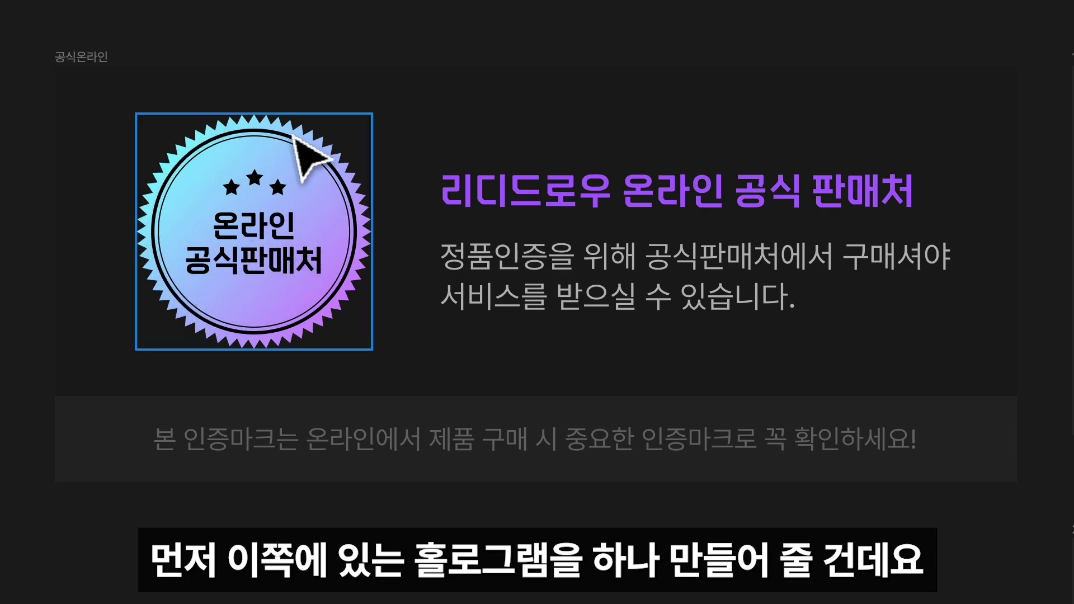
Draw a star about 231 × 231 on the empty canvas below the 공식온라인 frame.
left_click(318, 259)
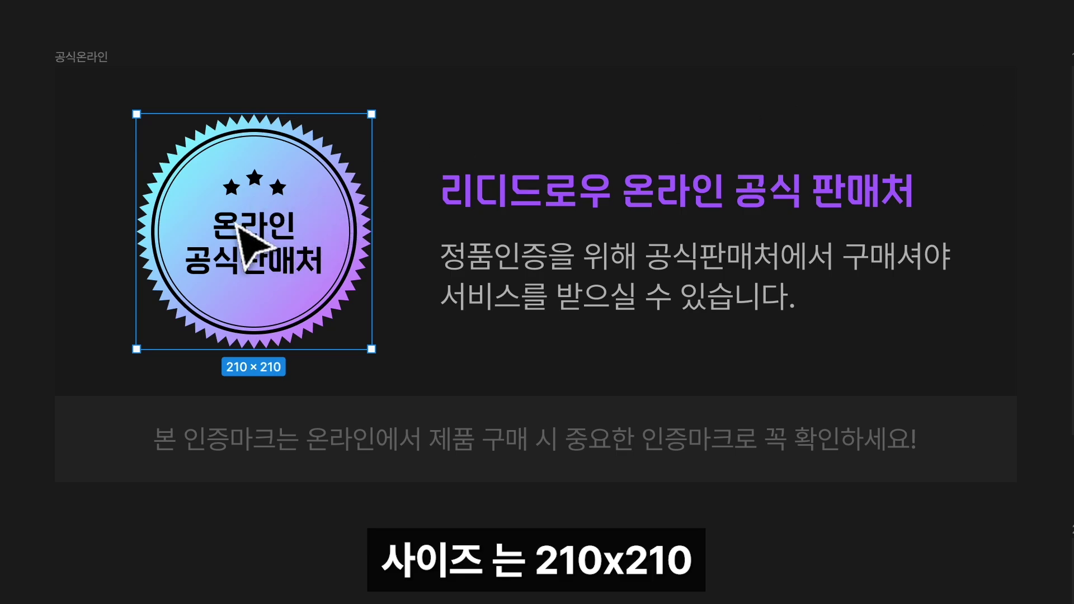
left_click(405, 578)
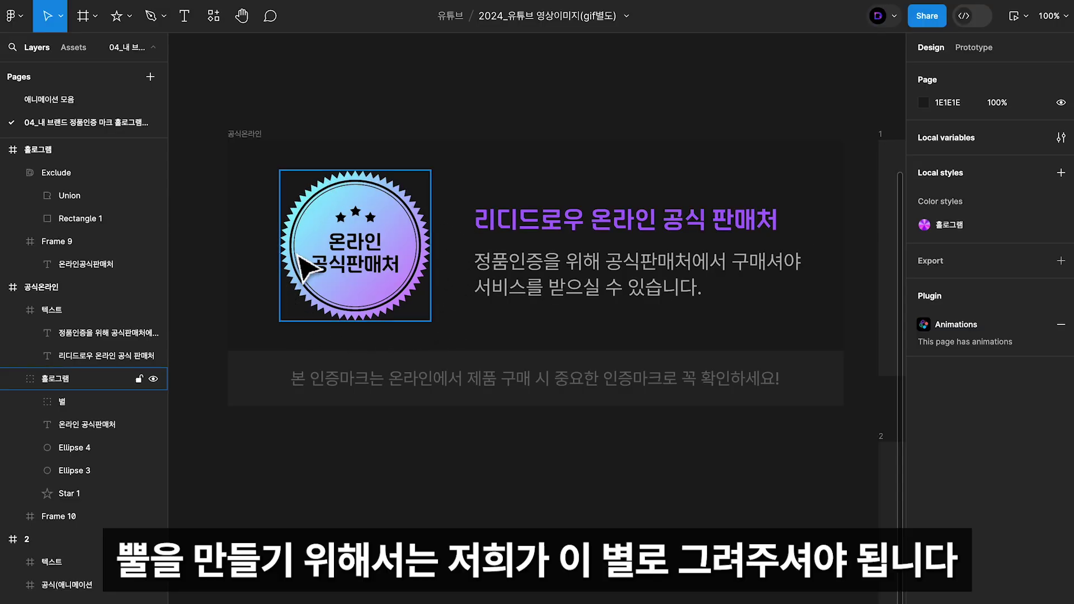
left_click(124, 18)
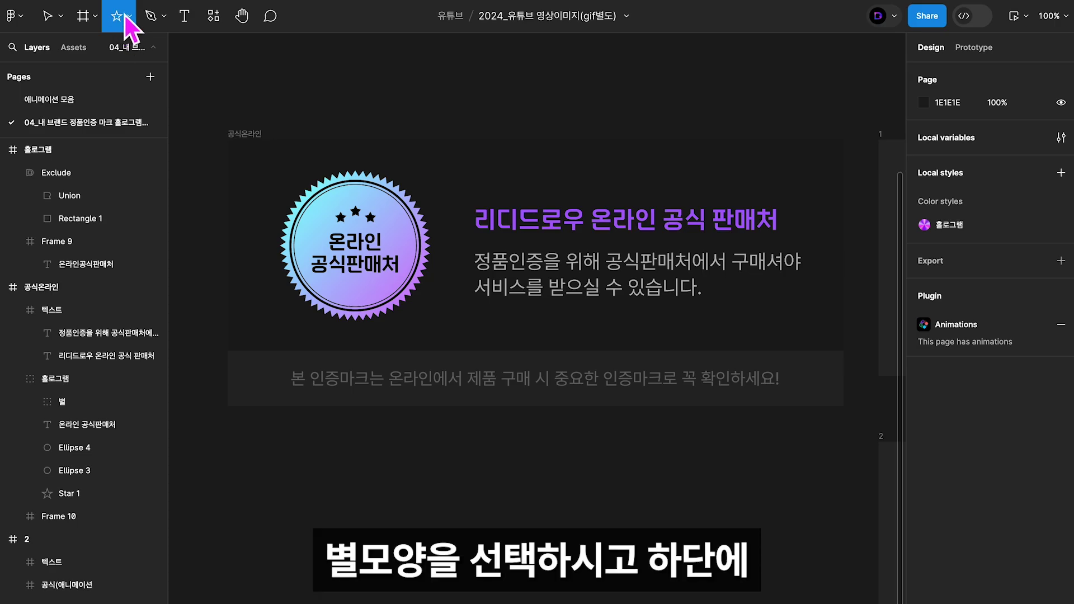
scroll(413, 469, "down", 3)
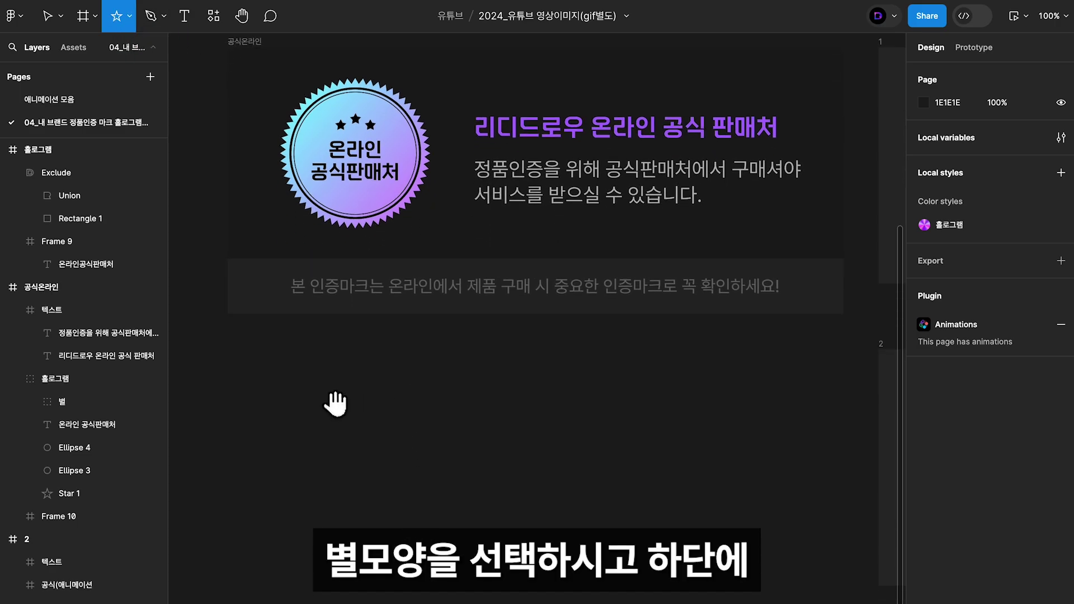
mouse_move(281, 387)
left_mouse_down()
mouse_move(297, 413)
mouse_move(422, 498)
mouse_move(446, 553)
left_mouse_up()
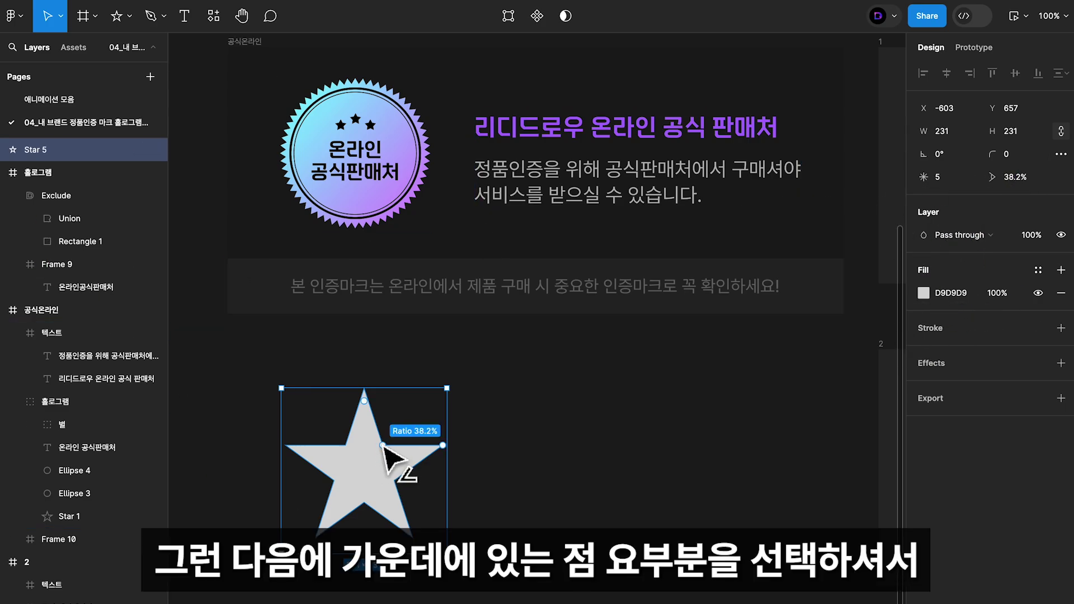
Turn the star into a serrated seal shape with 47 points and a 92% ratio.
left_click_drag(382, 445, 392, 421)
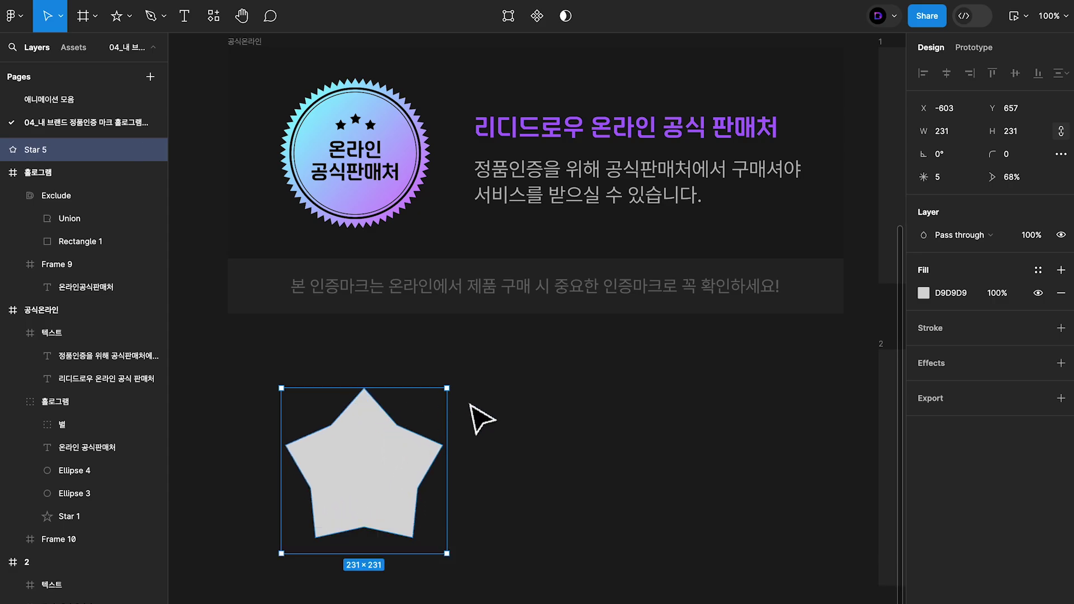
left_click_drag(443, 445, 378, 412)
left_click_drag(408, 503, 417, 469)
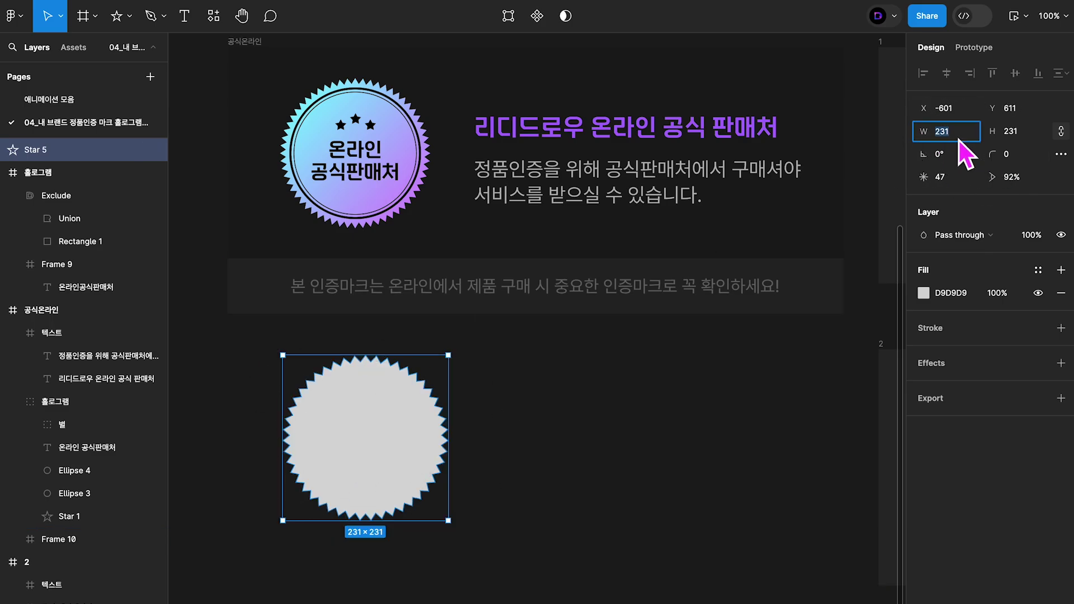
Resize the serrated seal to 210 × 210 and shift it slightly upward.
type("210")
key("Return")
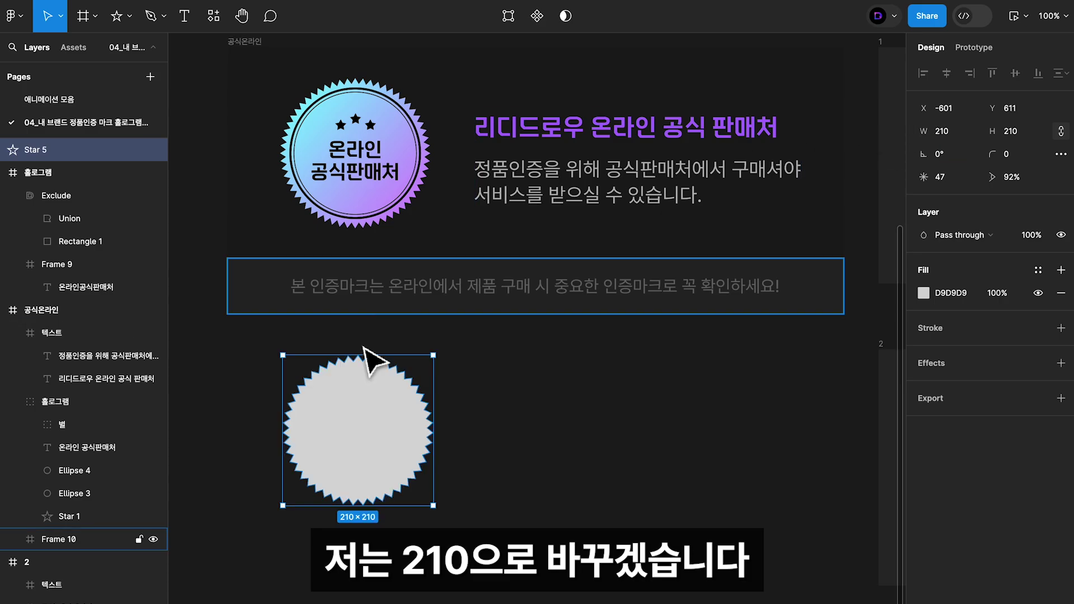
left_click_drag(383, 438, 386, 433)
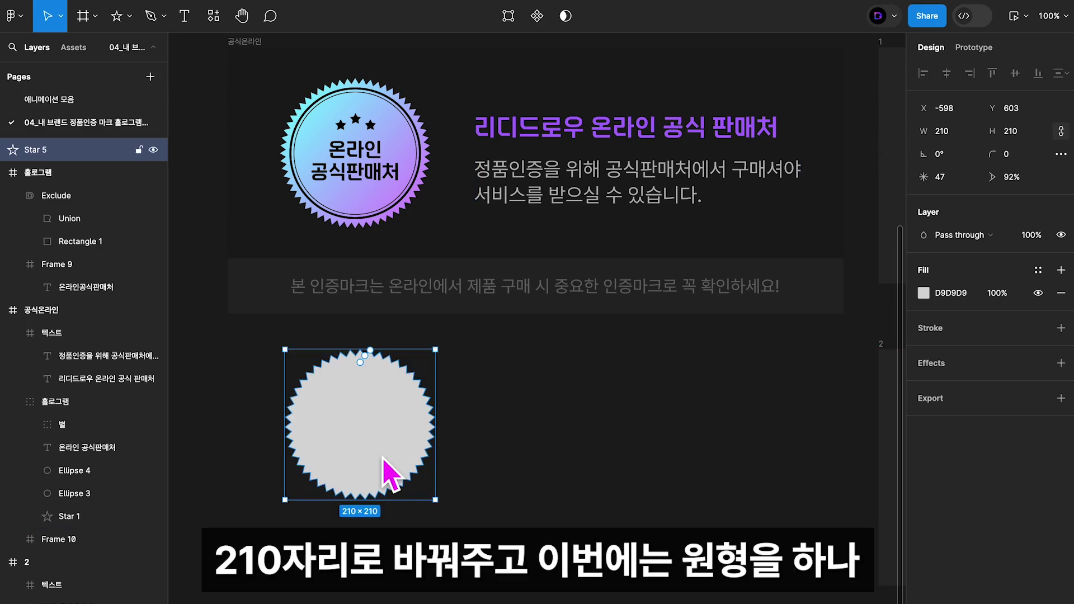
Draw a circle on top of the serrated seal and set its size to 184 × 184.
left_click(129, 17)
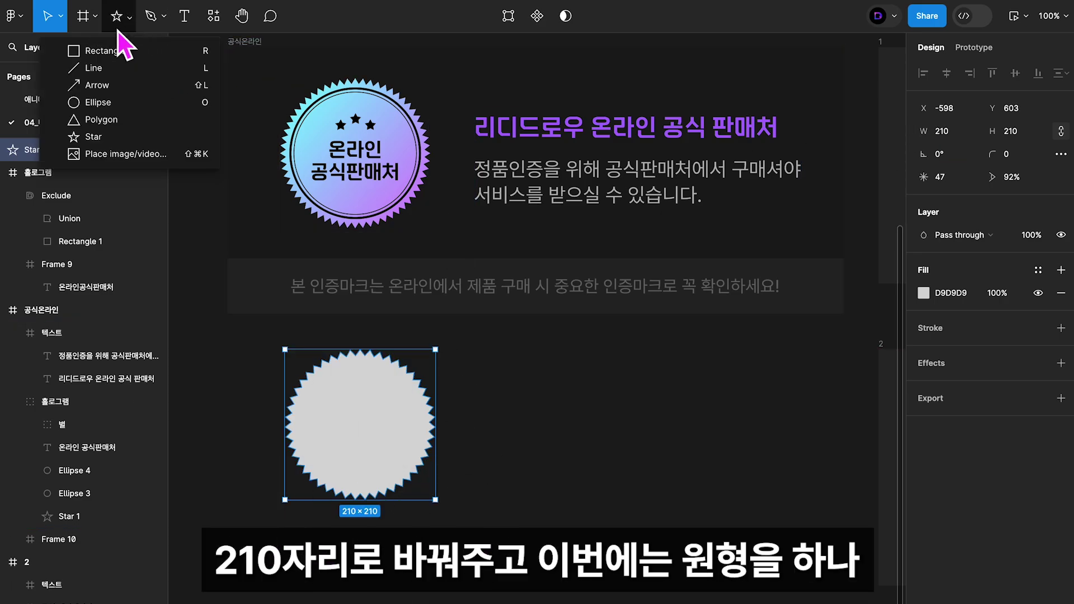
left_click(106, 104)
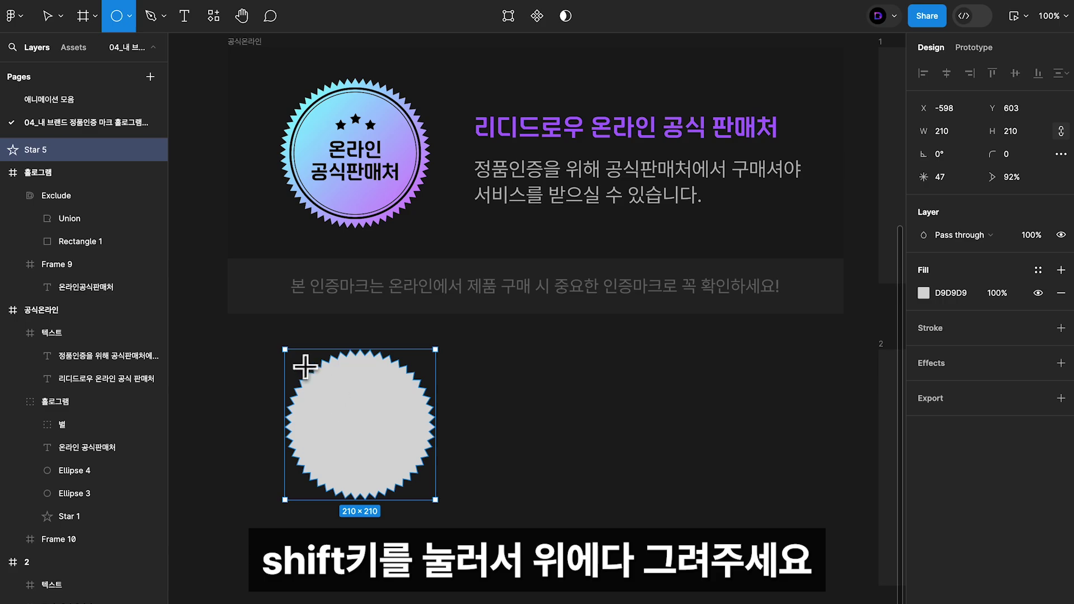
left_click_drag(304, 365, 382, 454)
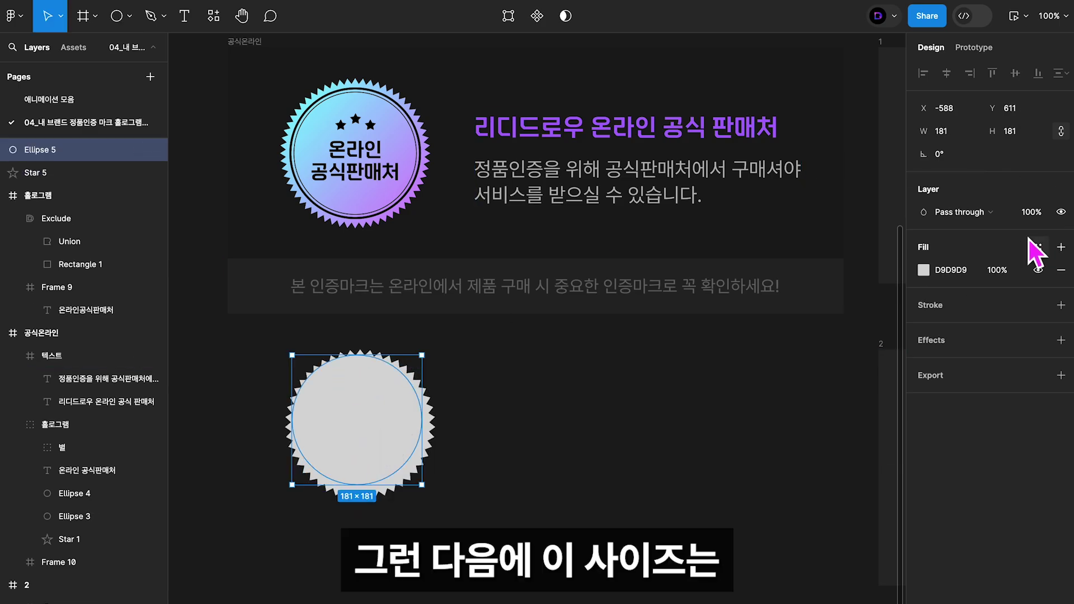
left_click(962, 139)
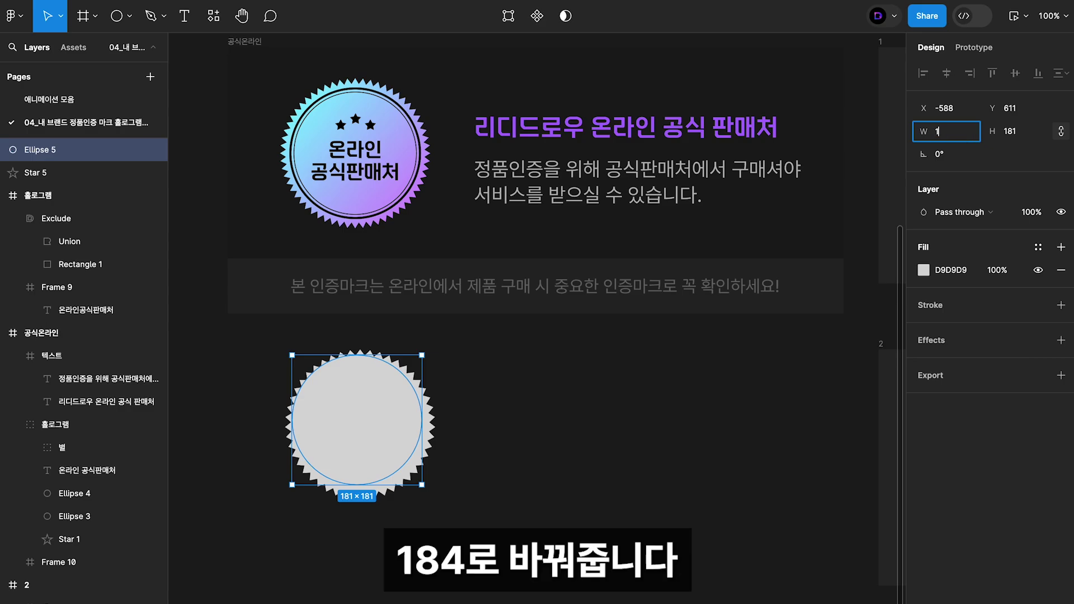
type("184")
key("Return")
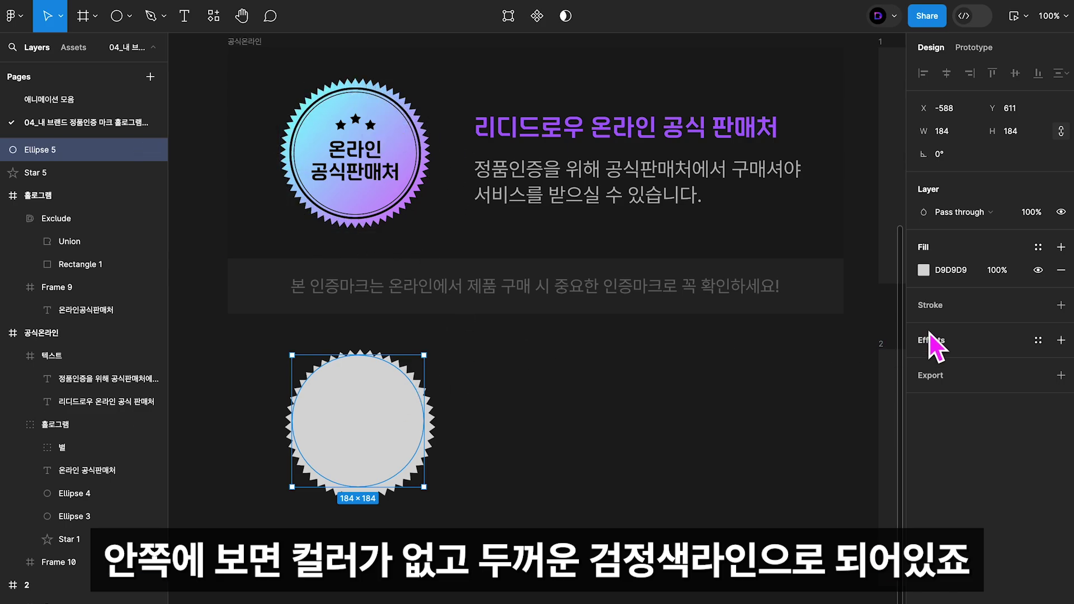
Replace the circle's fill with a black 000000 inside stroke of width 3 and centre the circle on the seal.
left_click(1060, 270)
left_click(1061, 282)
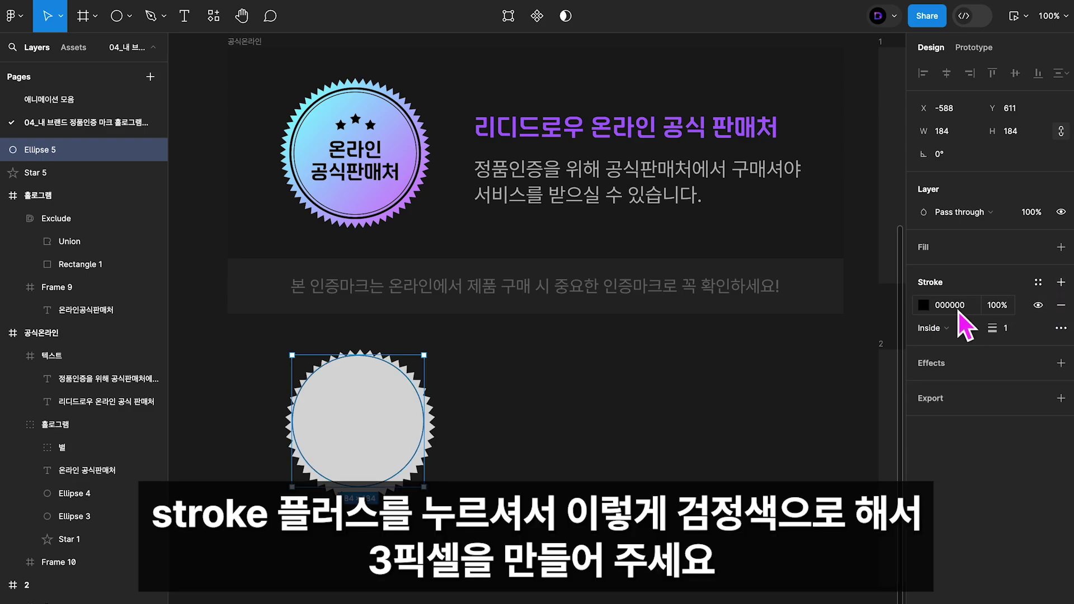
left_click(1014, 335)
type("3")
key("Return")
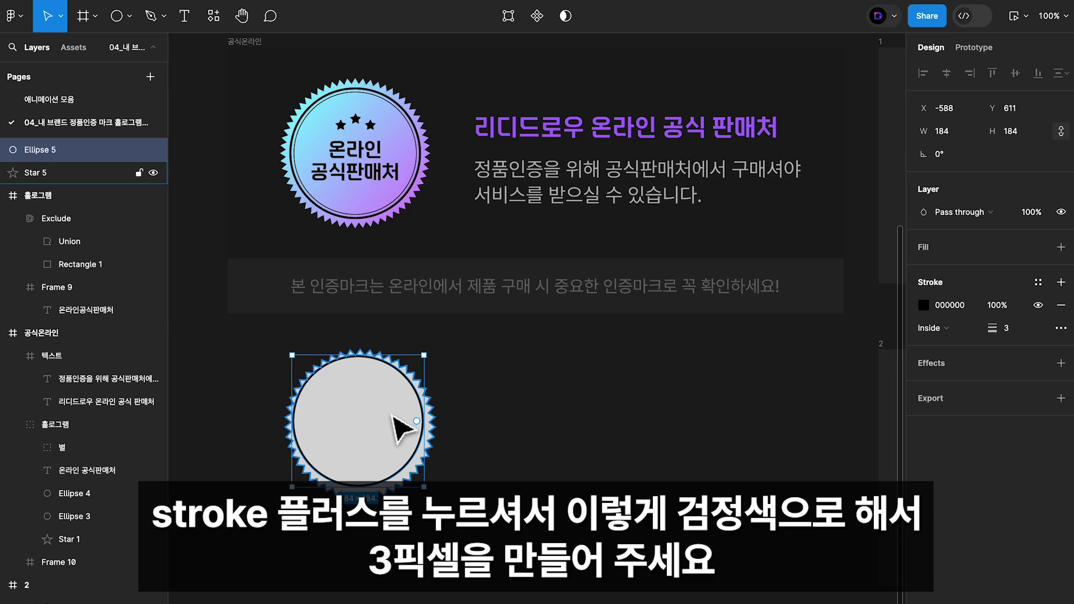
left_click_drag(392, 420, 393, 423)
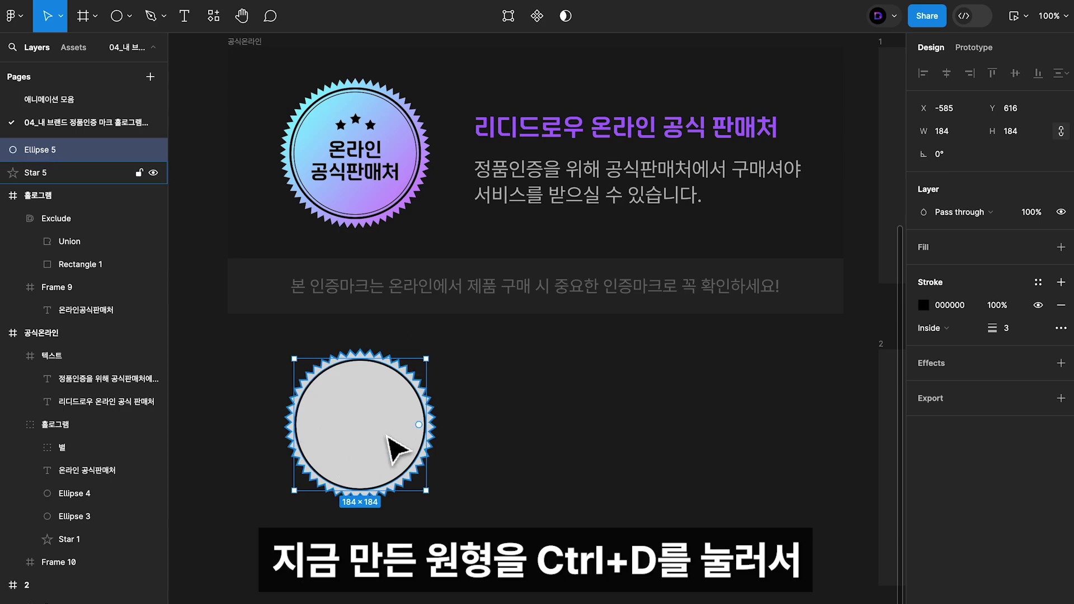
Duplicate the ring, then set the copy's stroke width to 1 and its size to 172 × 172.
key("ctrl+d")
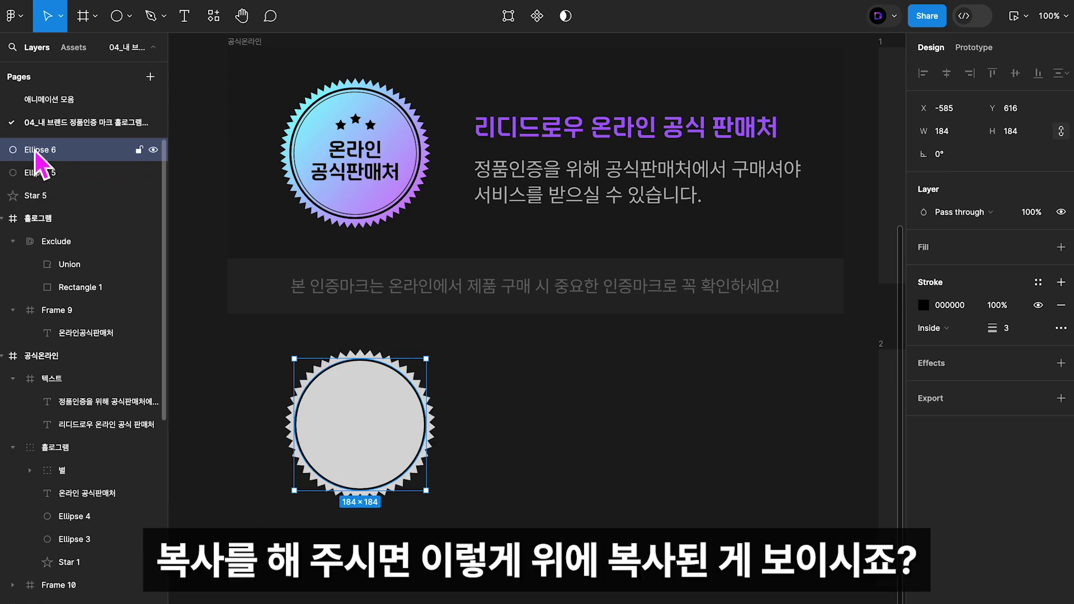
left_click(1011, 331)
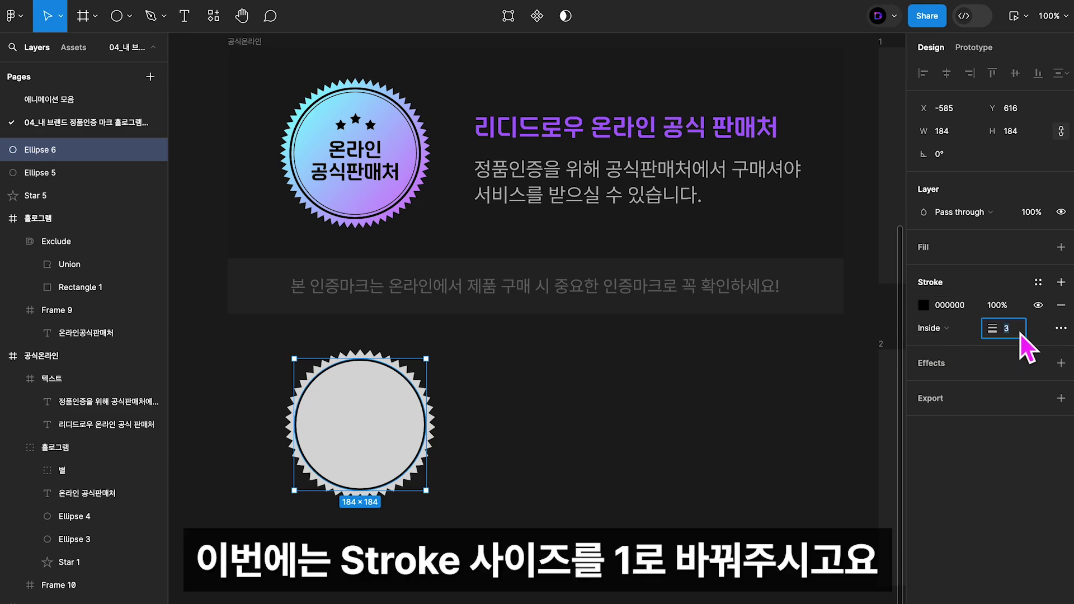
type("1")
key("Return")
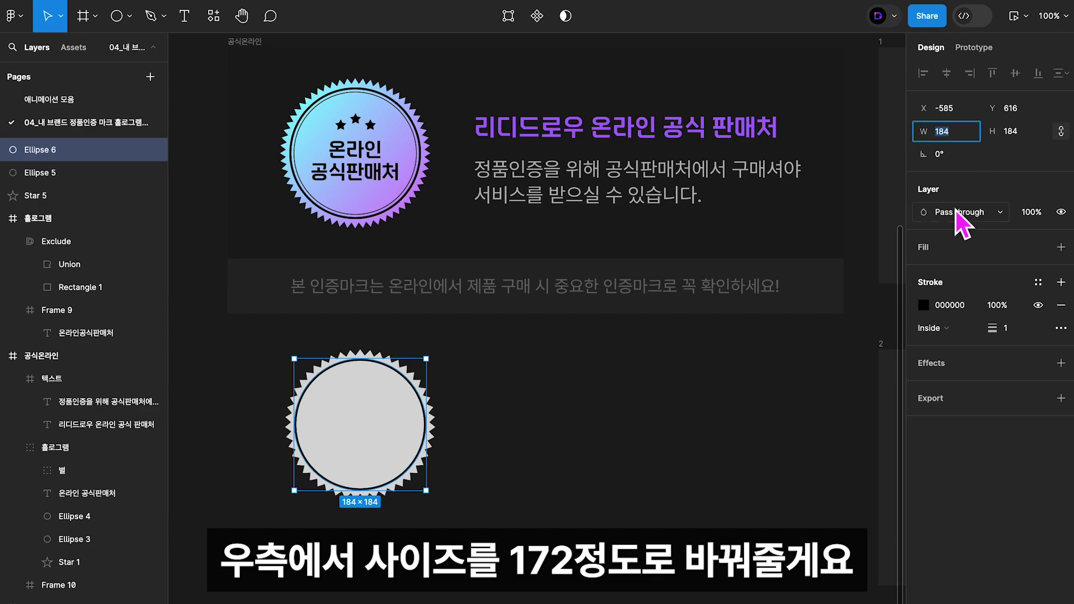
type("172")
key("Return")
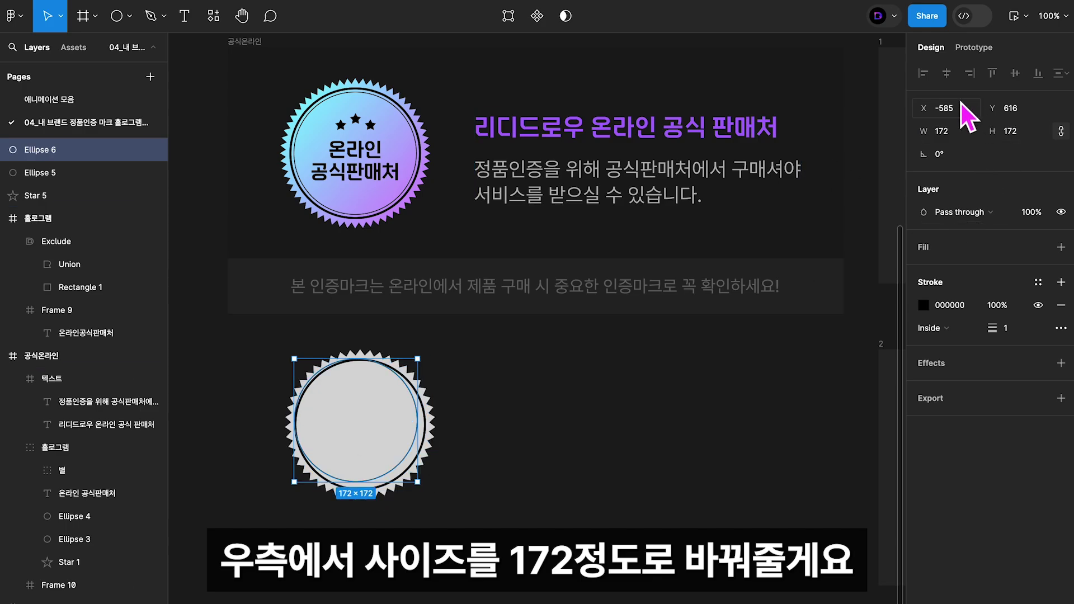
Align the thin and thick rings to each other's horizontal and vertical centres.
left_click(428, 431, "shift")
left_click(946, 73)
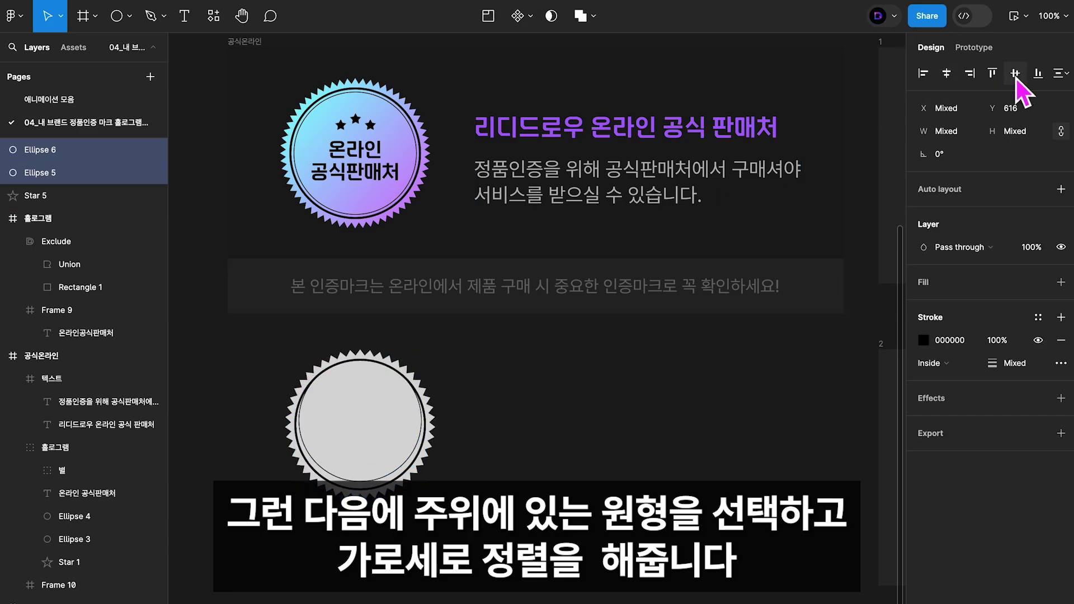
left_click(1015, 73)
left_click(550, 464)
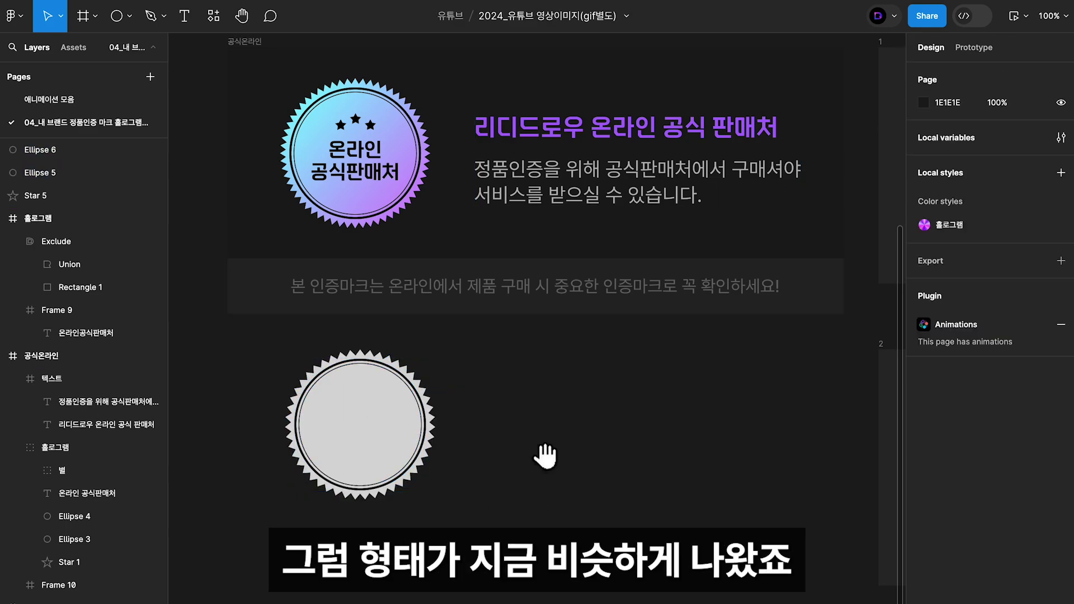
Give the serrated seal a linear gradient fill running diagonally from its upper left to its lower right.
left_click_drag(546, 456, 561, 444)
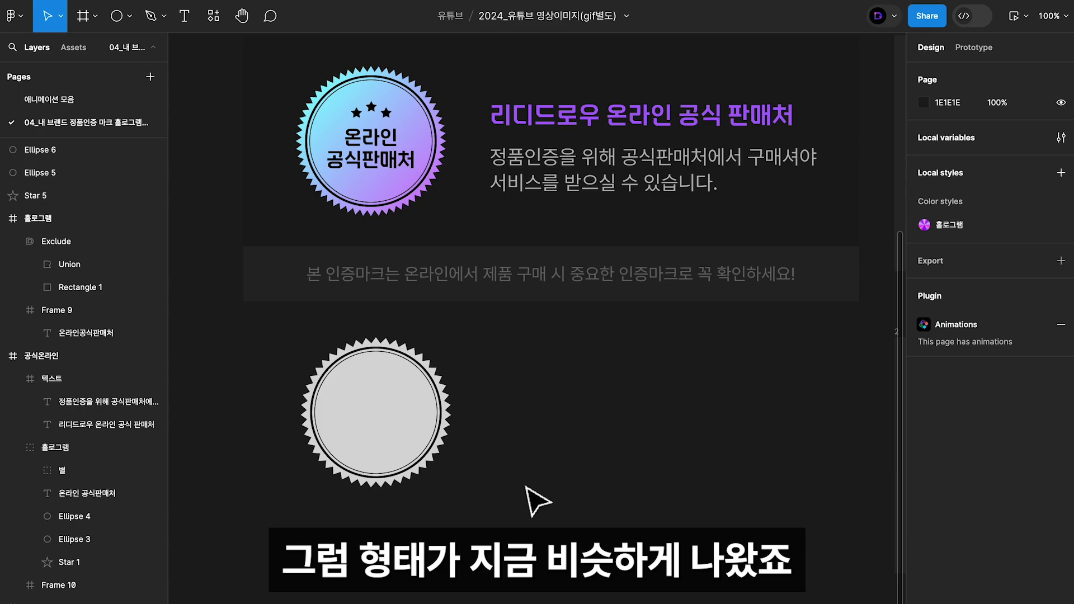
left_click(448, 446)
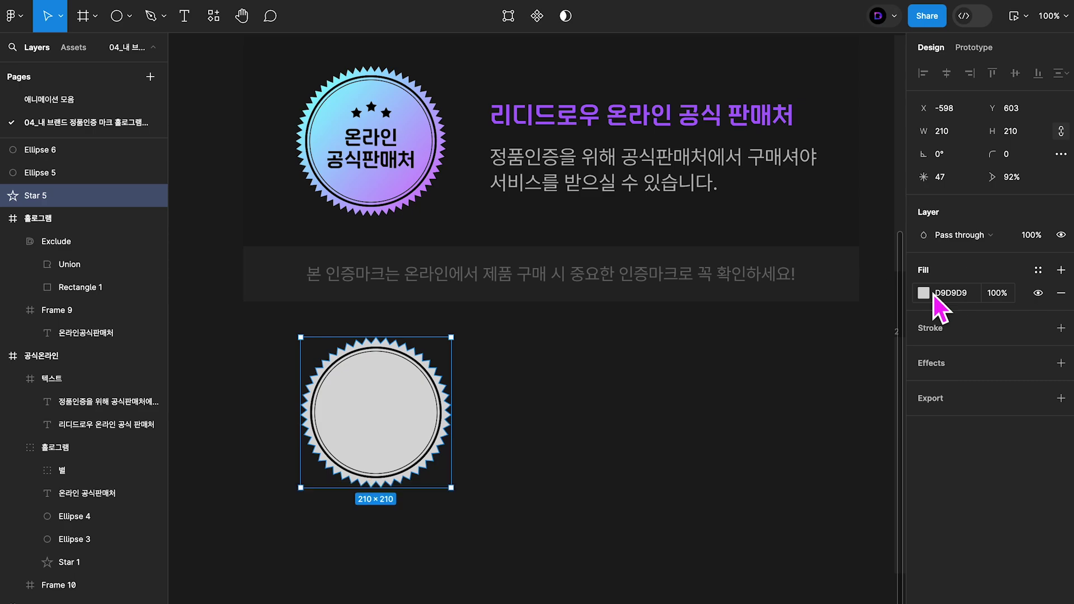
left_click(931, 294)
left_click(775, 267)
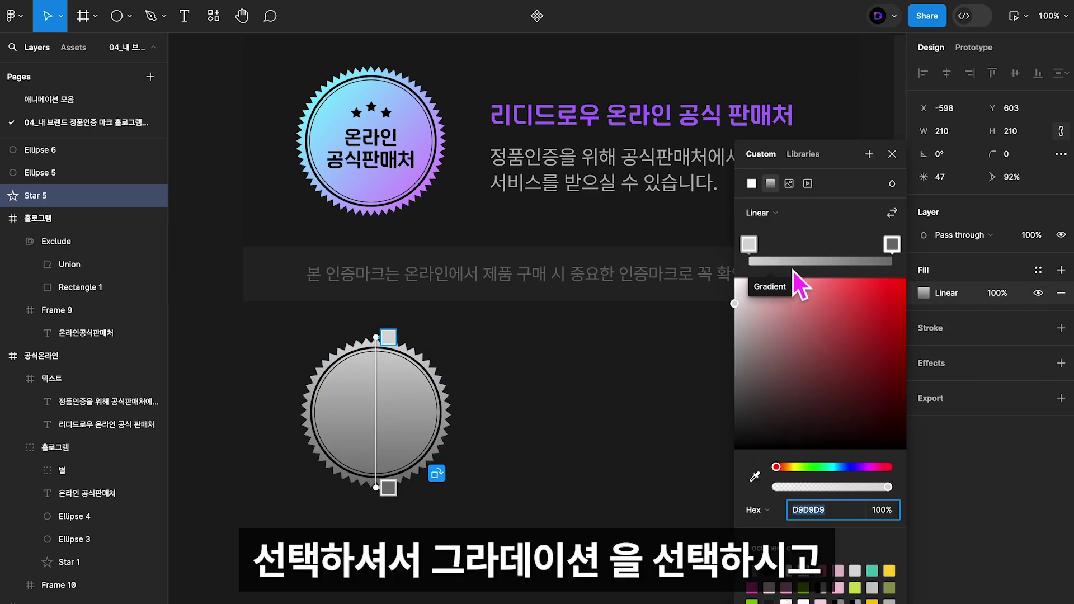
left_click(757, 189)
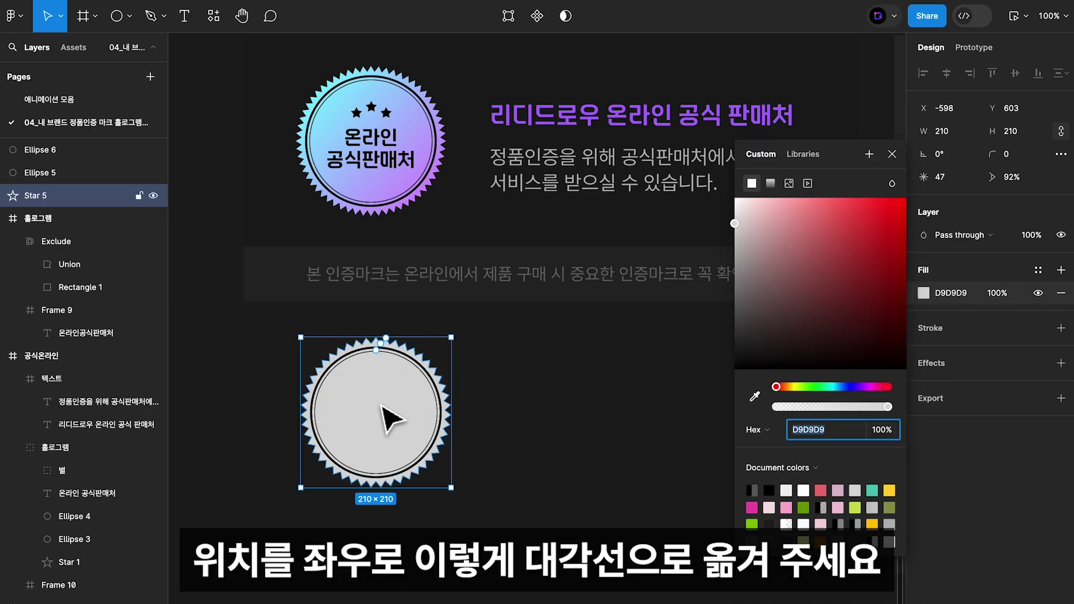
left_click(771, 184)
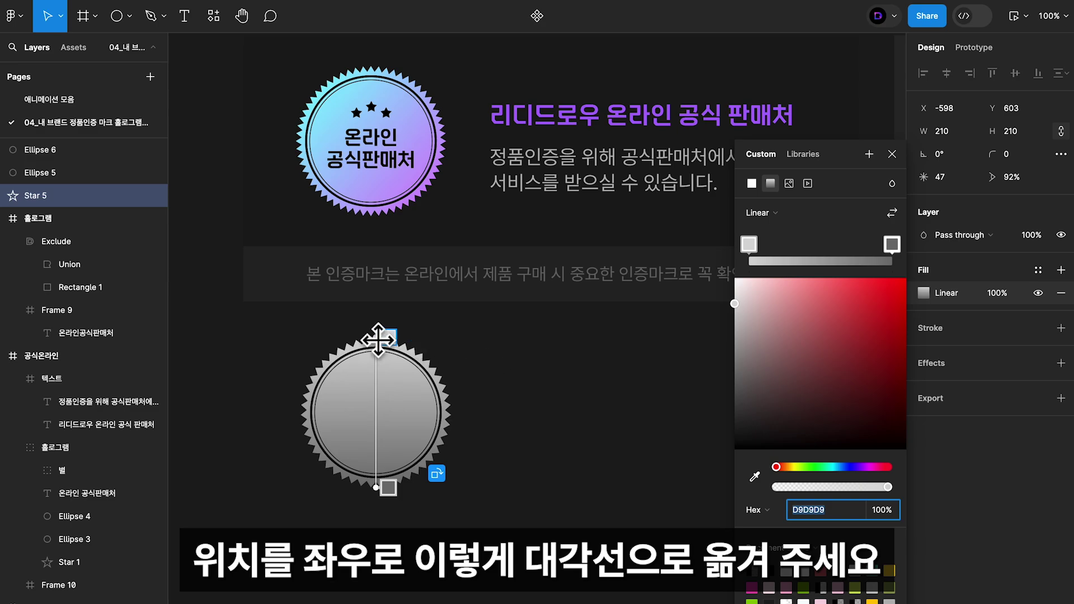
left_click_drag(376, 337, 334, 341)
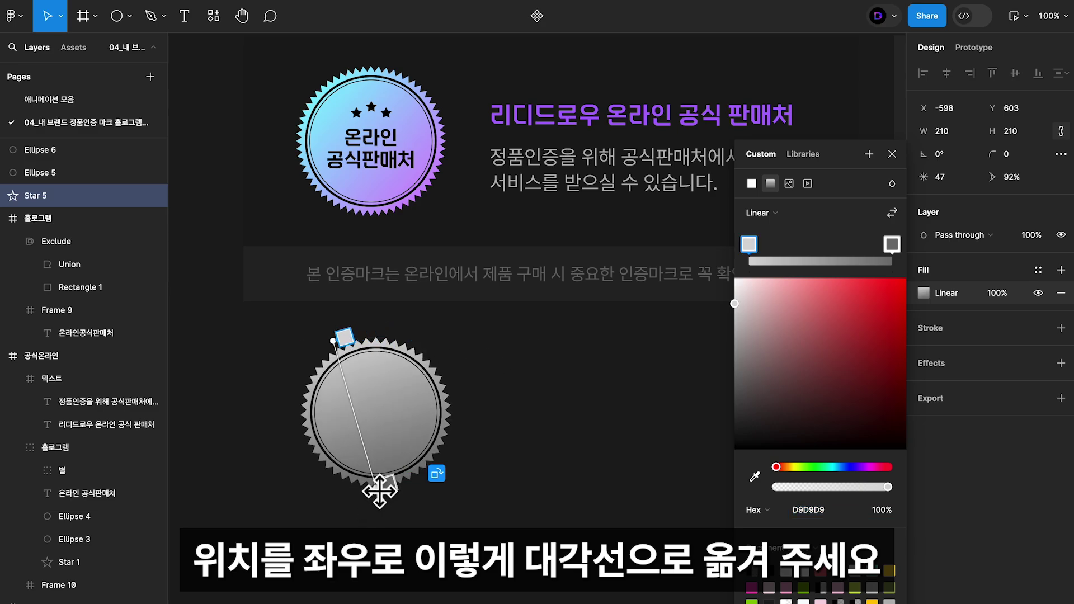
left_click_drag(386, 484, 431, 471)
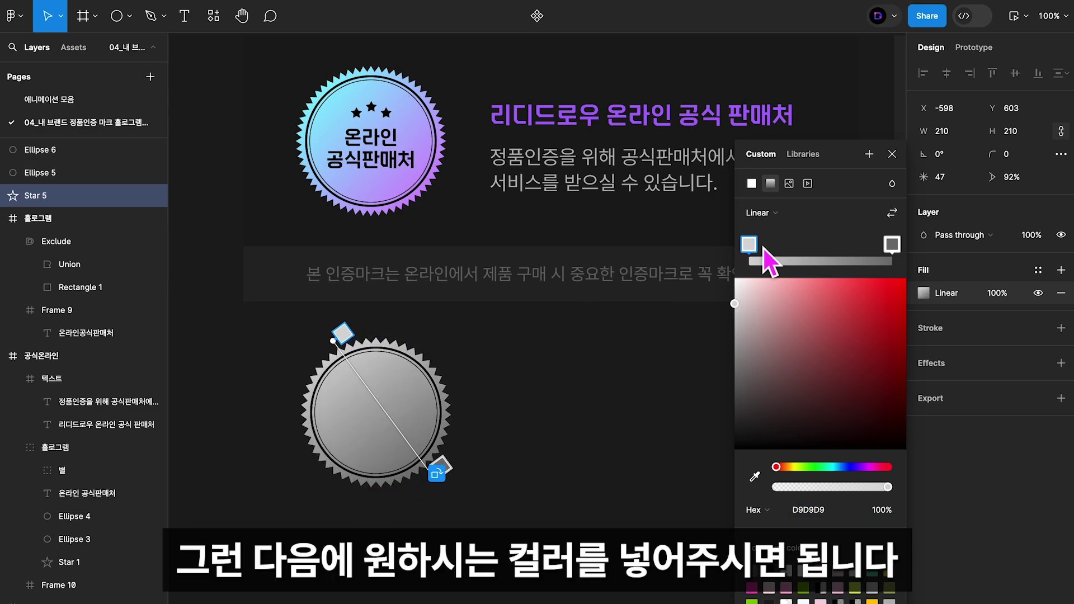
Colour the seal's gradient from mint green 90FFEB at the upper-left stop to purple at the lower-right stop.
left_click_drag(793, 468, 828, 468)
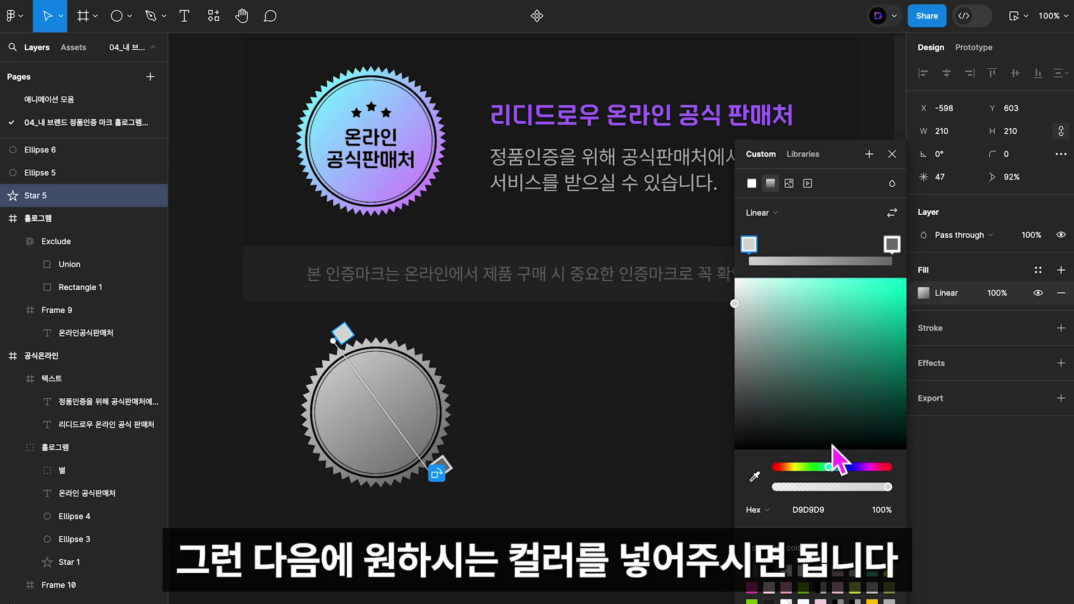
mouse_move(783, 283)
left_mouse_down()
mouse_move(766, 279)
mouse_move(777, 277)
left_mouse_up()
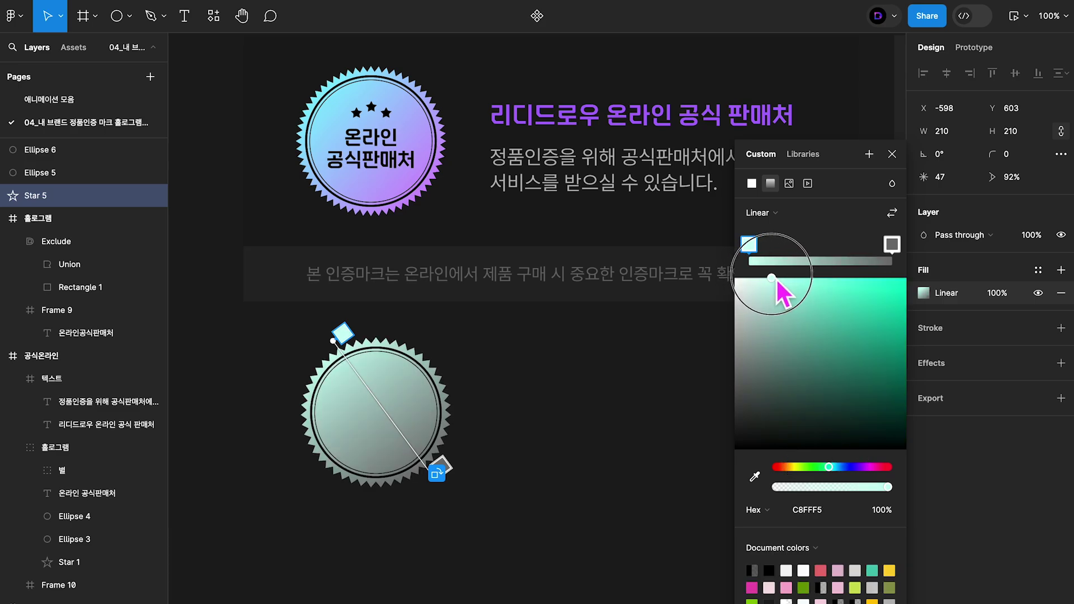
left_click(892, 246)
left_click_drag(838, 471, 868, 475)
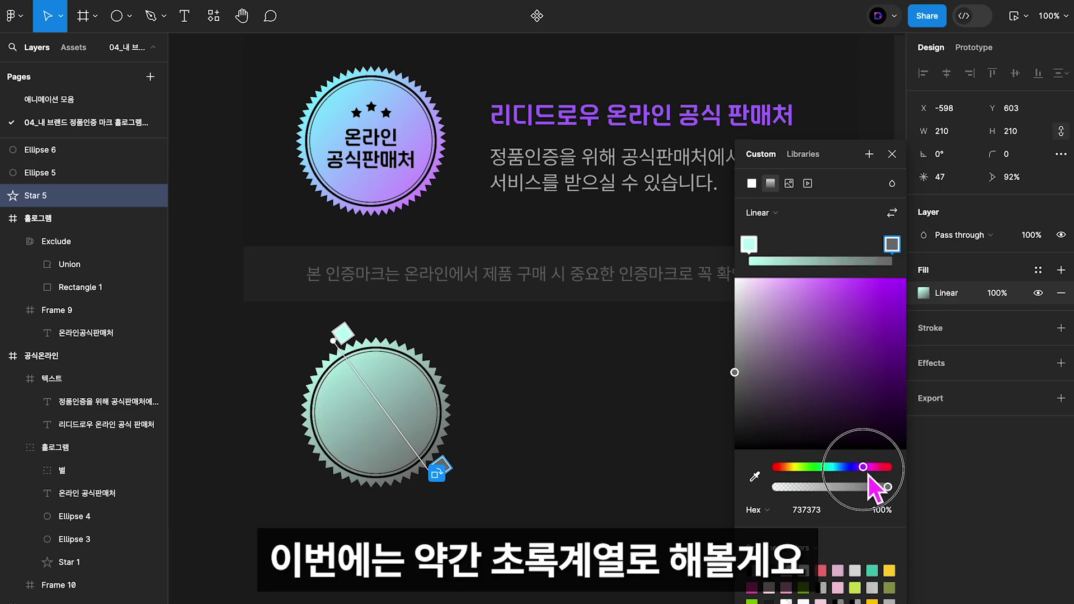
left_click(867, 340)
left_click_drag(871, 347, 847, 323)
left_click(749, 244)
left_click_drag(814, 285, 812, 277)
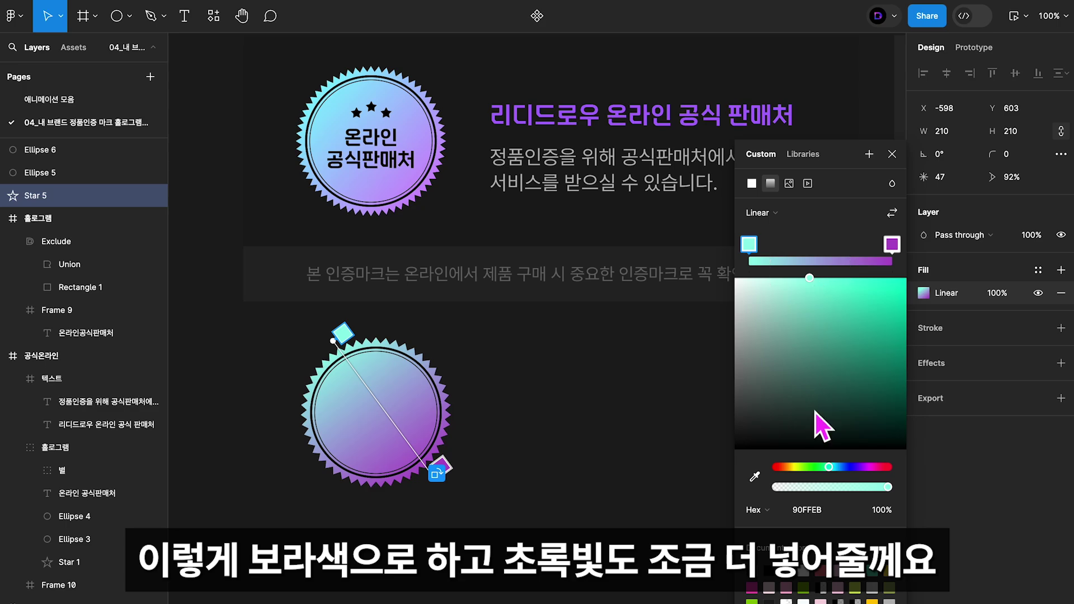
left_click(892, 155)
left_click(635, 462)
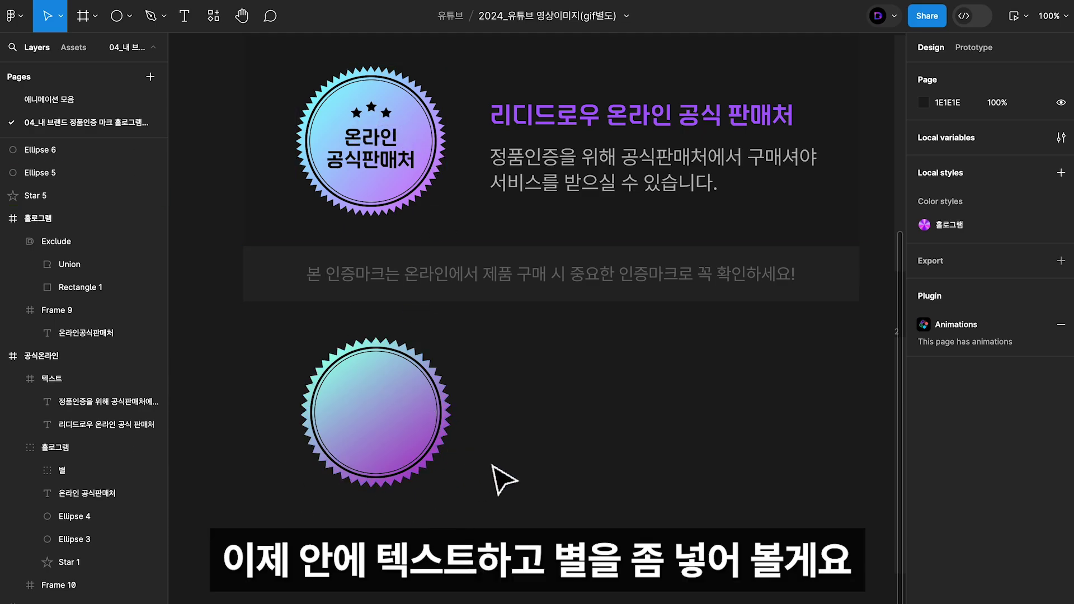
Draw a five-pointed star about 16 × 16 inside the rings, near the top of the seal.
scroll(504, 481, "up", 5)
scroll(559, 324, "left", 5)
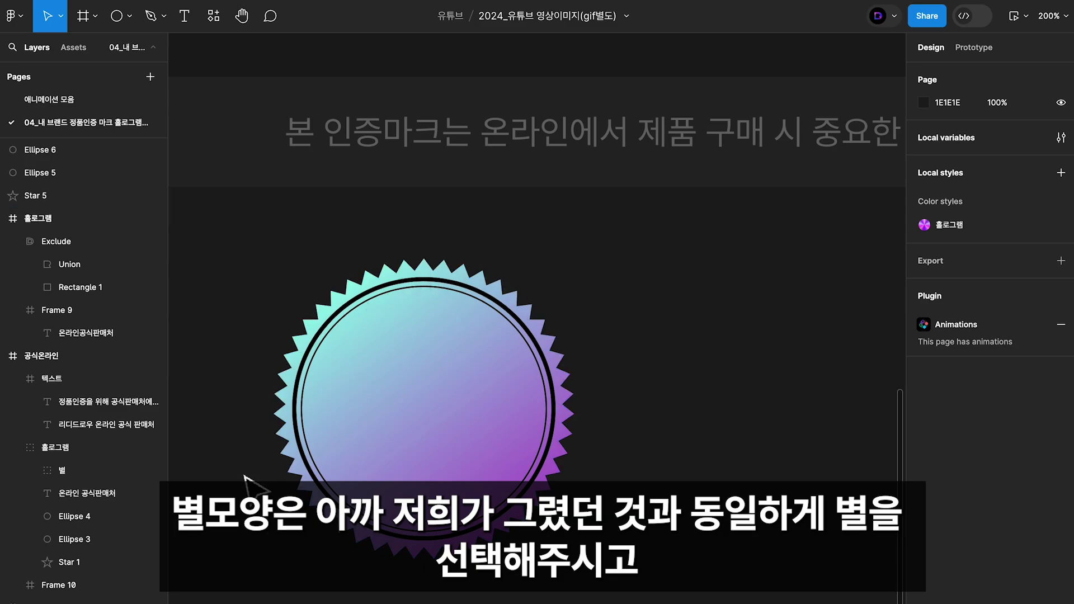
left_click(130, 17)
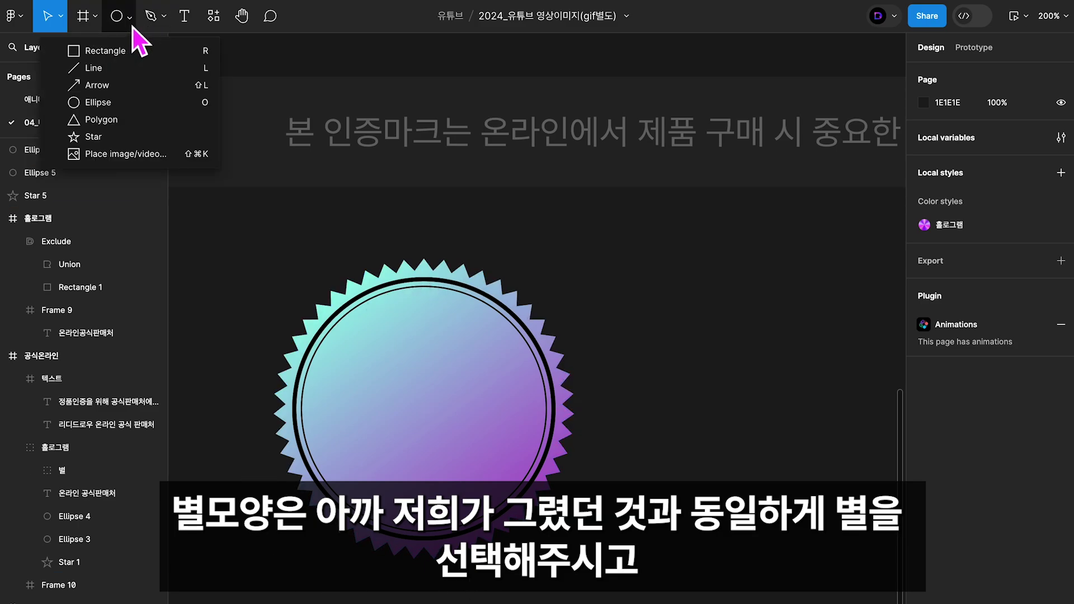
left_click(109, 138)
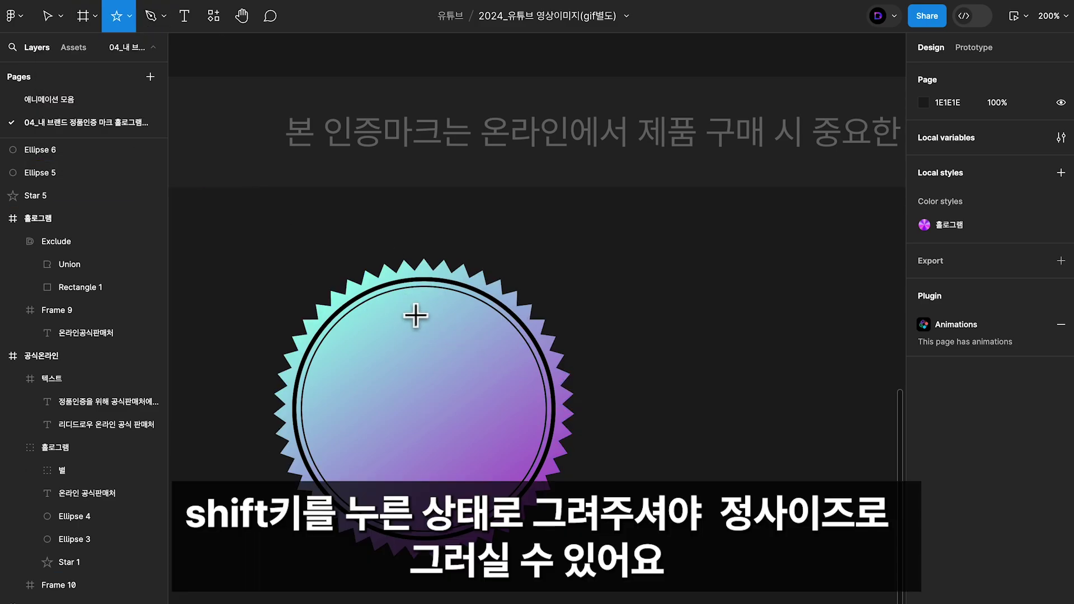
left_click_drag(408, 311, 430, 332)
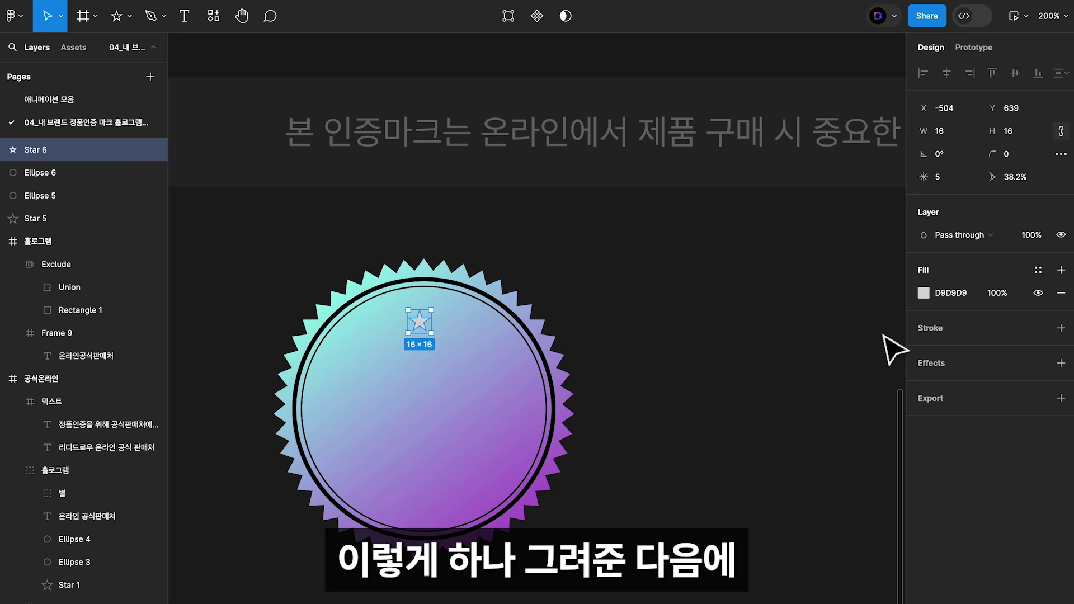
Fill the small star with black 000000 and set its inner ratio to 48%.
left_click(923, 293)
left_click_drag(891, 347, 708, 452)
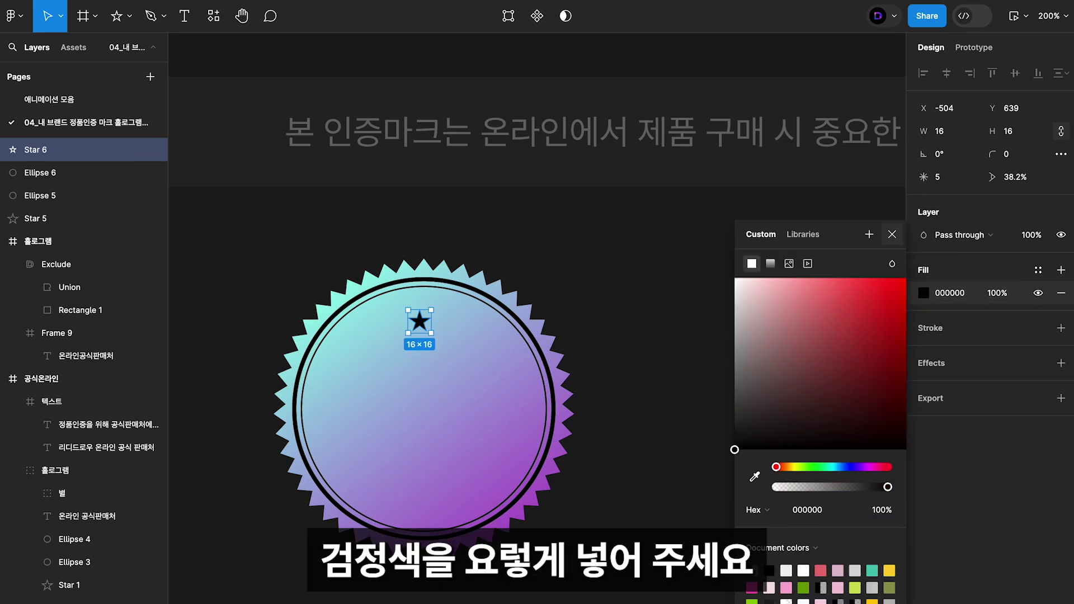
key("Escape")
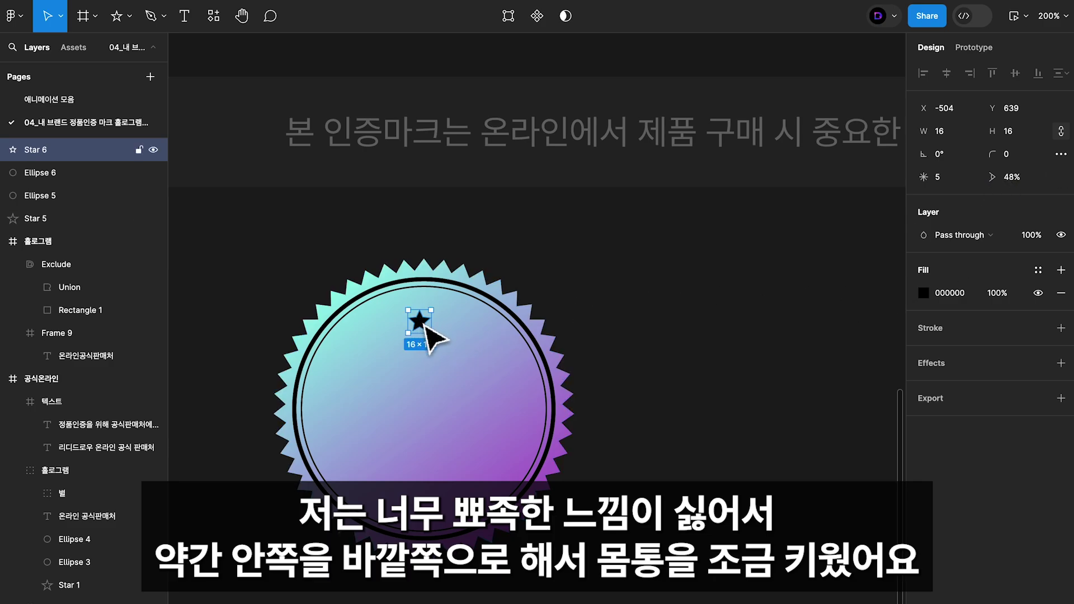
Place two copies of the star slightly lower on either side of it, with 4 px horizontal gaps.
left_click_drag(423, 323, 400, 350)
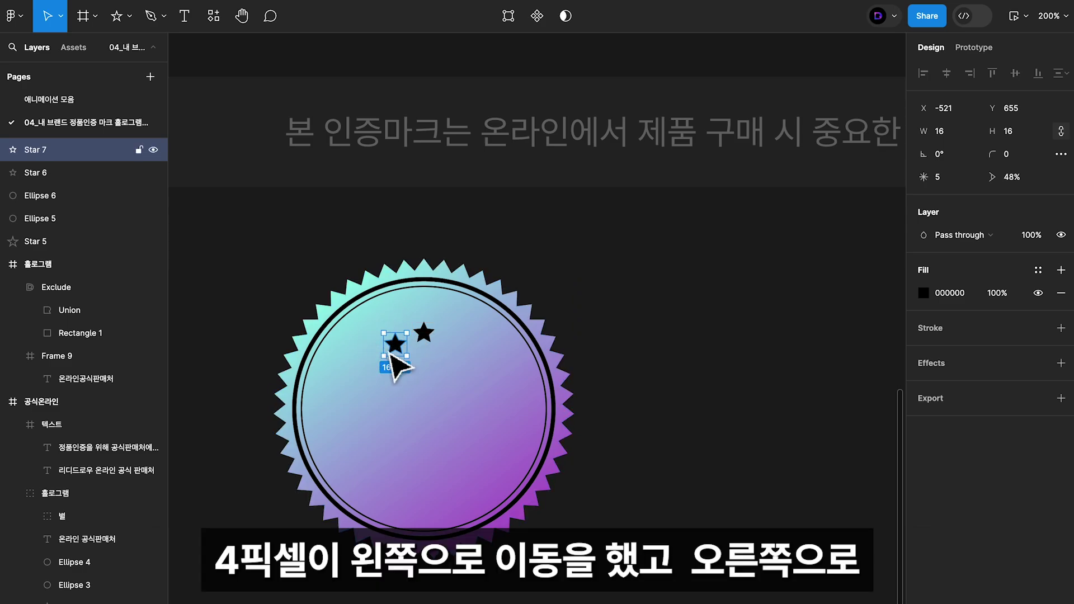
left_click_drag(399, 348, 475, 370)
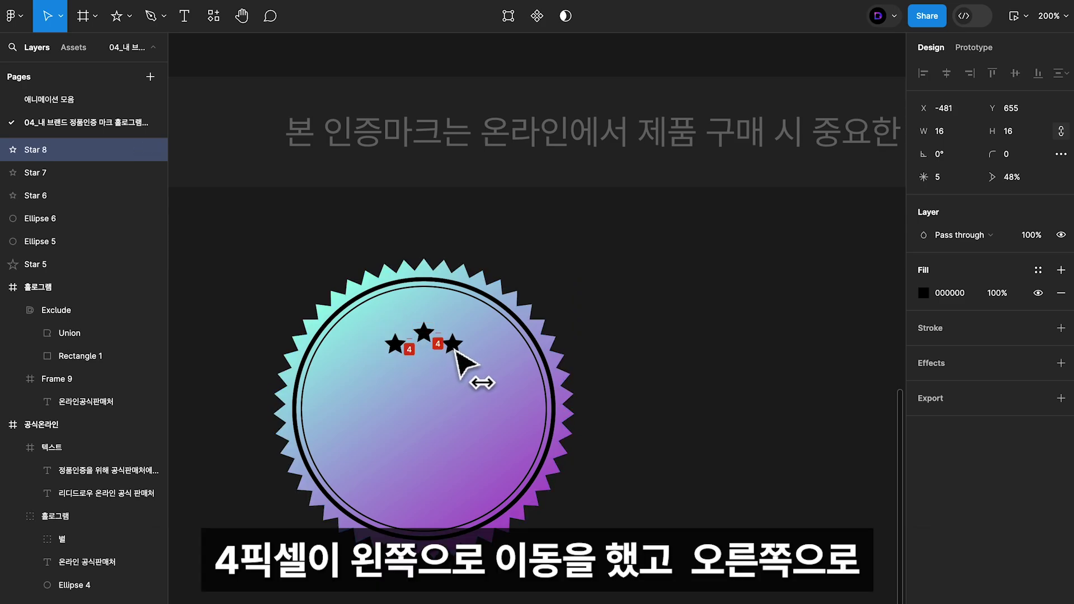
left_click(727, 336)
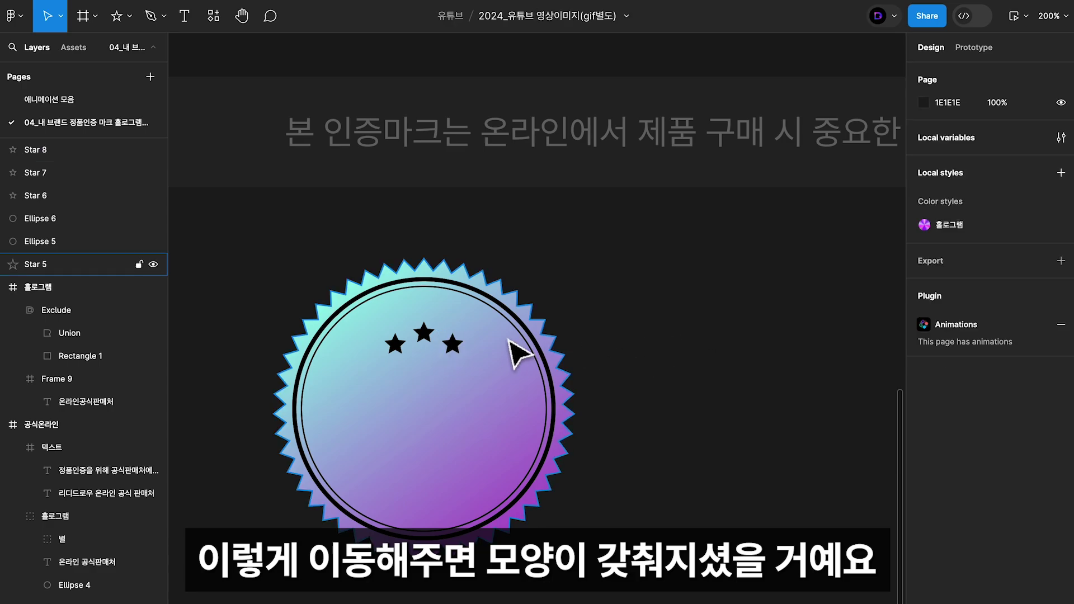
Copy the 온라인 공식판매처 text from the finished badge and place it below the stars in the new seal.
left_click_drag(674, 343, 702, 330)
key("shift+0")
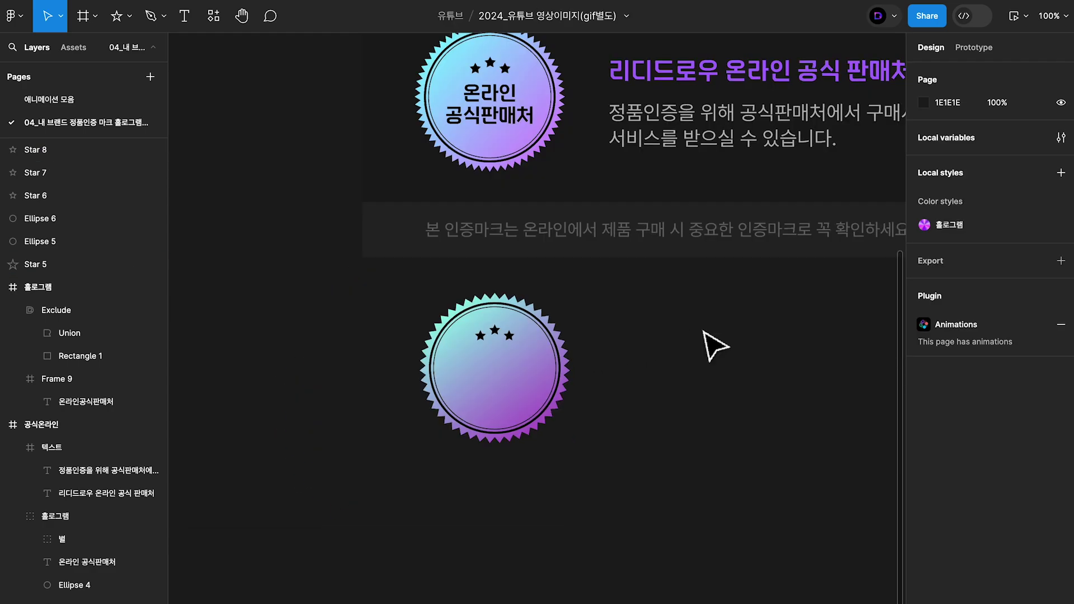
left_click_drag(584, 167, 565, 199)
left_click(447, 150)
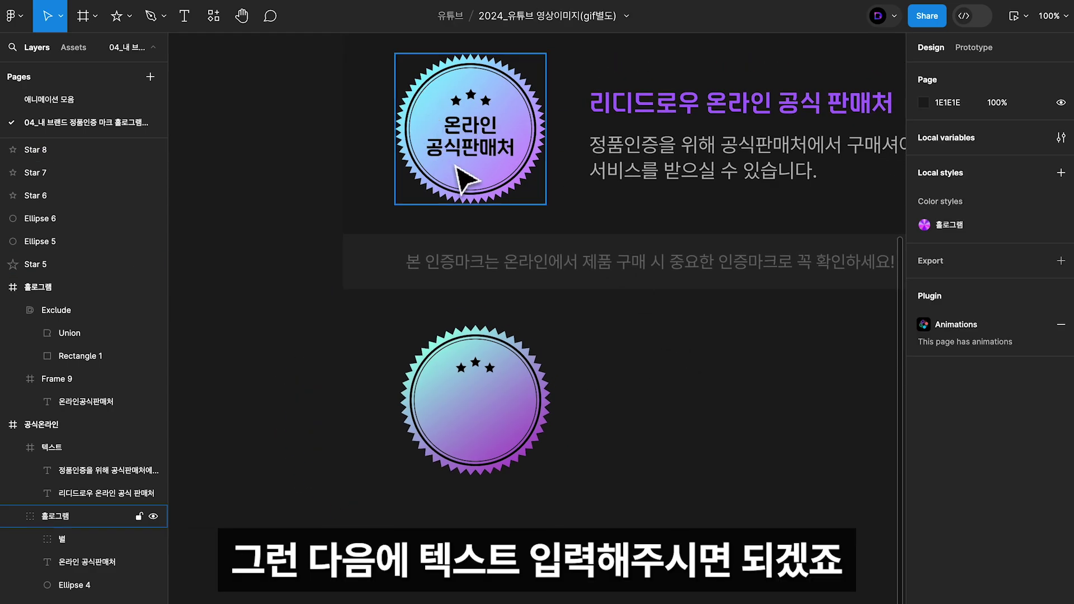
double_click(495, 157)
left_click(492, 397)
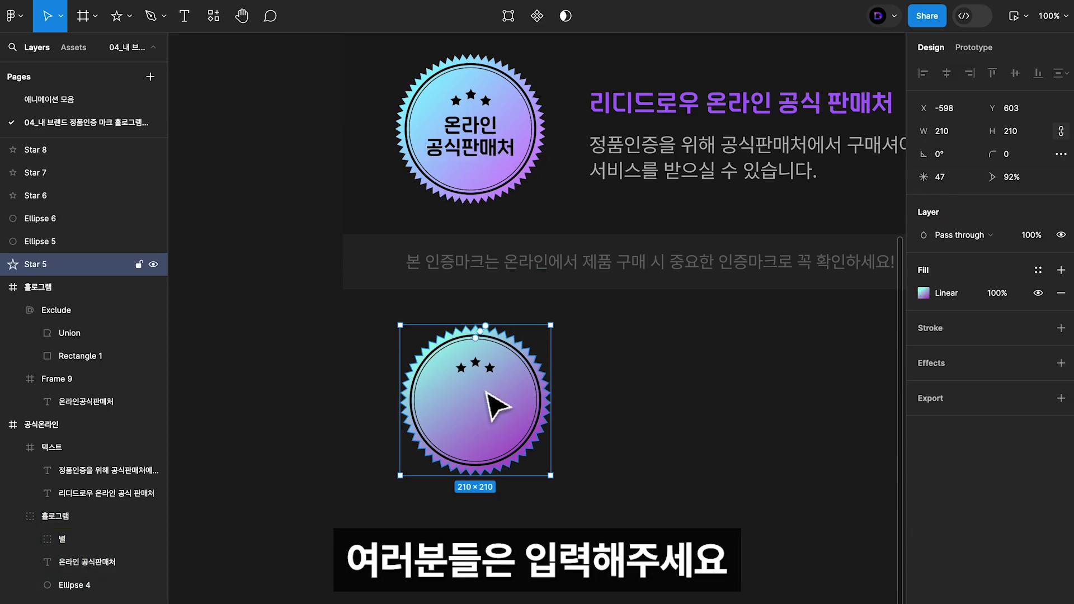
key("ctrl+v")
left_click_drag(486, 133, 491, 410)
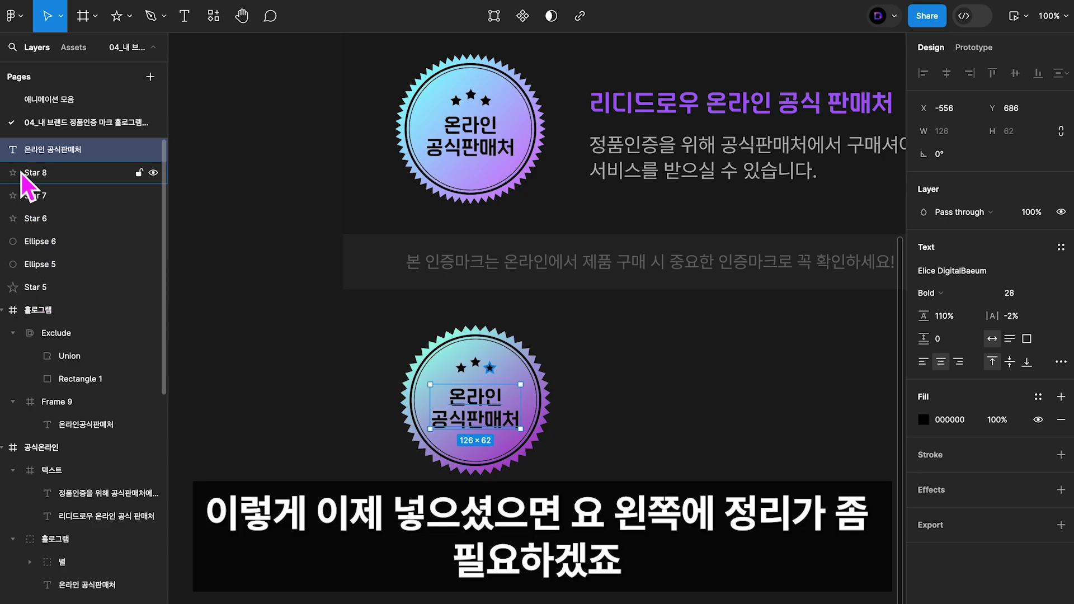
Group the new badge's text, three stars, two rings and serrated seal together.
left_click(40, 287)
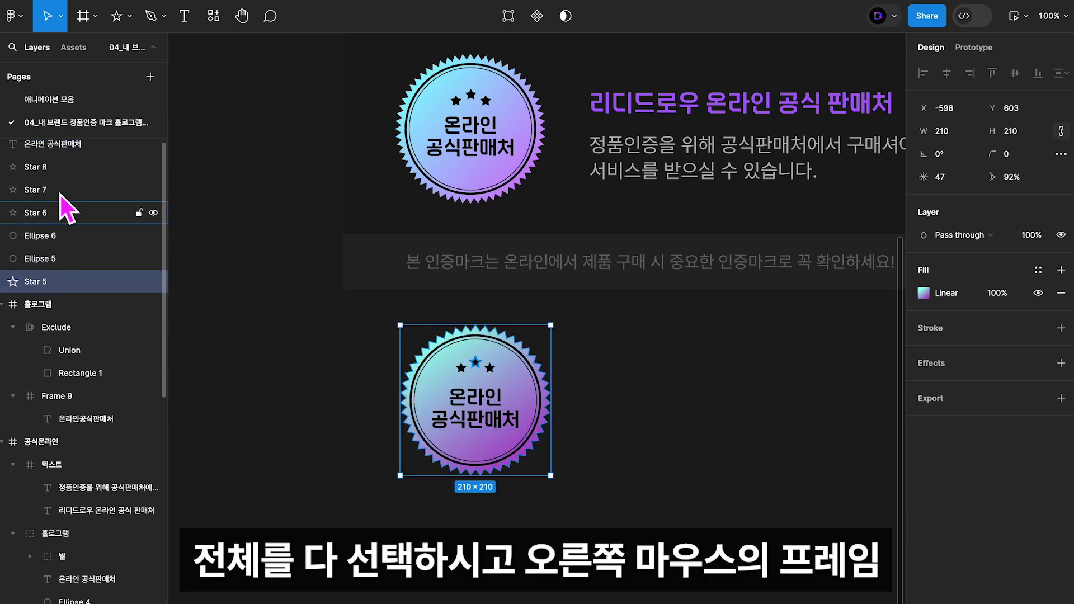
left_click(63, 145, "shift")
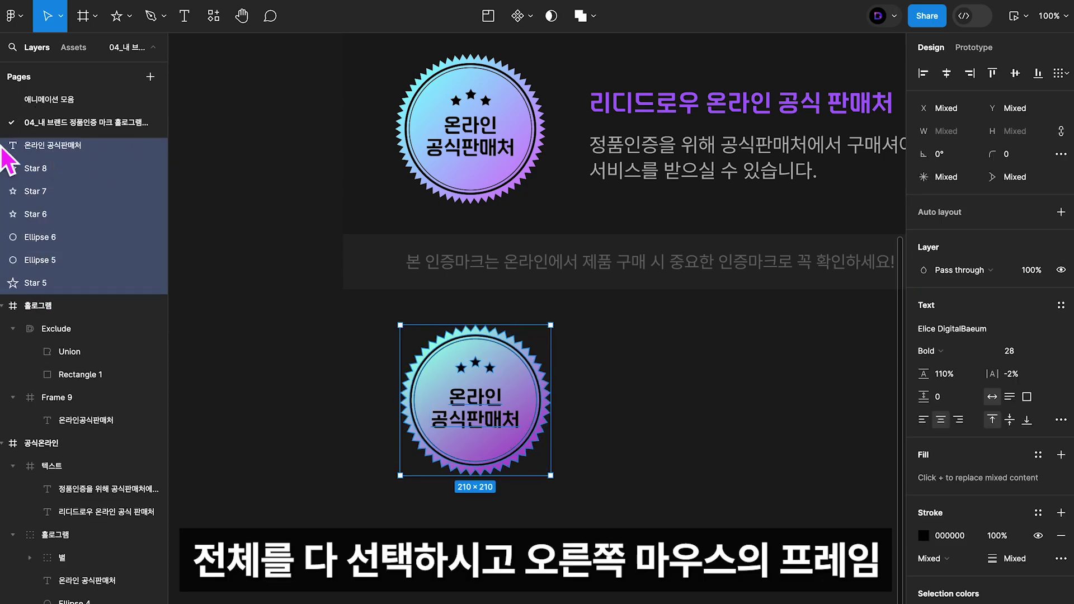
right_click(41, 185)
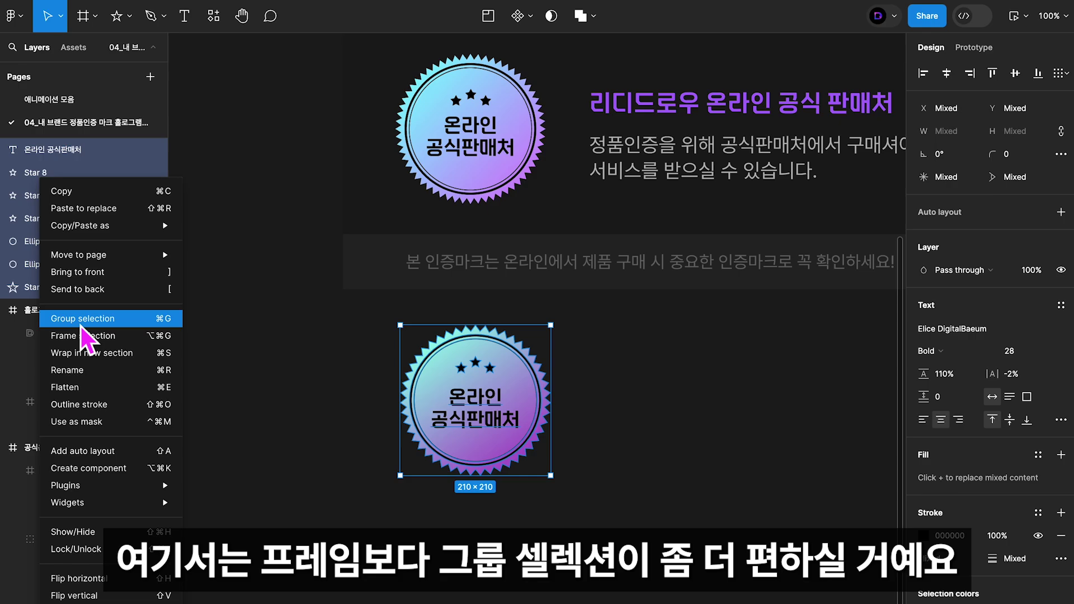
left_click(85, 323)
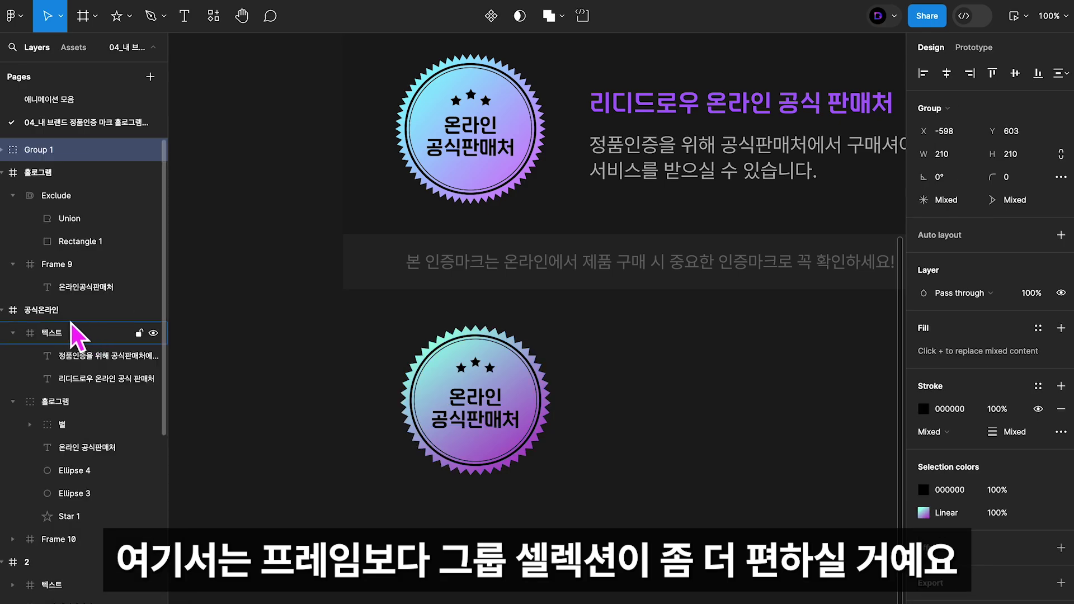
Rename the badge group 홀로그램 and move it slightly down and to the left on the canvas.
double_click(49, 156)
type("홀로그램")
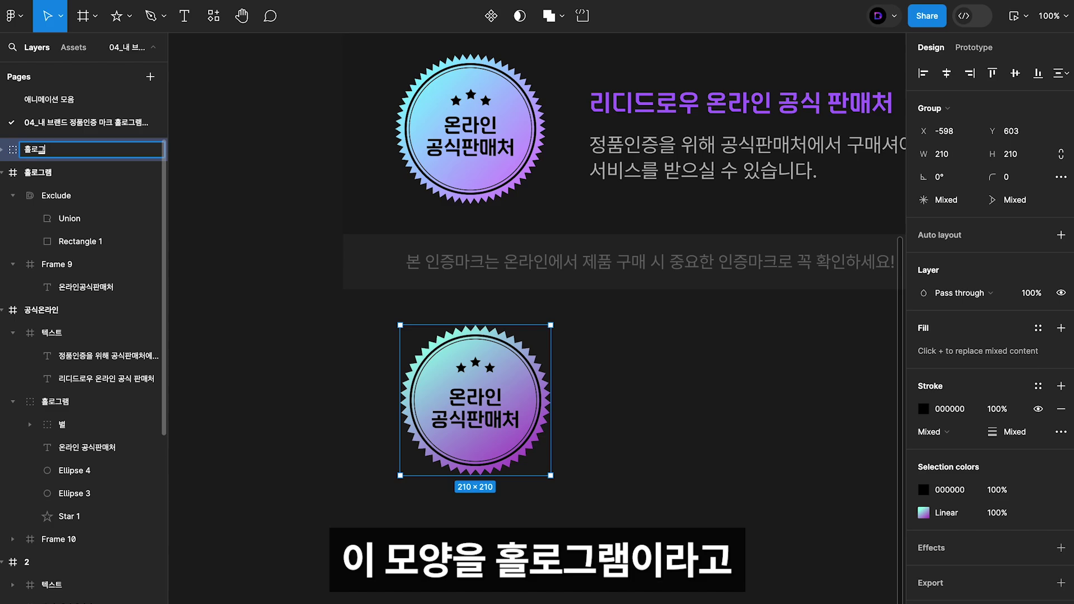
key("Return")
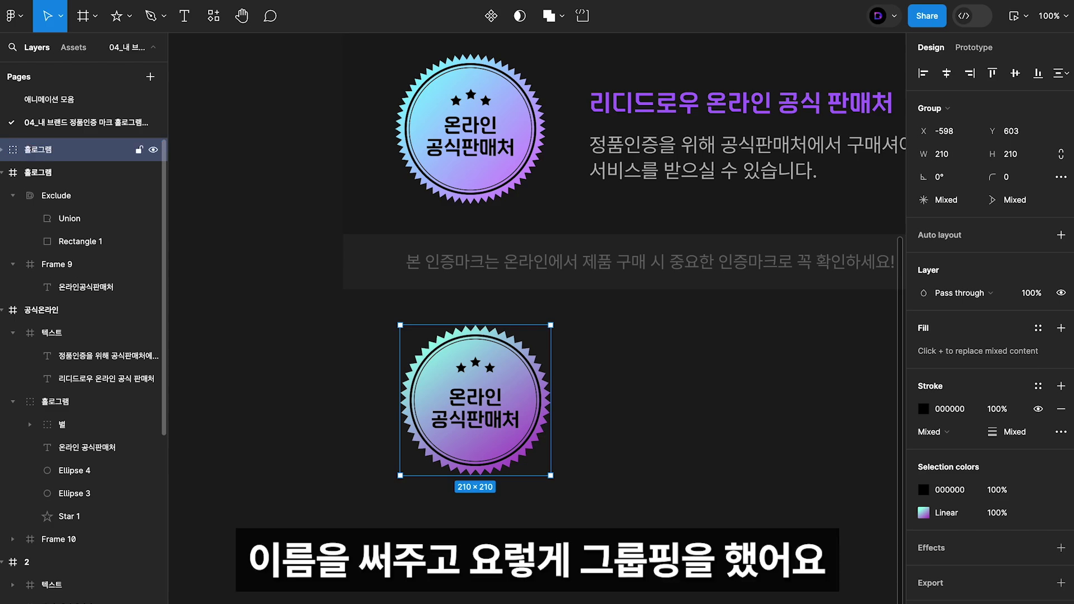
left_click(154, 151)
left_click(157, 154)
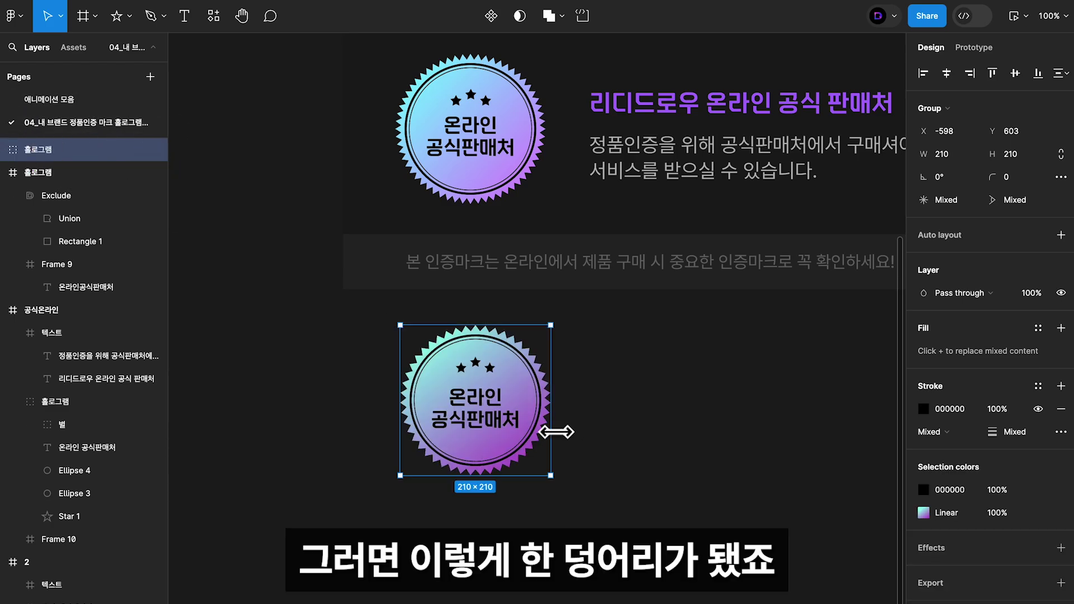
left_click_drag(536, 428, 506, 443)
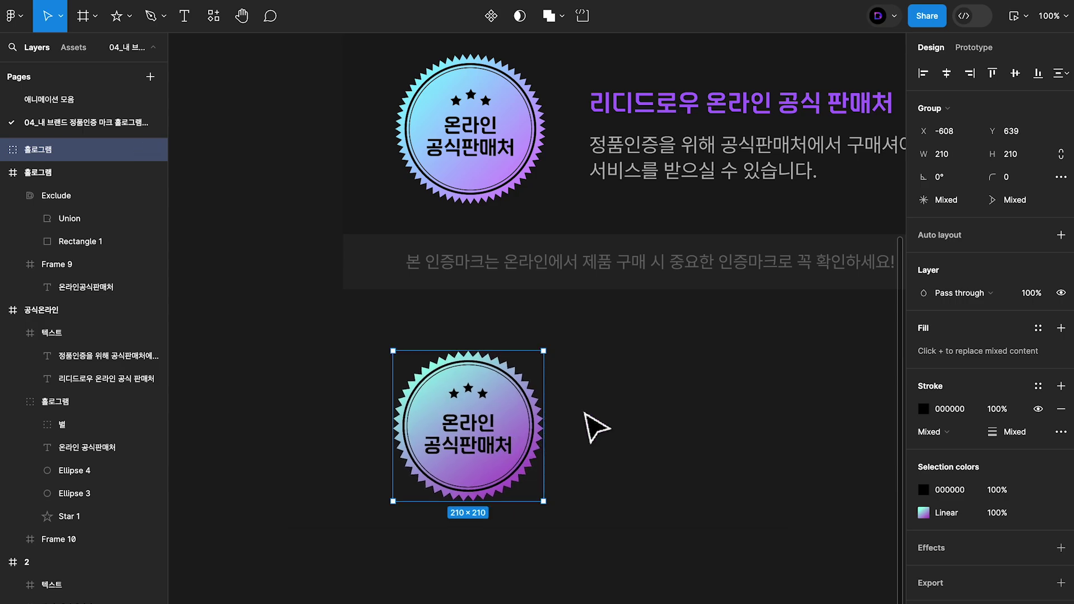
Draw a new frame about 776 × 312 on the empty canvas below the new badge.
left_click_drag(652, 371, 544, 399)
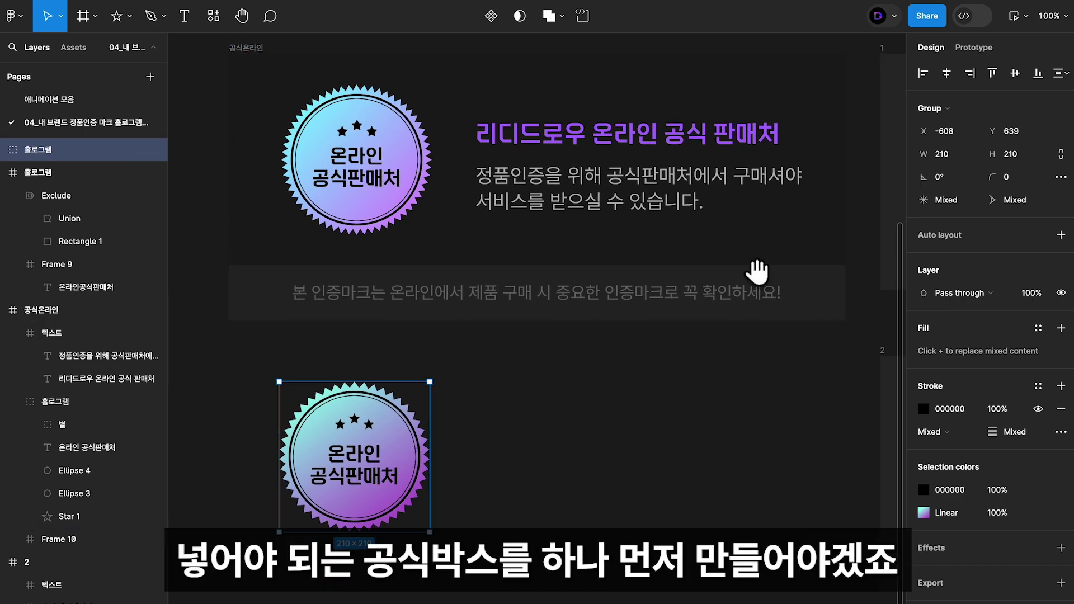
key("ctrl+minus")
scroll(679, 209, "down", 1)
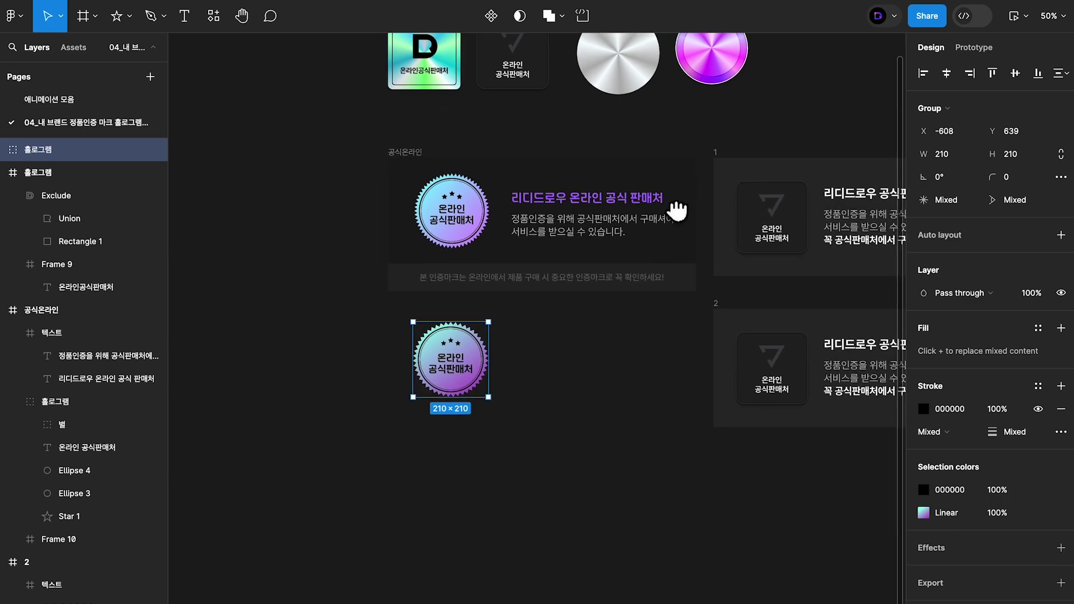
left_click(95, 16)
left_click(79, 43)
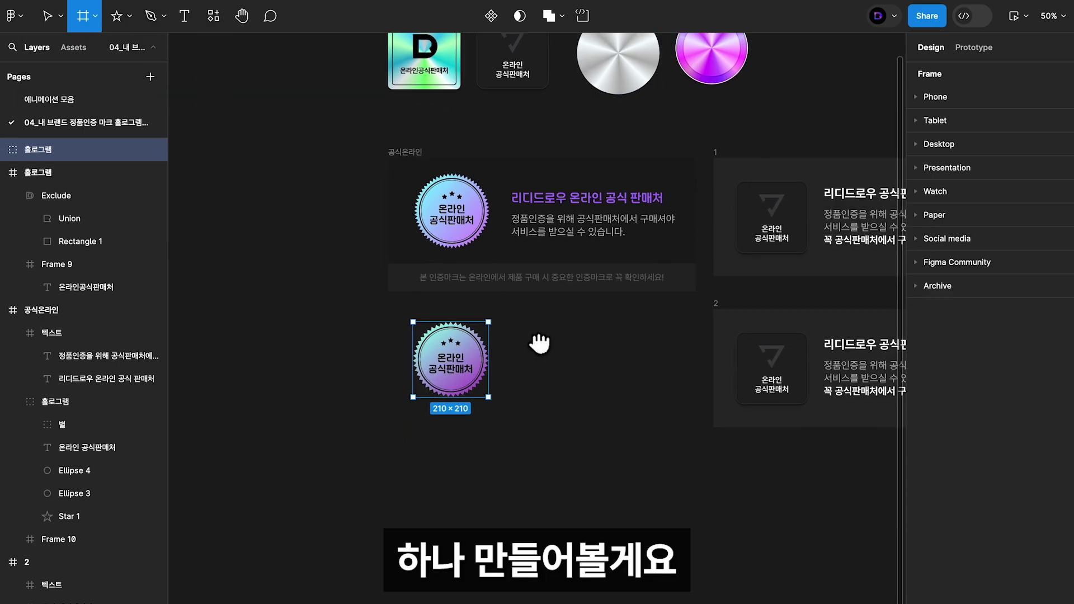
scroll(540, 342, "down", 3)
mouse_move(372, 346)
left_mouse_down()
mouse_move(577, 438)
mouse_move(648, 457)
left_mouse_up()
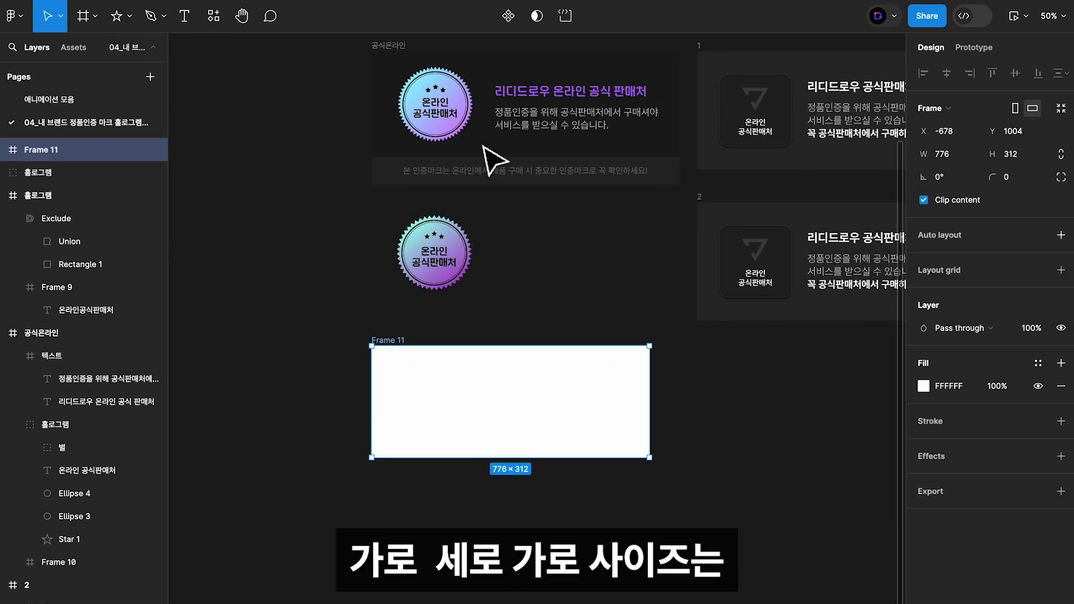
Set the new frame's size to 860 × 372.
left_click(954, 164)
type("860")
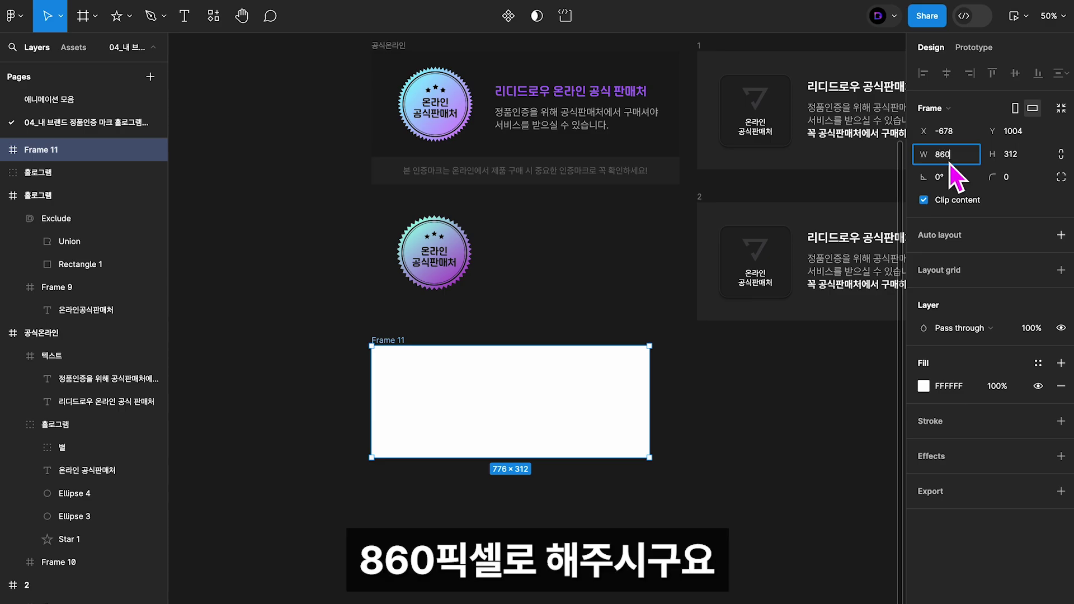
key("Return")
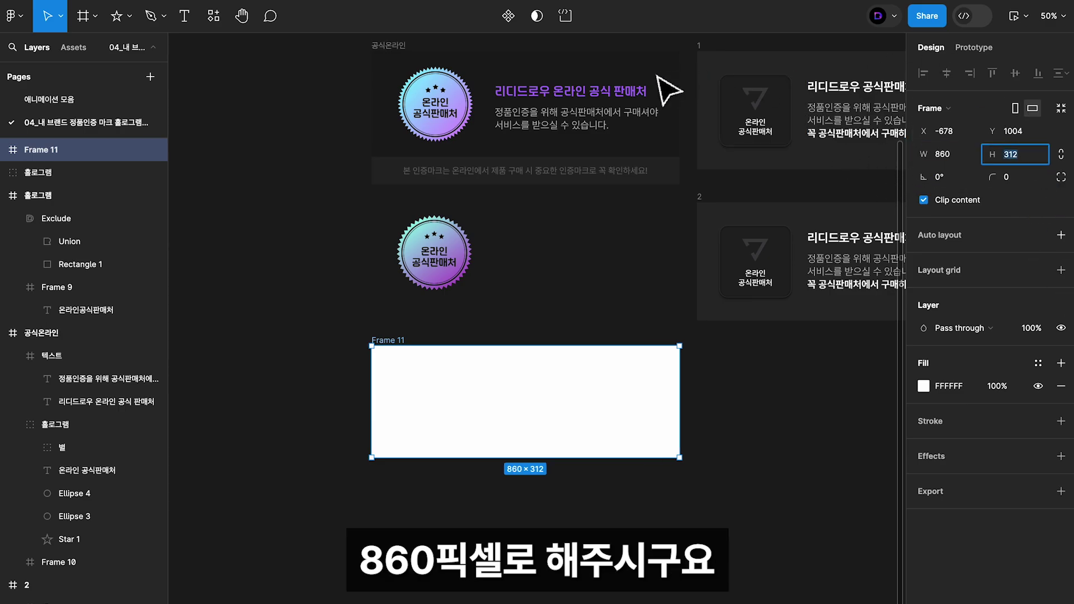
key("Escape")
left_click(394, 44)
left_click(378, 348)
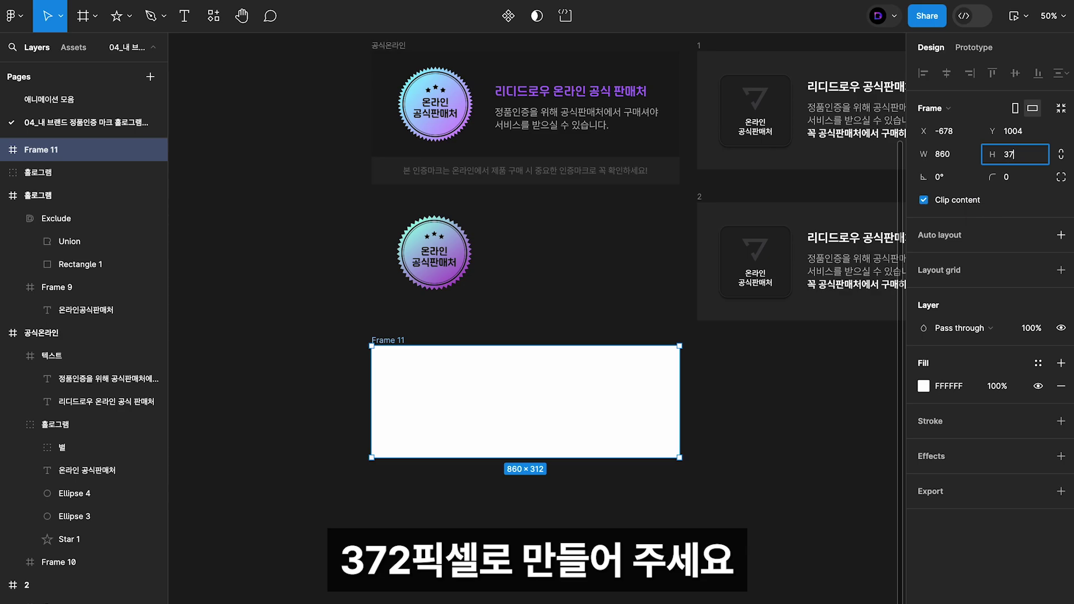
key("Return")
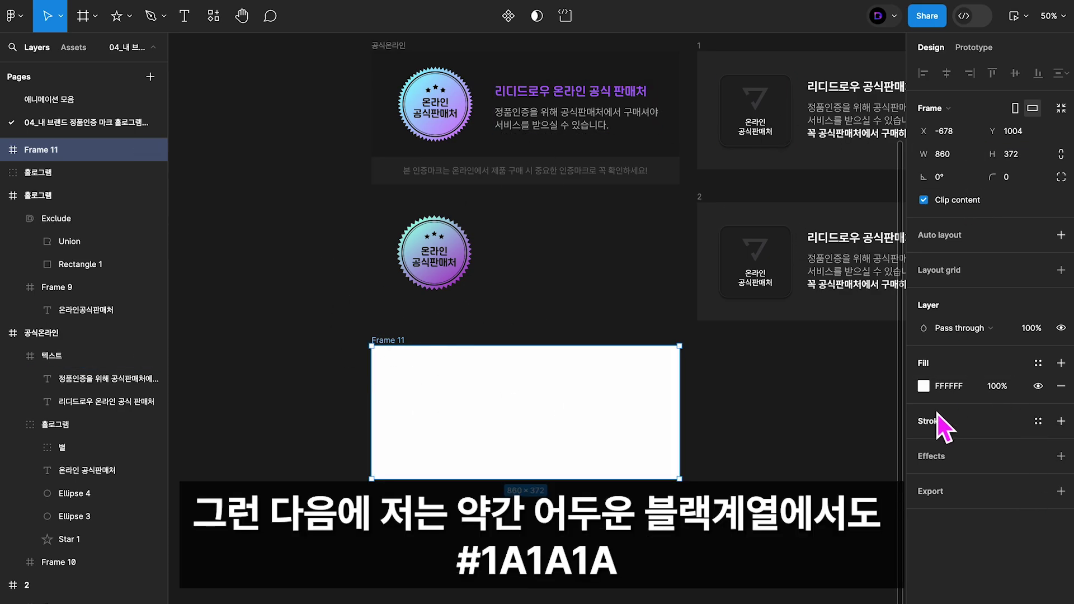
Set the new frame's fill colour to 1A1A1A.
left_click(923, 386)
left_click(693, 128)
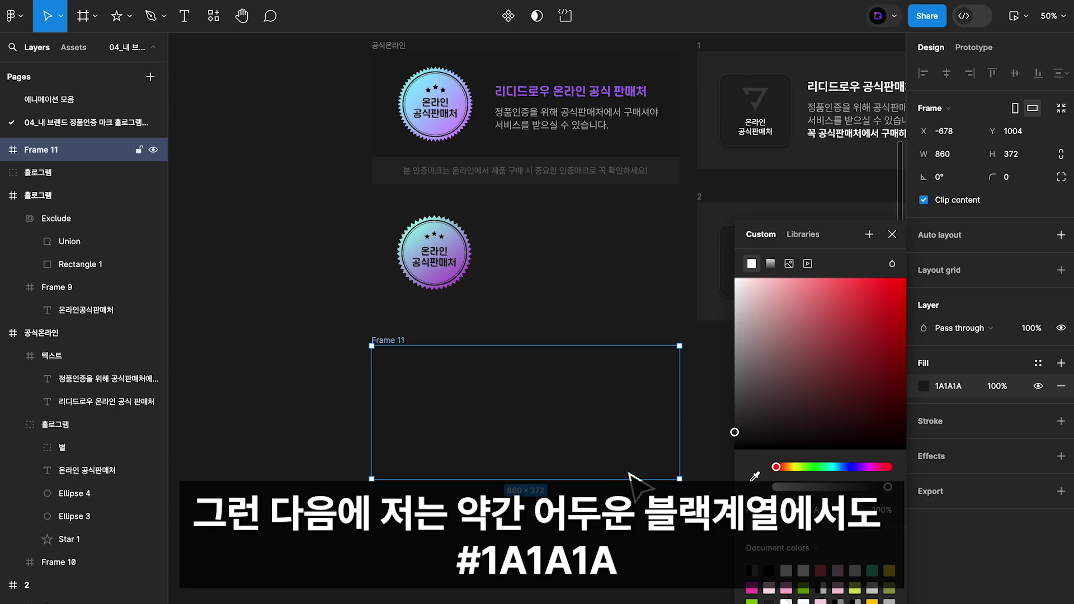
left_click(850, 510)
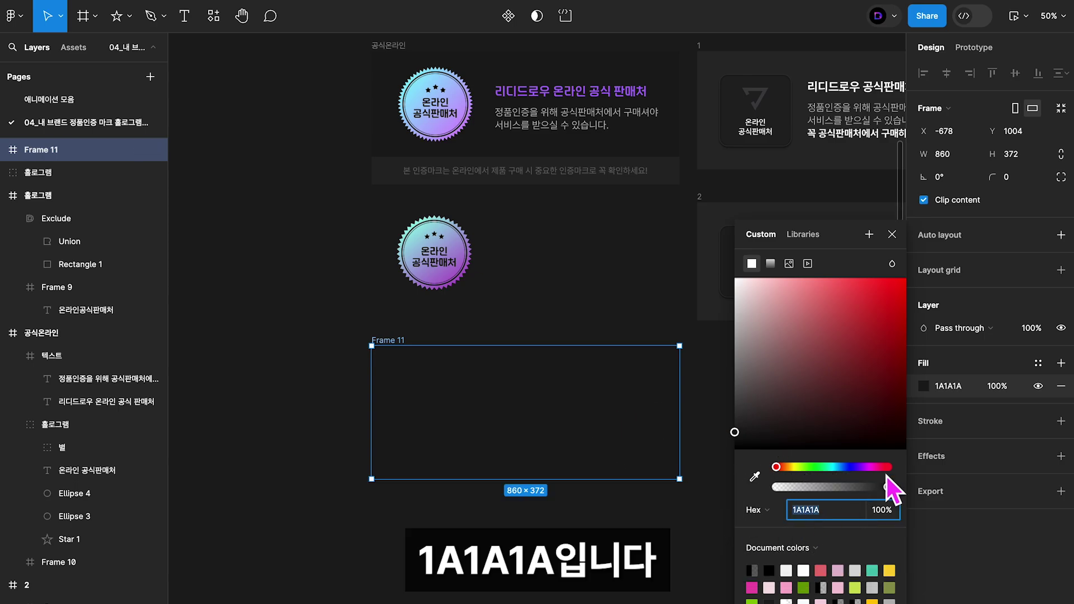
left_click(892, 233)
Move the 홀로그램 badge group into the left part of the dark frame, at about X 58, Y 65.
left_click(443, 257)
left_click_drag(444, 256, 440, 407)
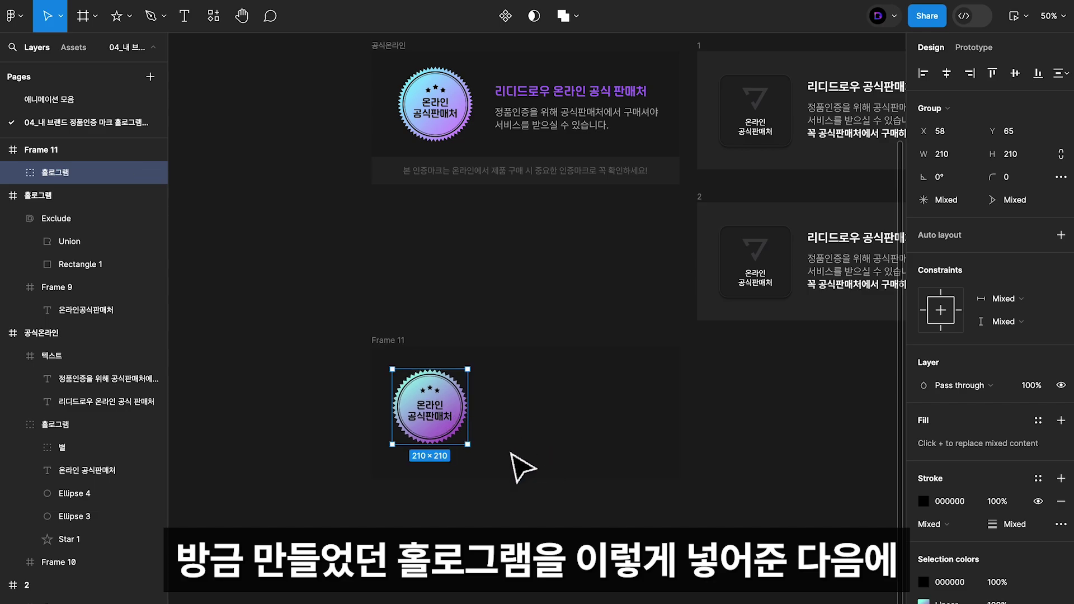
left_click(503, 269)
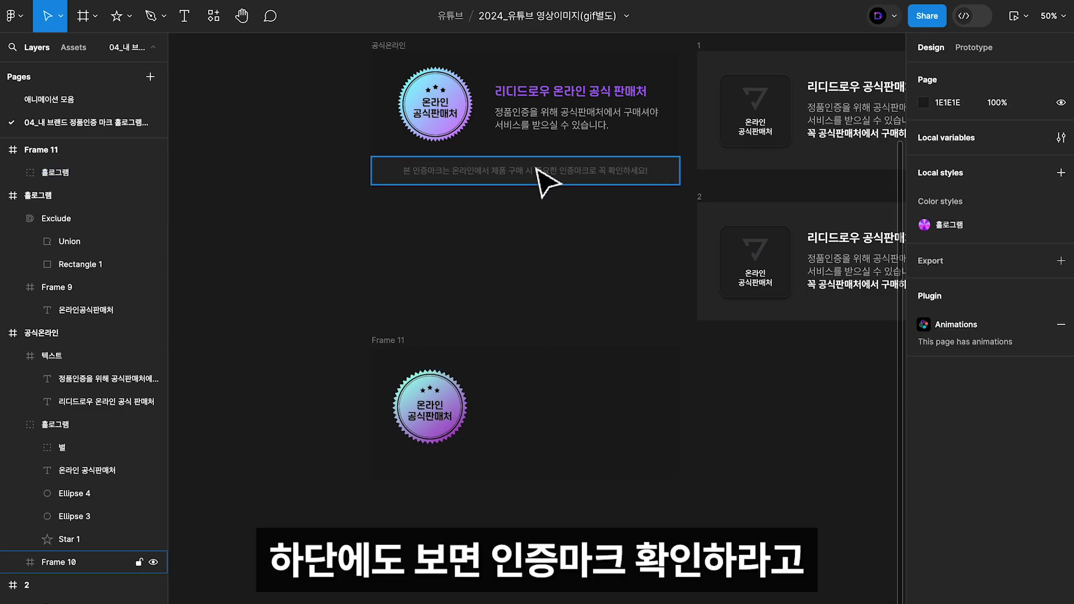
Draw a full-width frame of about 860 × 88 inside the new dark frame, along its lower edge.
left_click(382, 171)
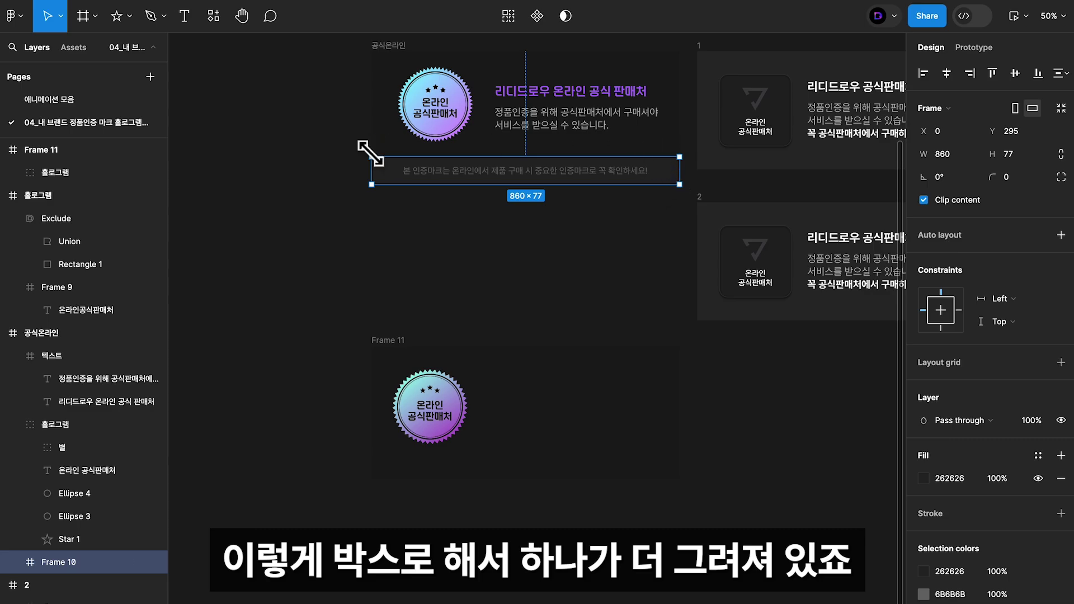
left_click(95, 16)
left_click(84, 43)
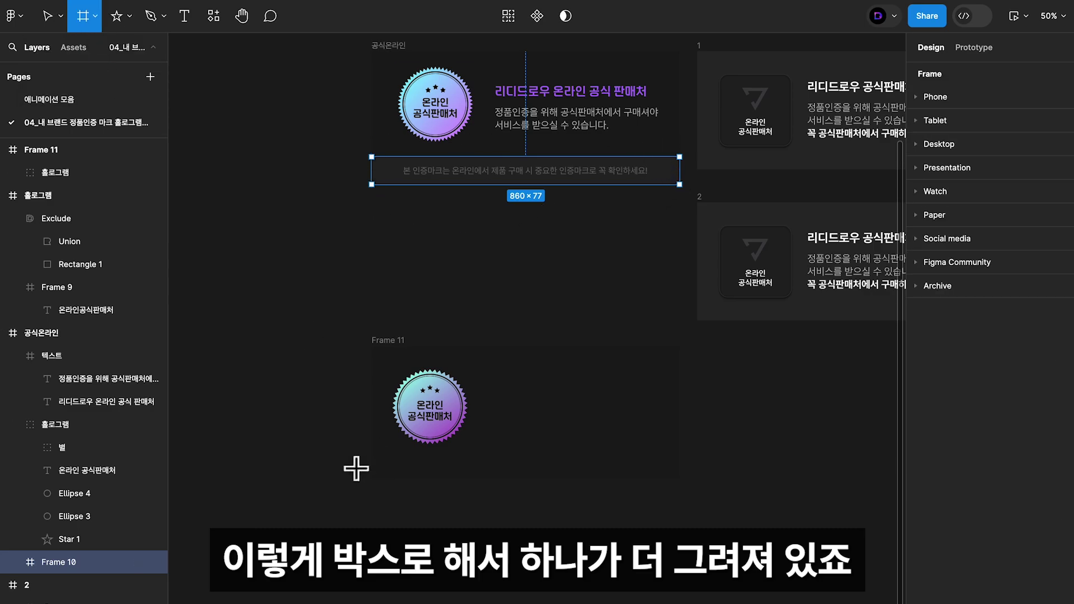
mouse_move(370, 449)
left_mouse_down()
mouse_move(601, 453)
mouse_move(679, 479)
left_mouse_up()
left_click(391, 346)
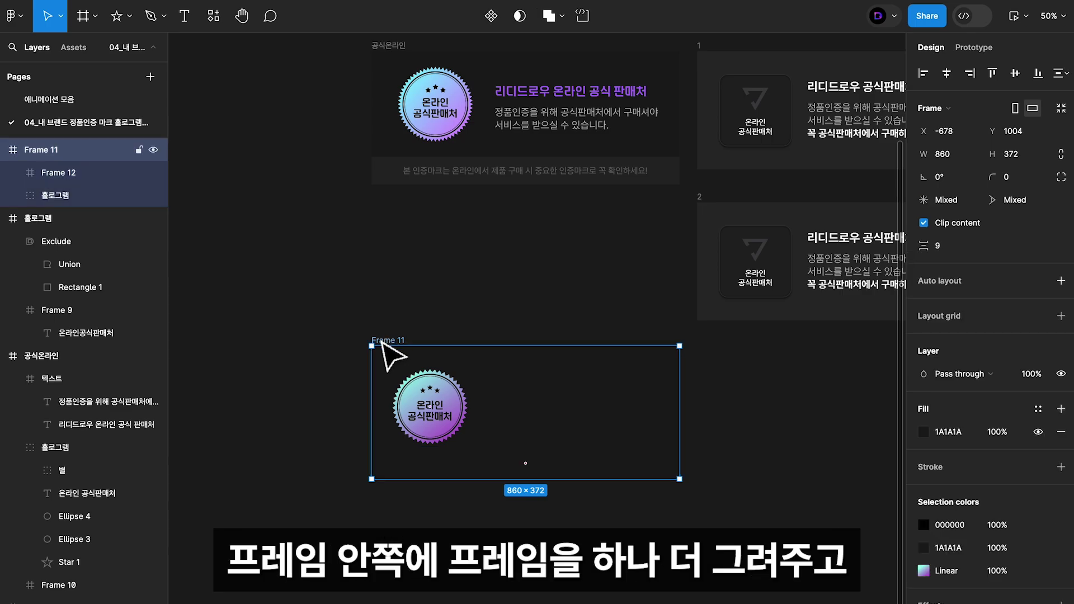
Add a fill to the lower strip frame, sampling colour 262626 from the notice strip of the 공식온라인 box.
left_click(56, 180)
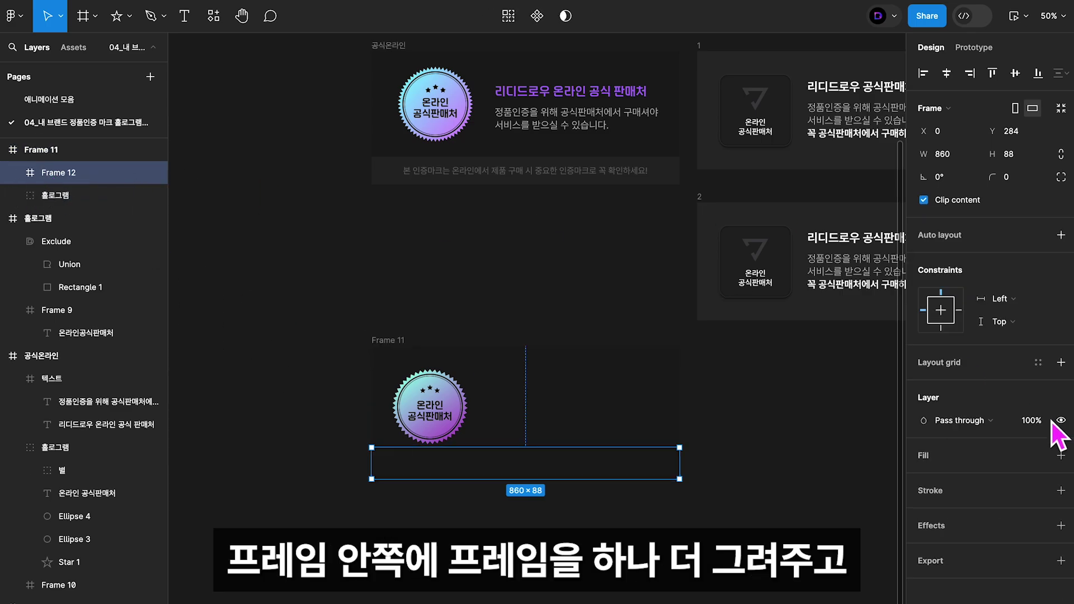
left_click(1061, 455)
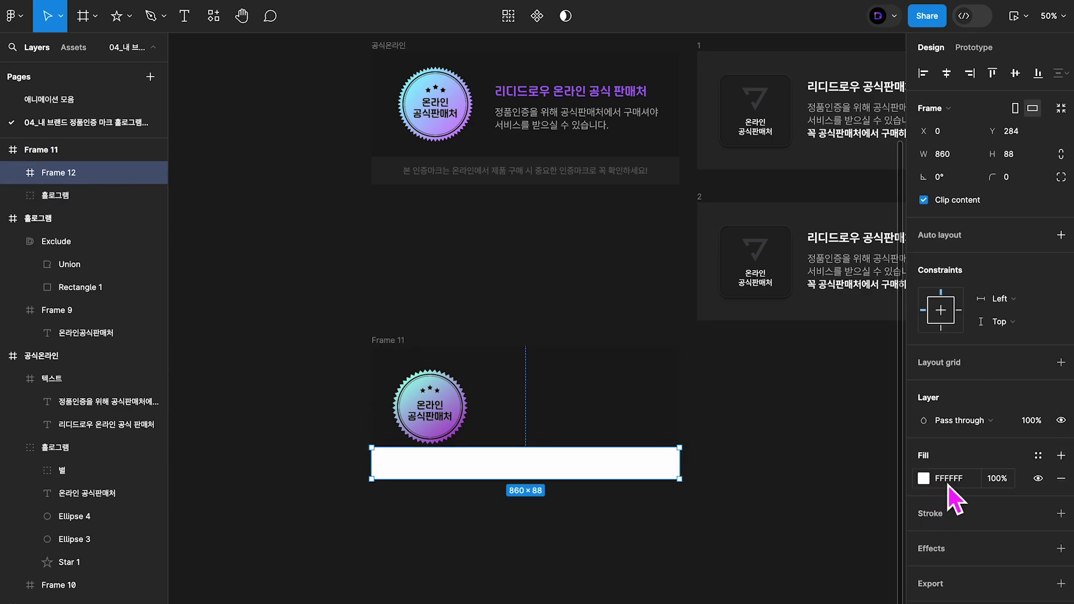
left_click(924, 479)
left_click(754, 476)
left_click(671, 170)
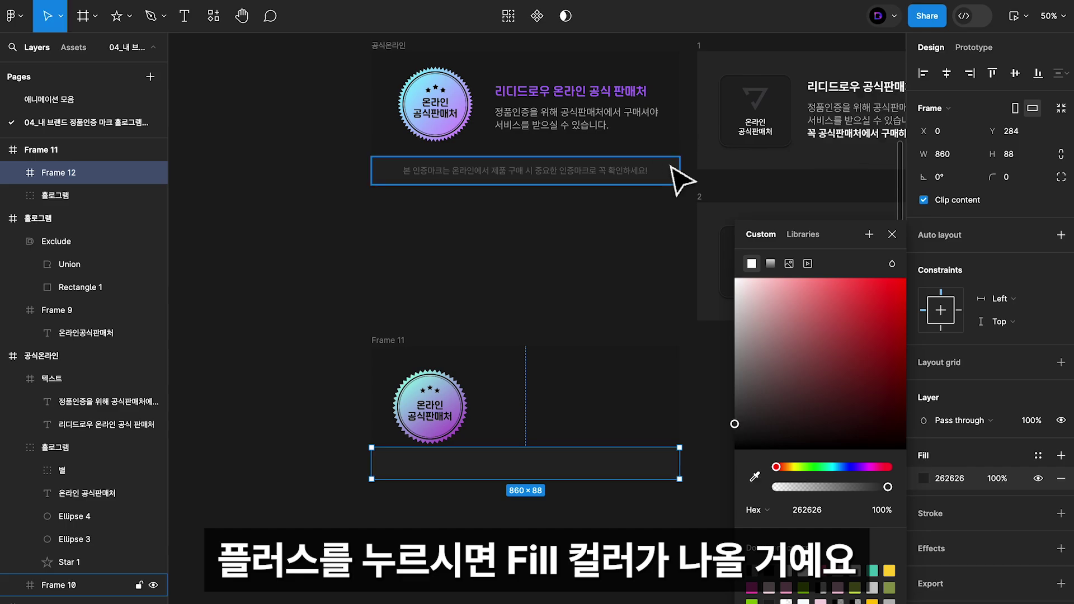
left_click(567, 407)
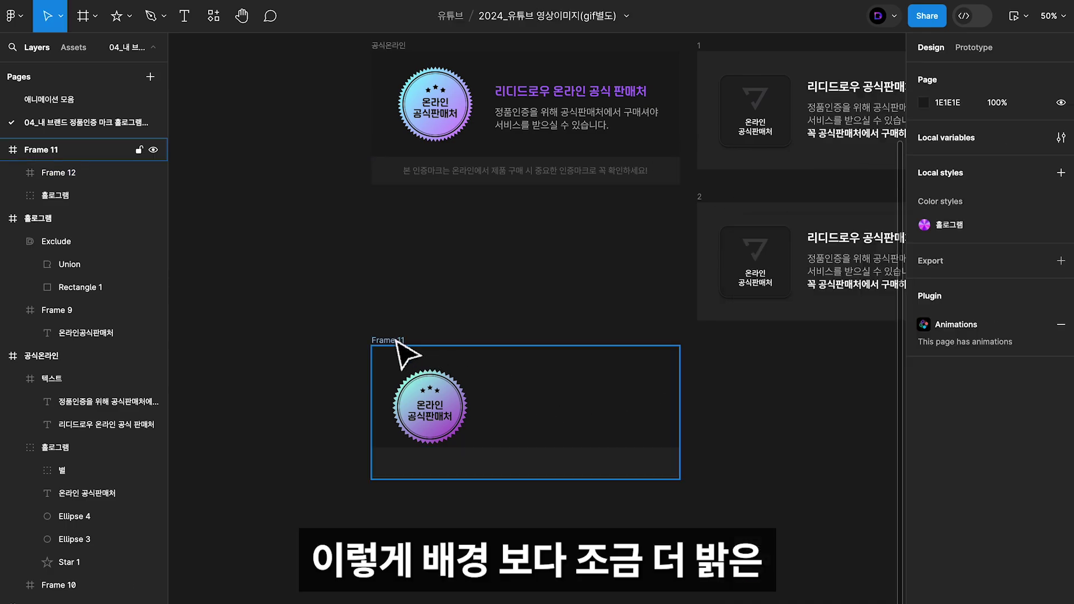
Lower the upper edge of the new strip frame so that its height is about 74.
left_click(391, 340)
left_click(556, 465)
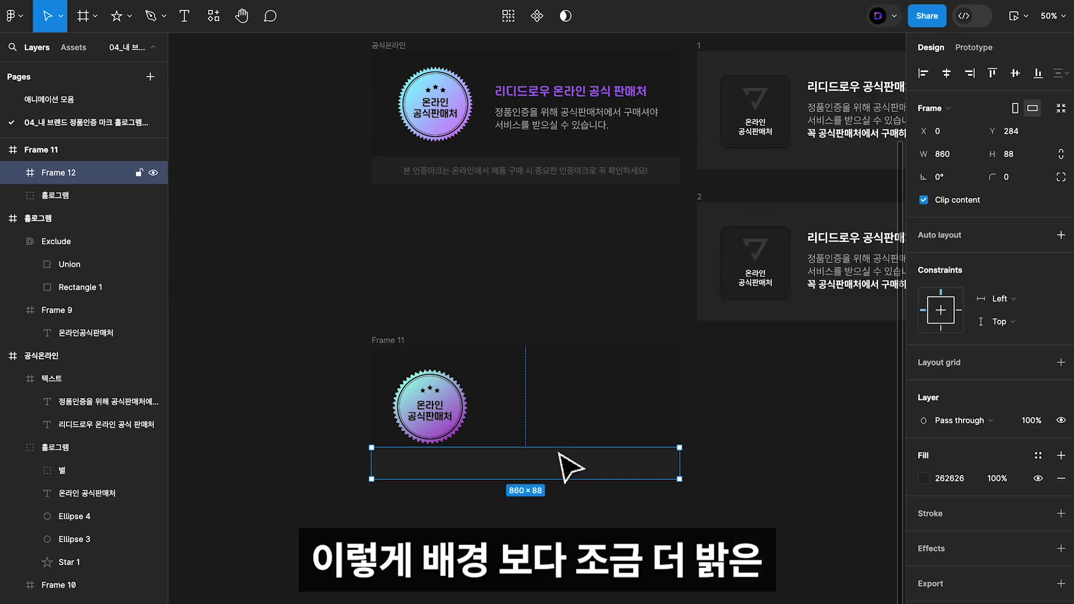
left_click_drag(559, 448, 558, 451)
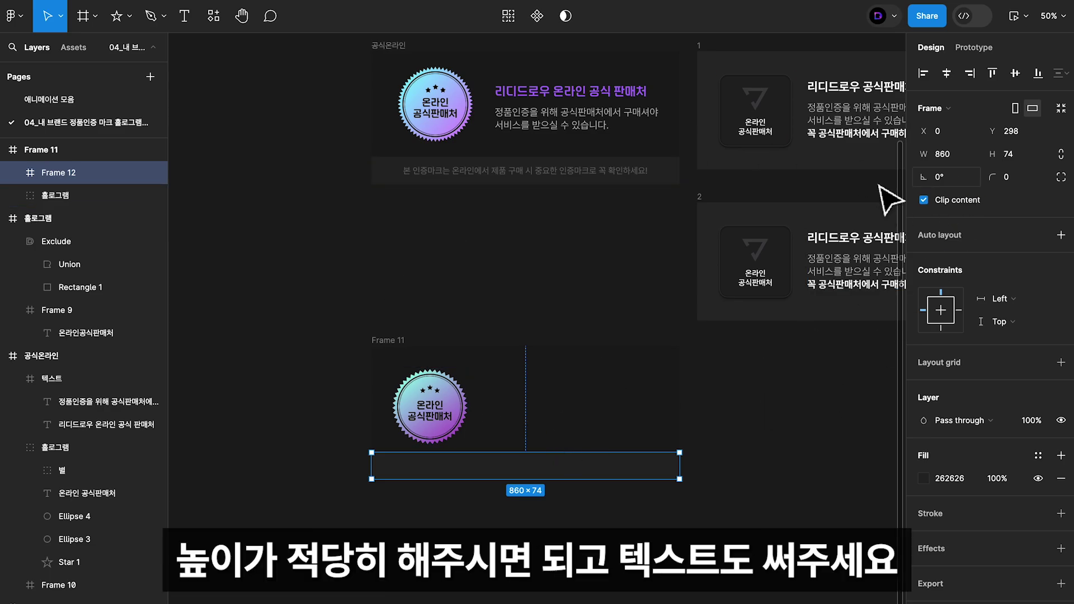
Copy the notice text from the 공식온라인 box's strip into the new strip and centre it horizontally and vertically.
left_click(546, 172)
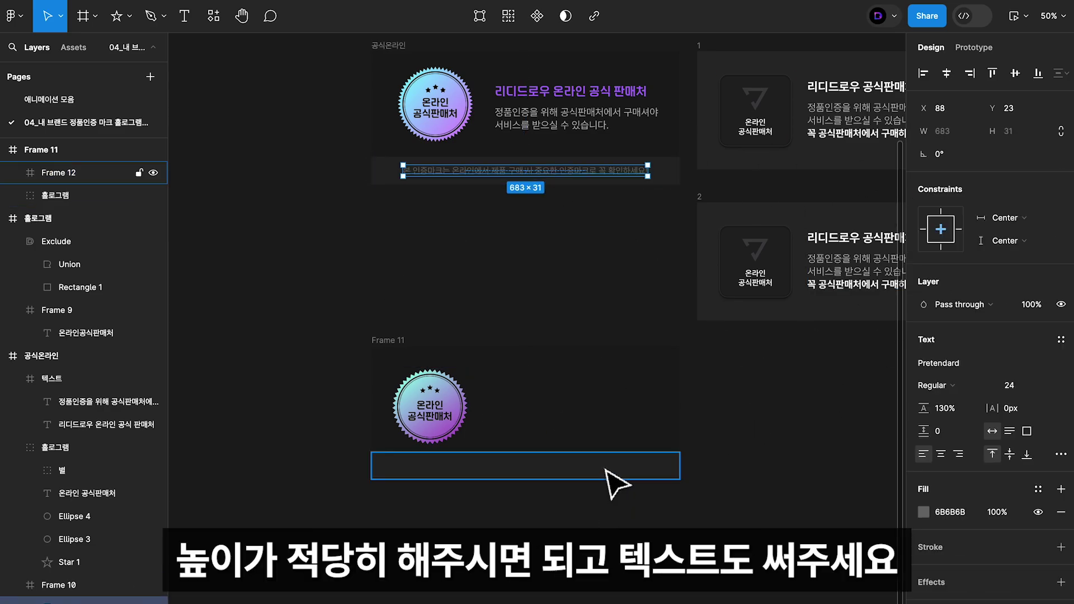
left_click(615, 482)
key("ctrl+v")
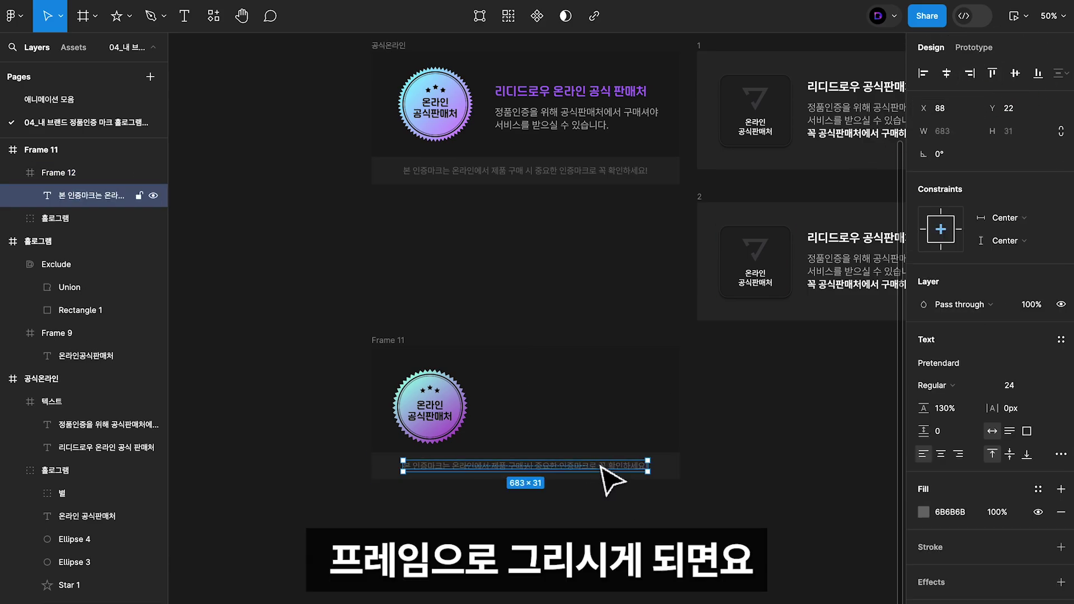
left_click_drag(601, 465, 604, 464)
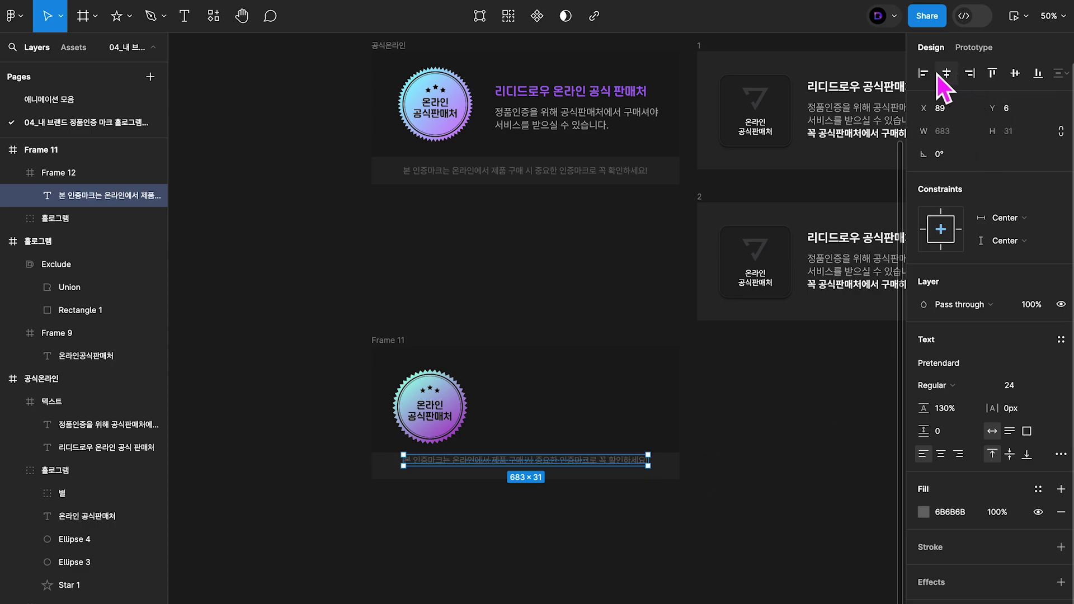
left_click(1017, 79)
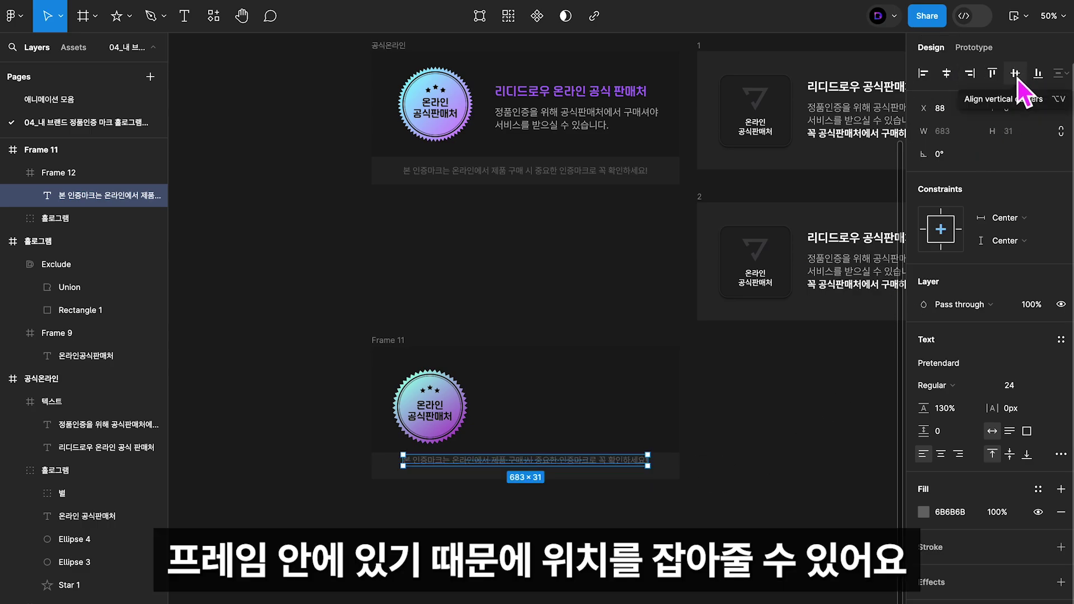
left_click(1018, 78)
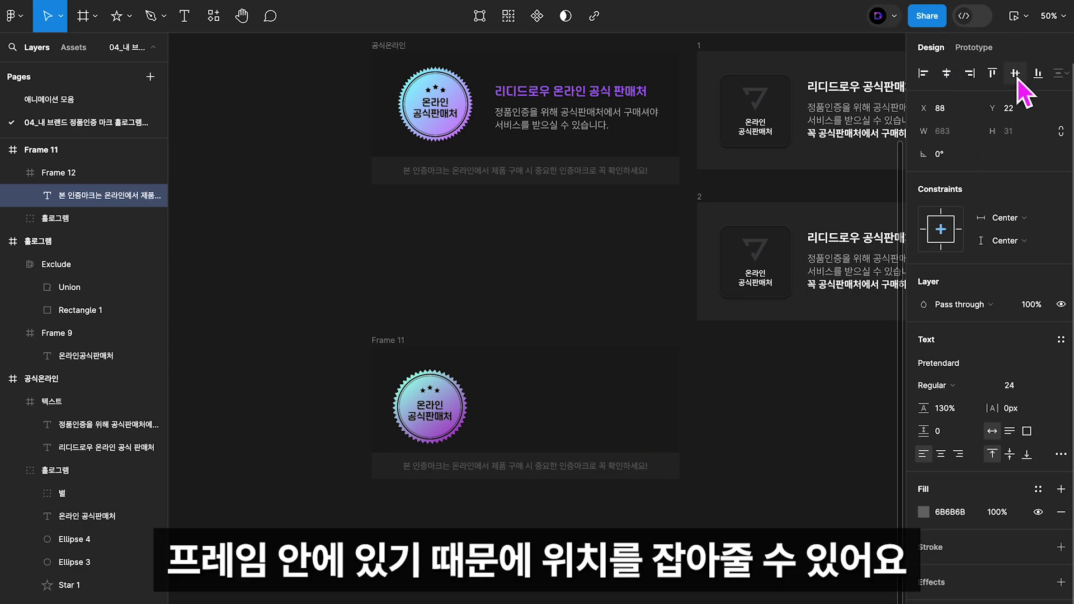
scroll(996, 257, "up", 1)
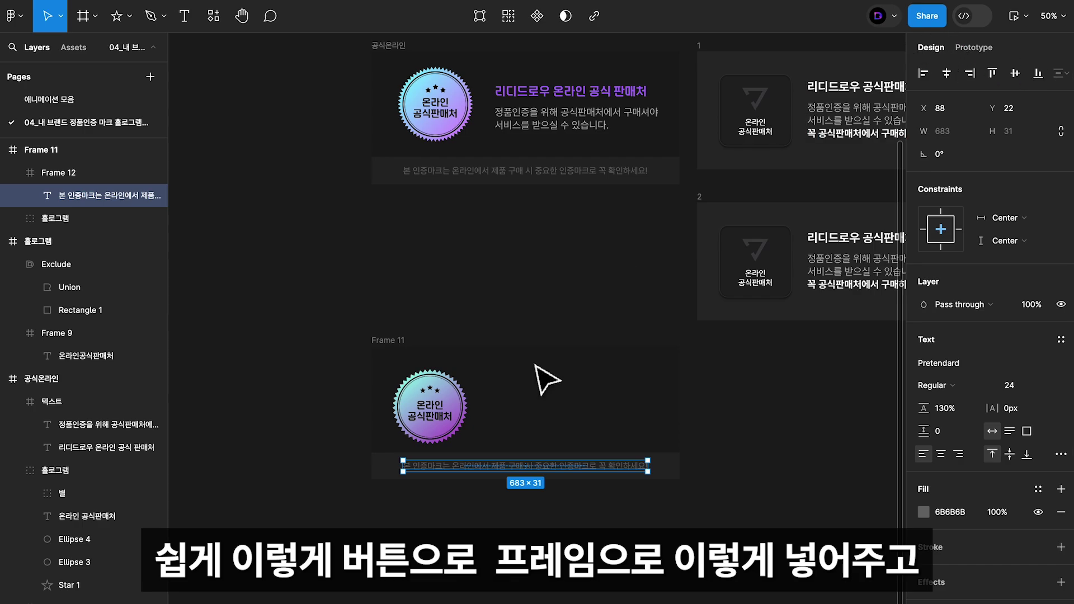
Move the 홀로그램 badge group to about X 60, Y 51 in the new box and measure its gap to the notice strip.
left_click(428, 408)
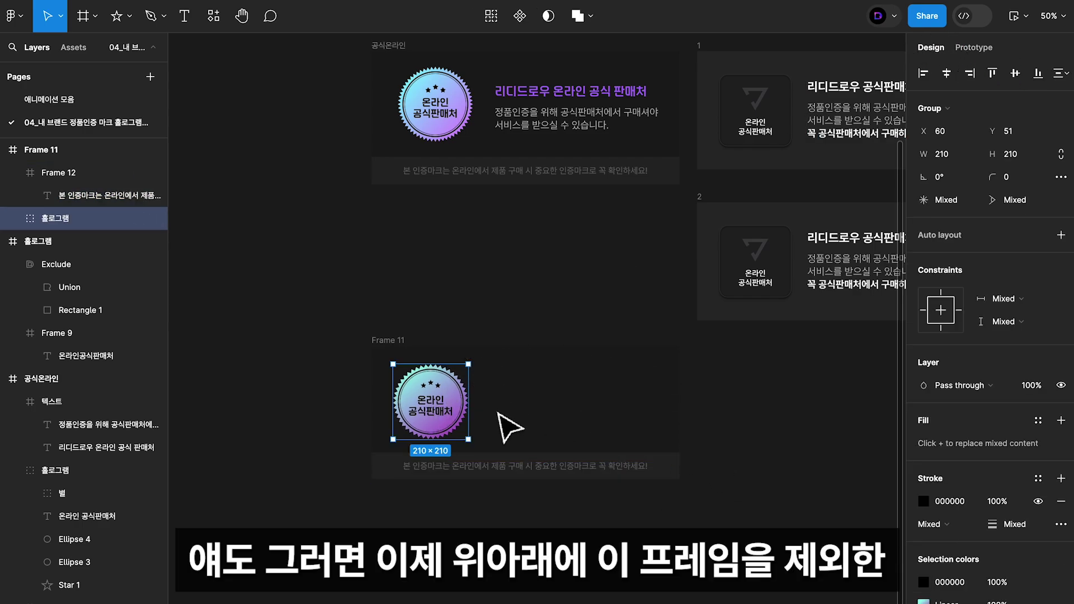
left_click(491, 470)
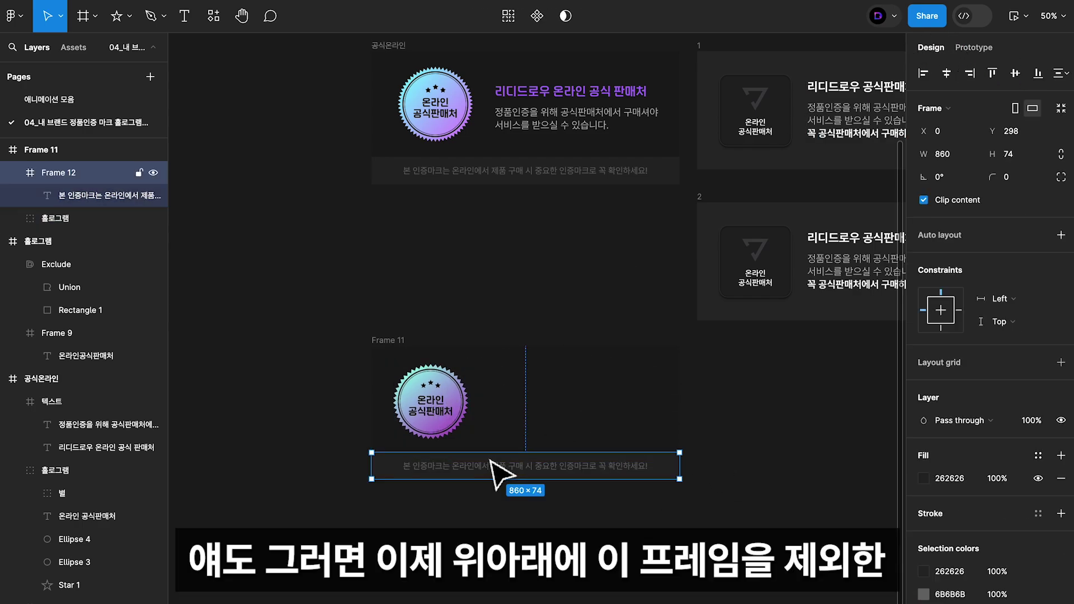
left_click_drag(477, 329, 451, 297)
left_click(458, 345)
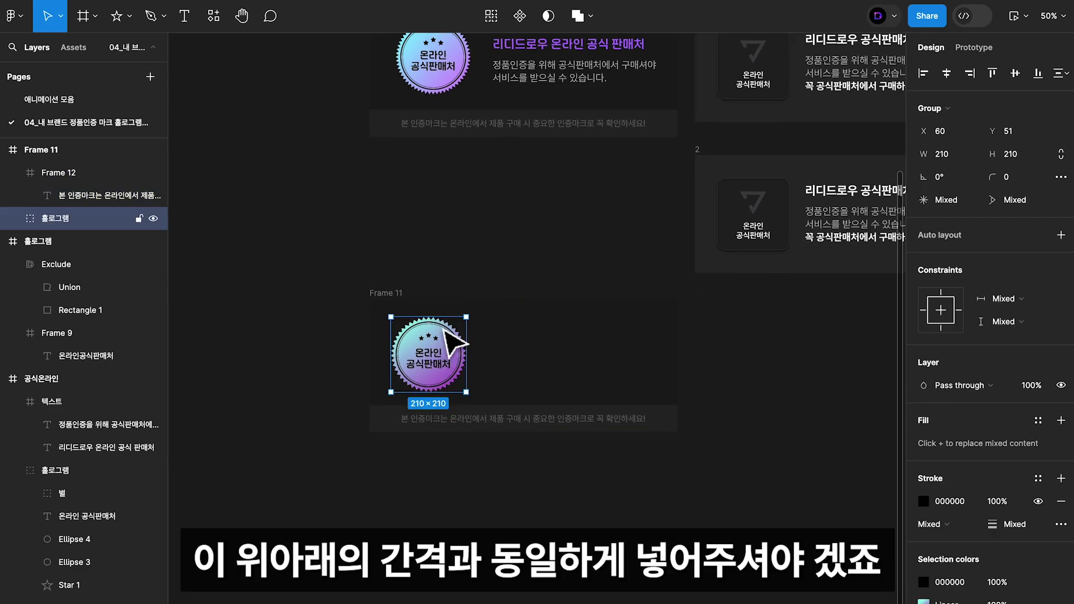
key("alt")
key("shift+0")
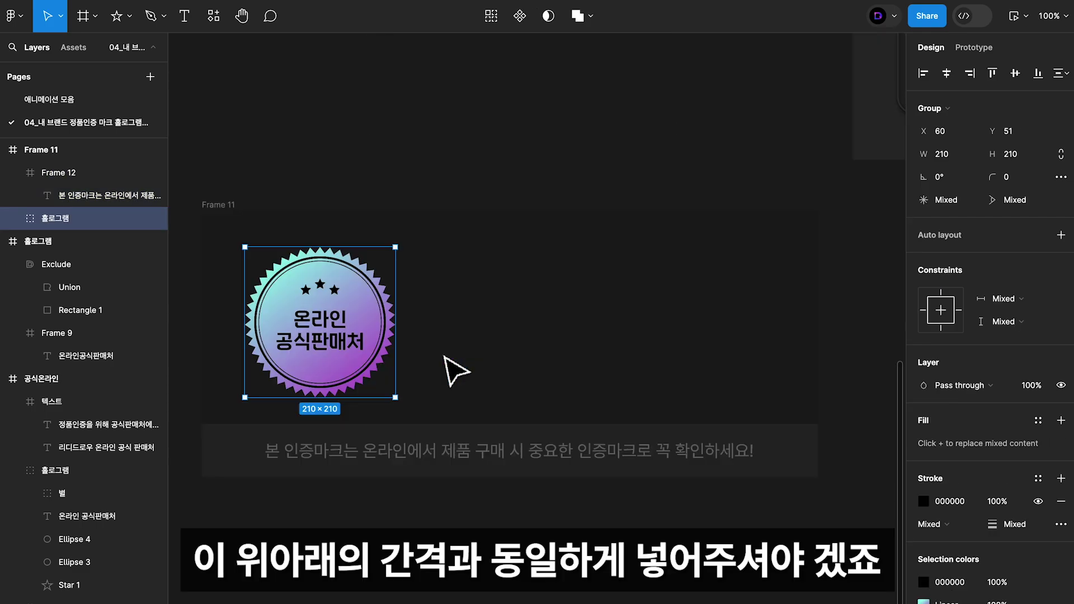
left_click(447, 417)
key("alt")
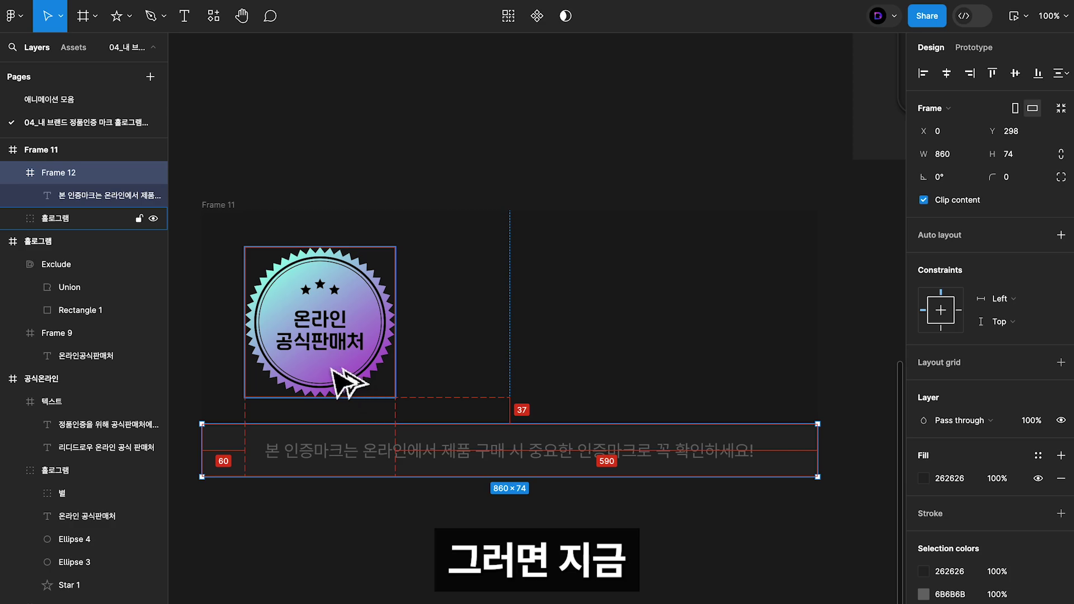
Nudge the badge group up to Y 44 and measure its gaps to the box's upper edge and the notice strip.
left_click(347, 378)
key("Up")
key("Up")
key("Up")
key("Up")
key("Up")
key("Up")
key("Up")
key("Up")
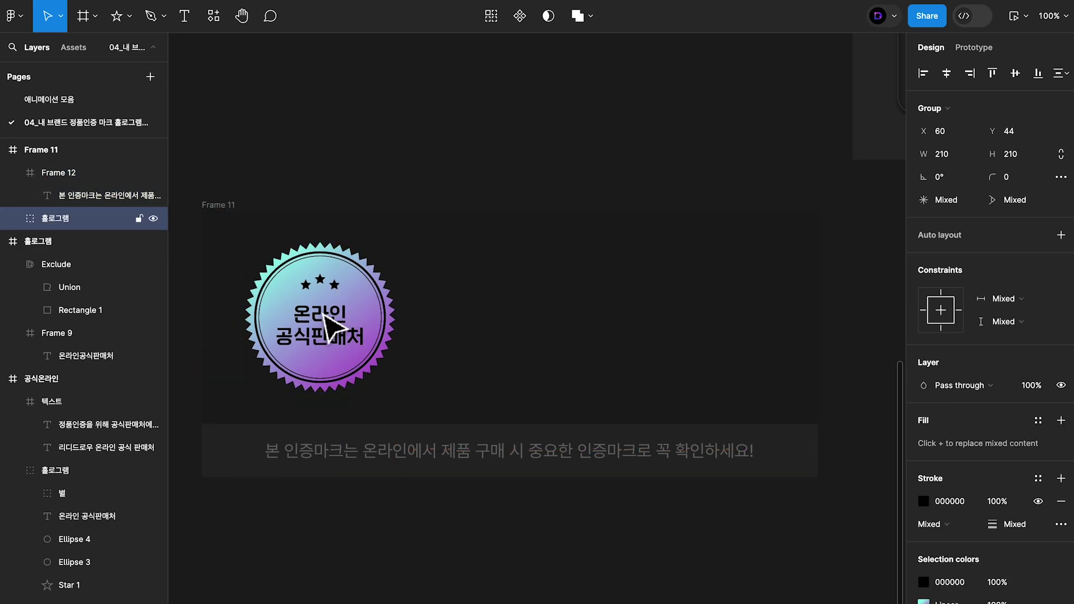
key("Down")
mouse_move(408, 456)
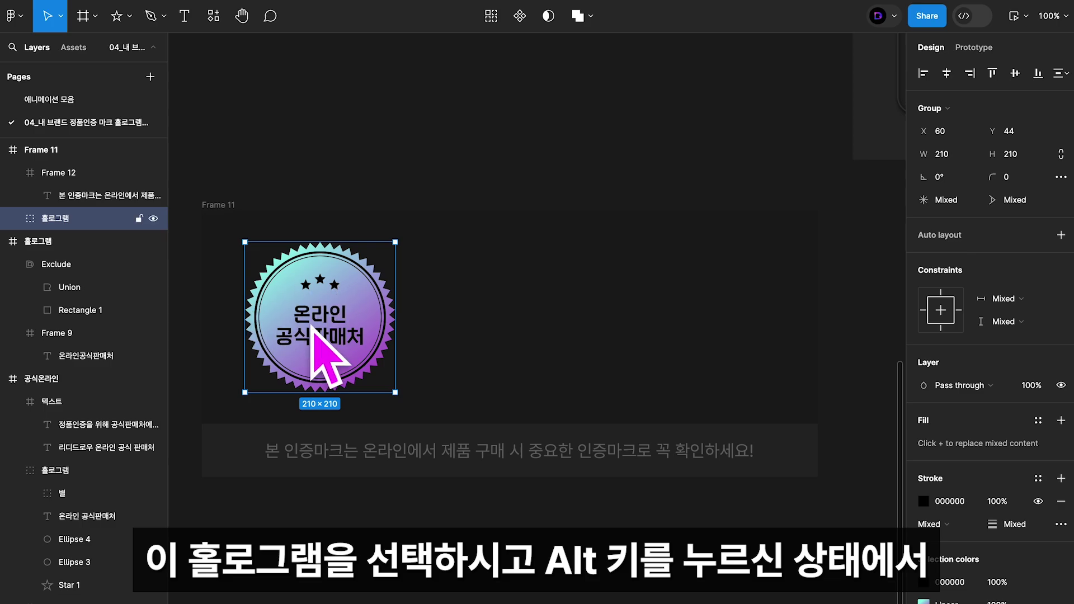
key("alt")
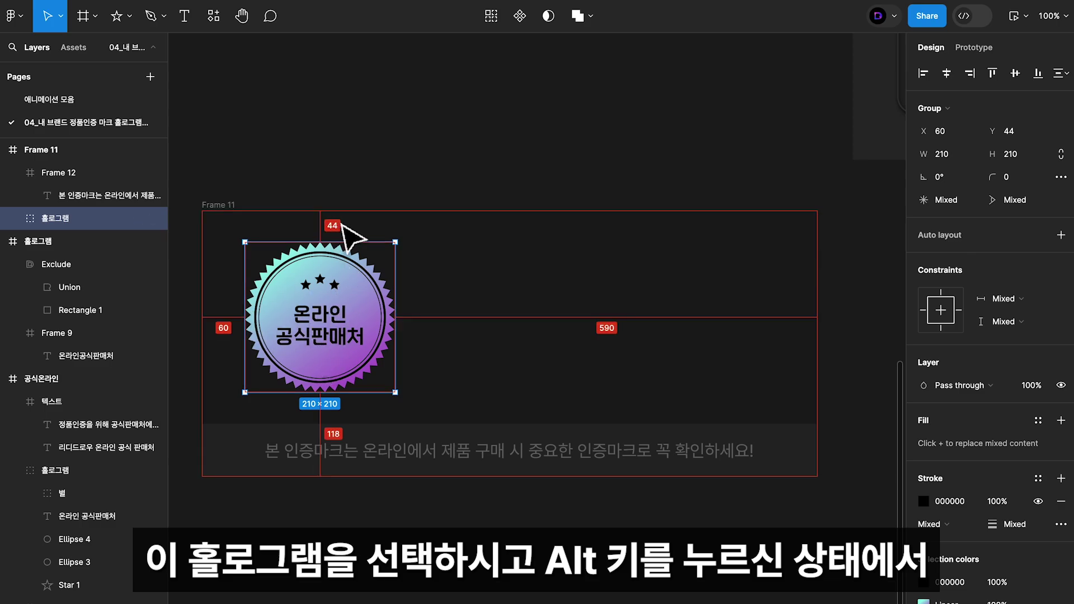
mouse_move(340, 443)
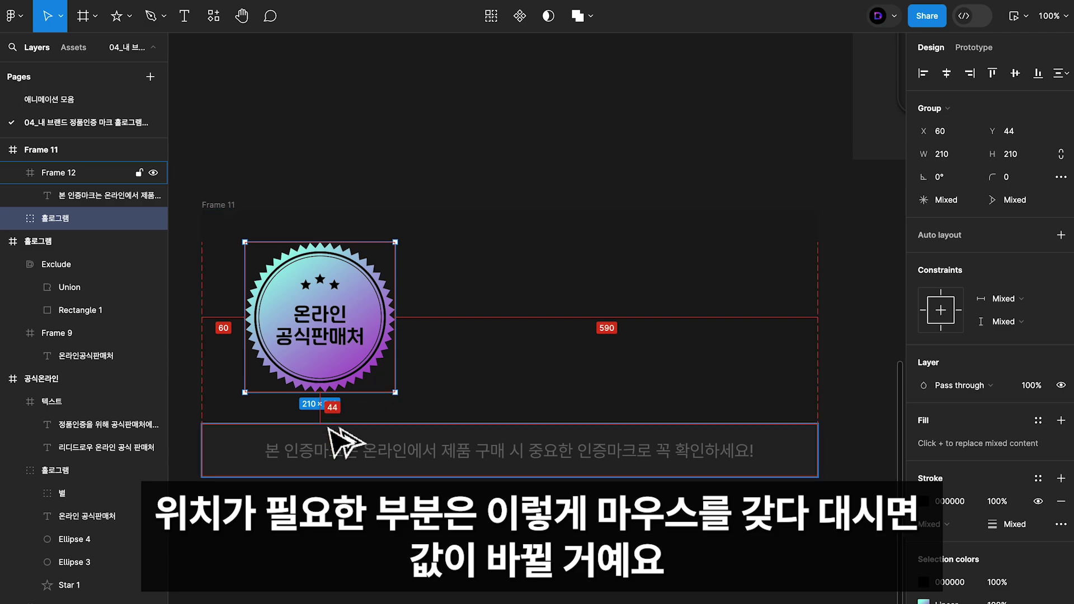
left_click(455, 250)
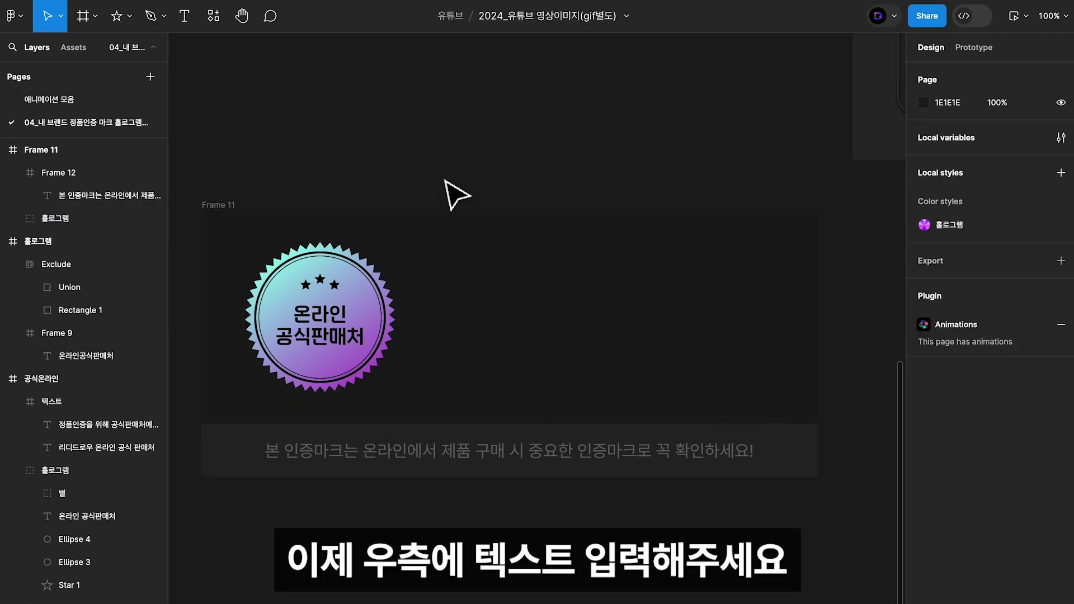
Copy the 텍스트 frame from the 공식온라인 box into the new box, right of the badge at about X 325, Y 92.
scroll(455, 196, "down", 5)
left_click(523, 131)
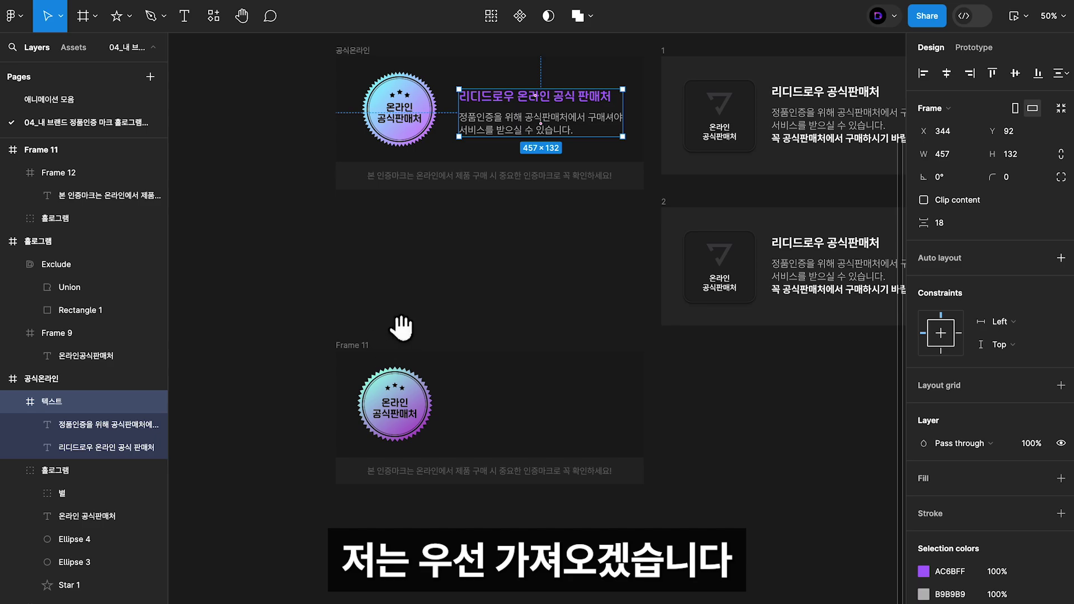
scroll(400, 328, "down", 1)
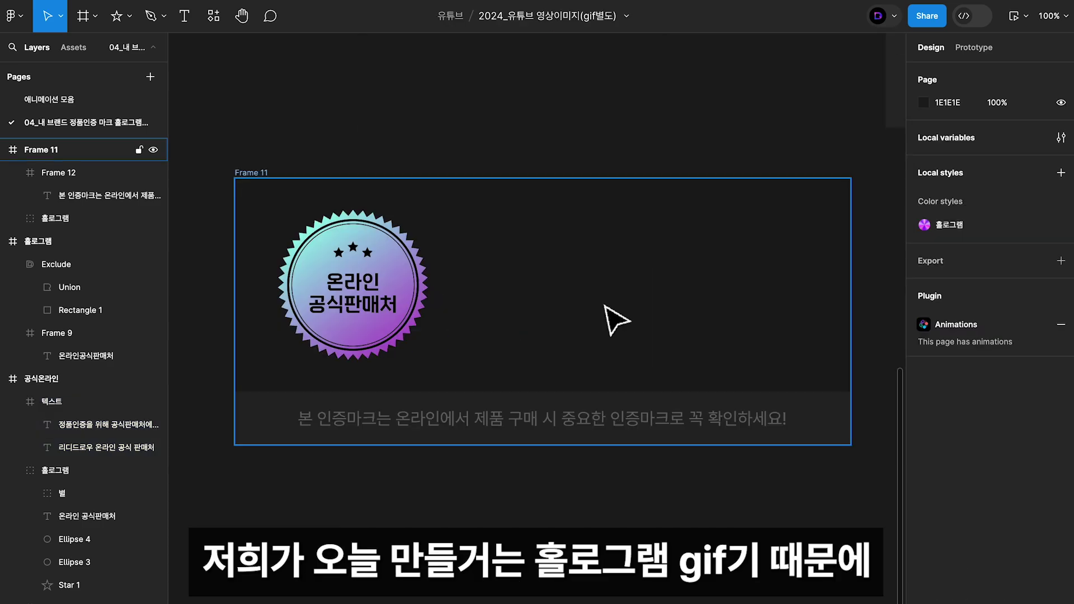
key("ctrl+v")
left_click_drag(526, 313, 620, 299)
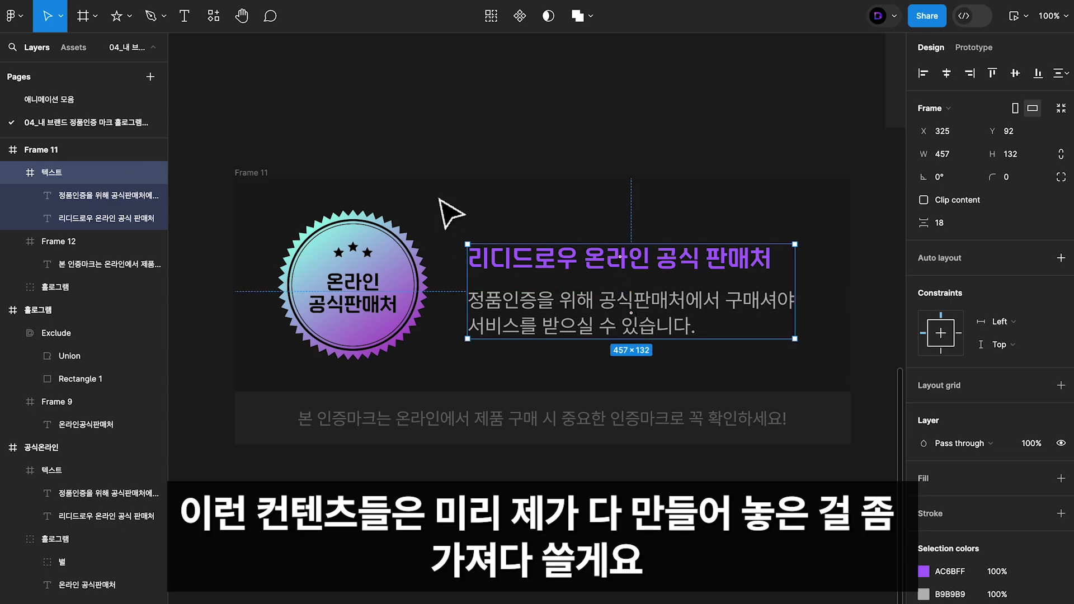
left_click(491, 168)
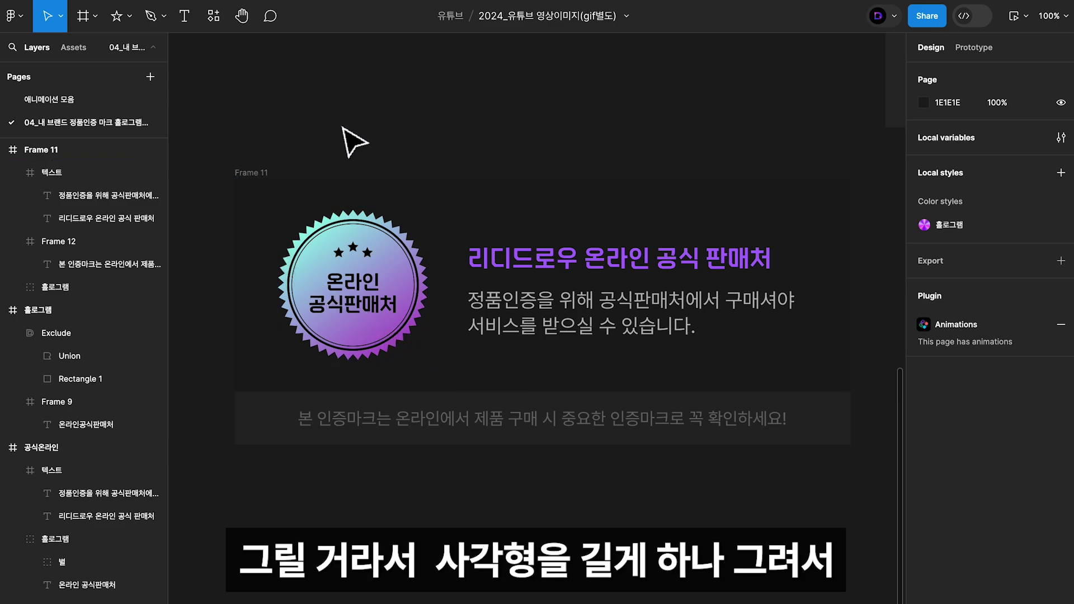
Rename the new 860 × 372 box frame to 공식판매처.
left_click_drag(348, 147, 424, 125)
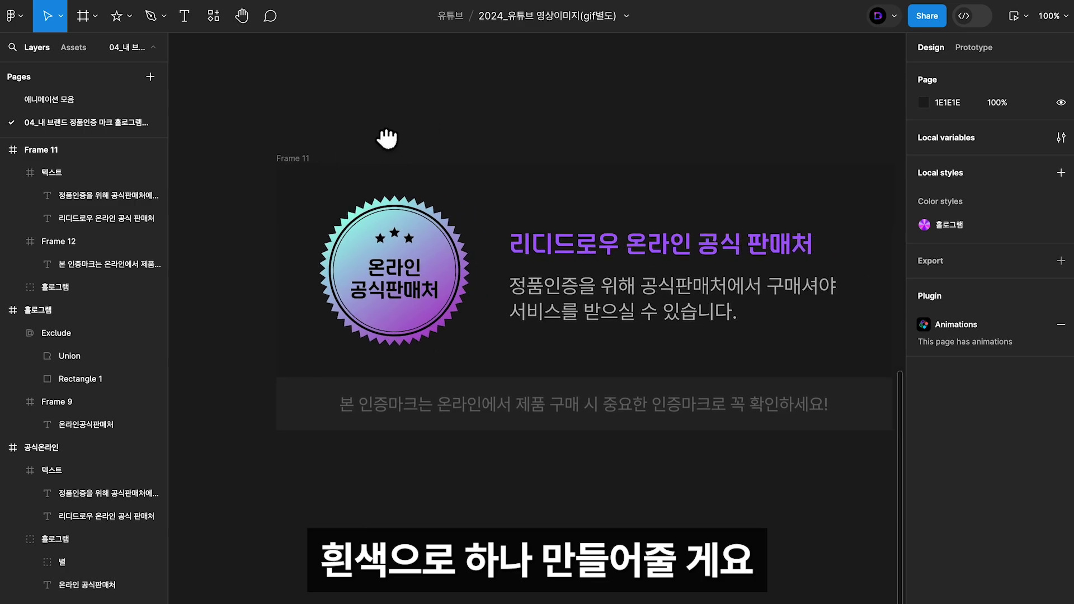
left_click_drag(347, 120, 377, 130)
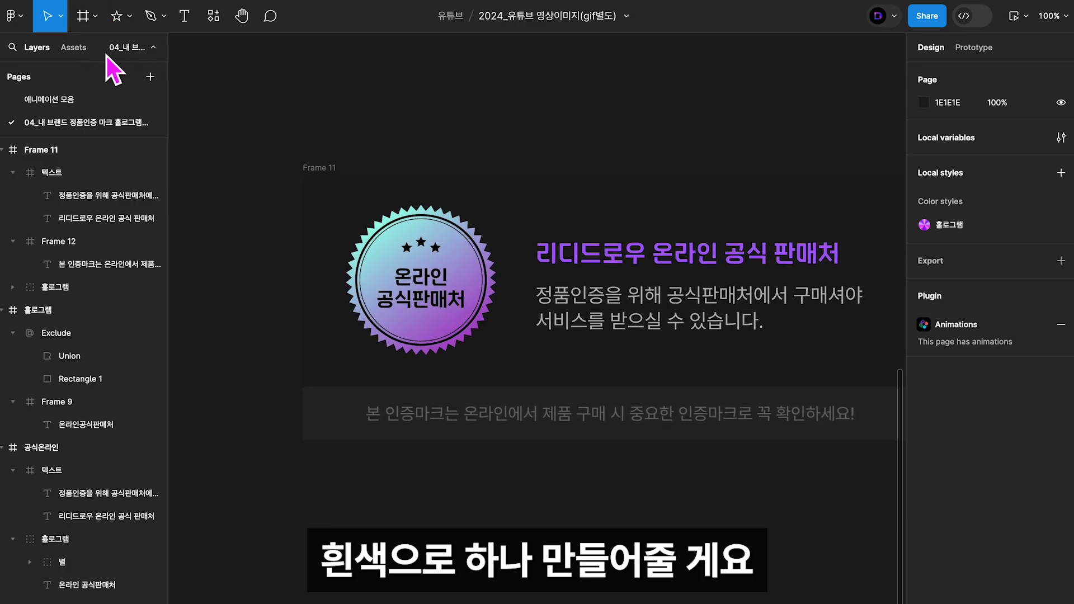
left_click(327, 168)
double_click(328, 168)
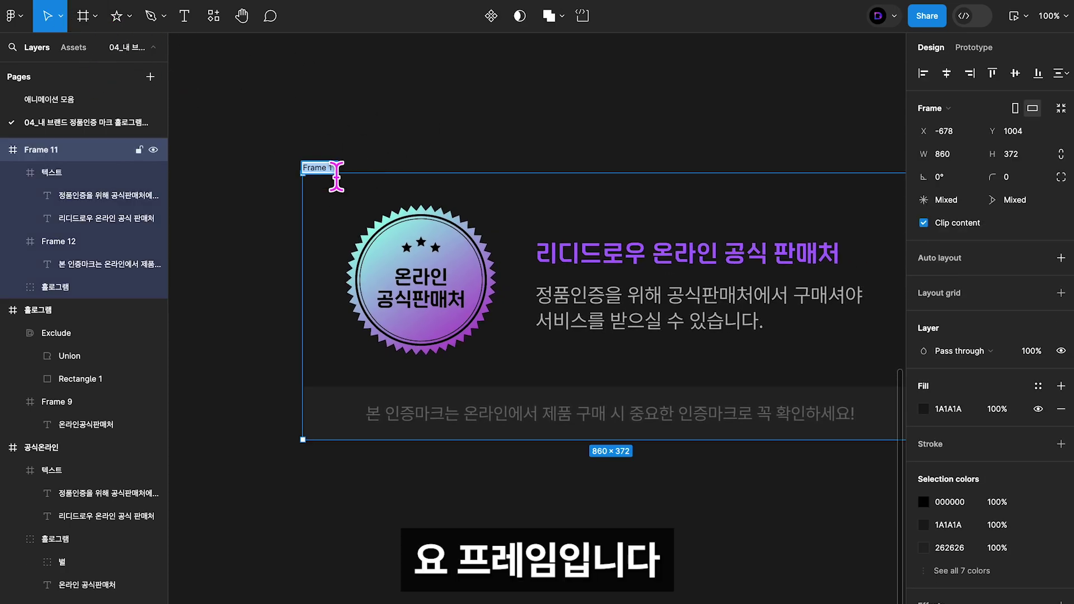
type("공식판매처")
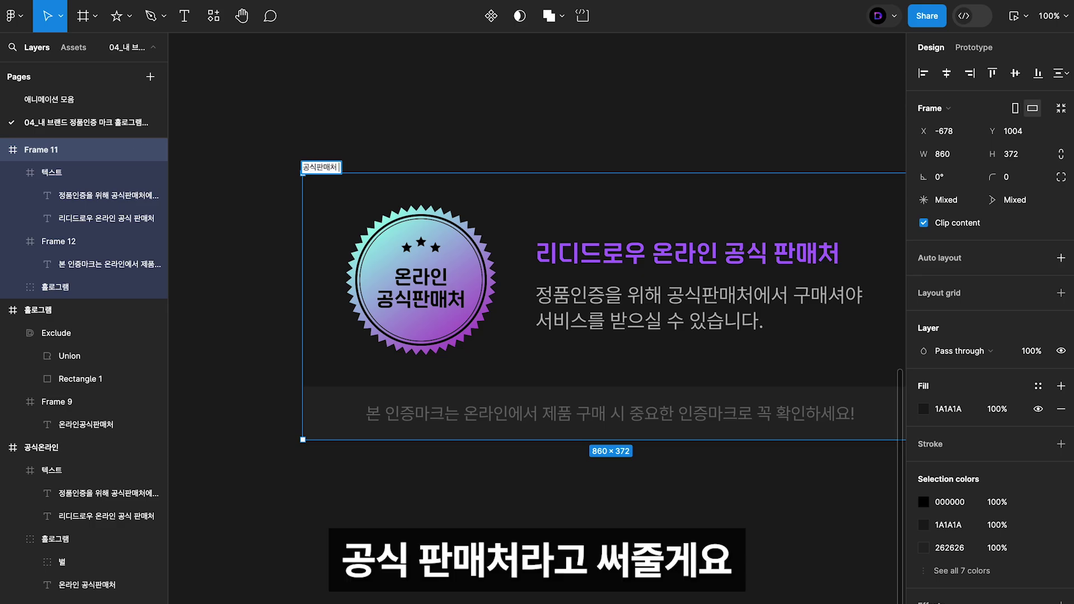
left_click(307, 192)
left_click(318, 168)
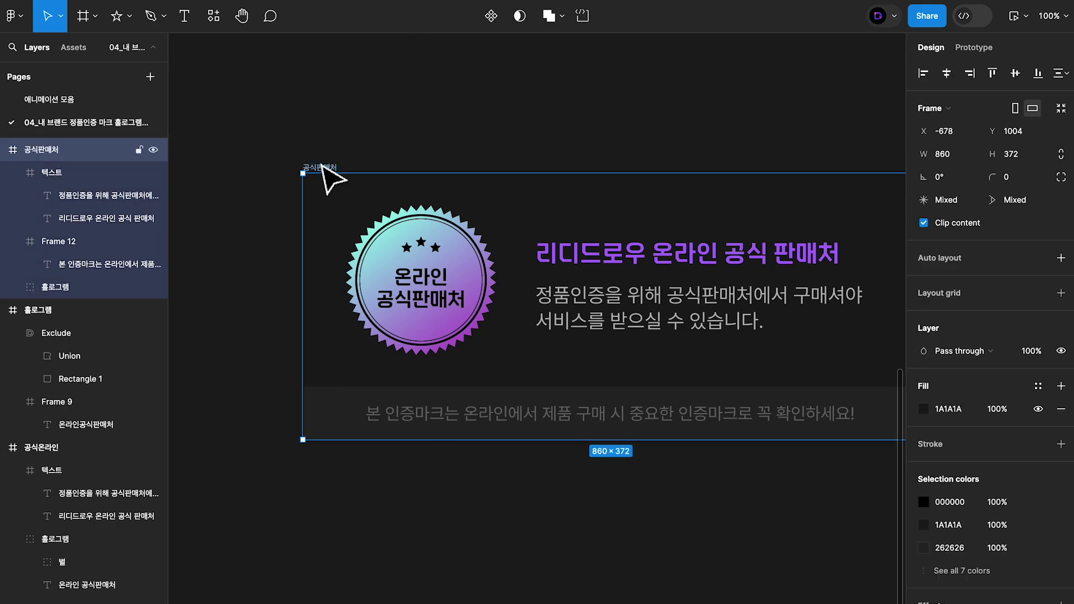
scroll(347, 160, "right", 3)
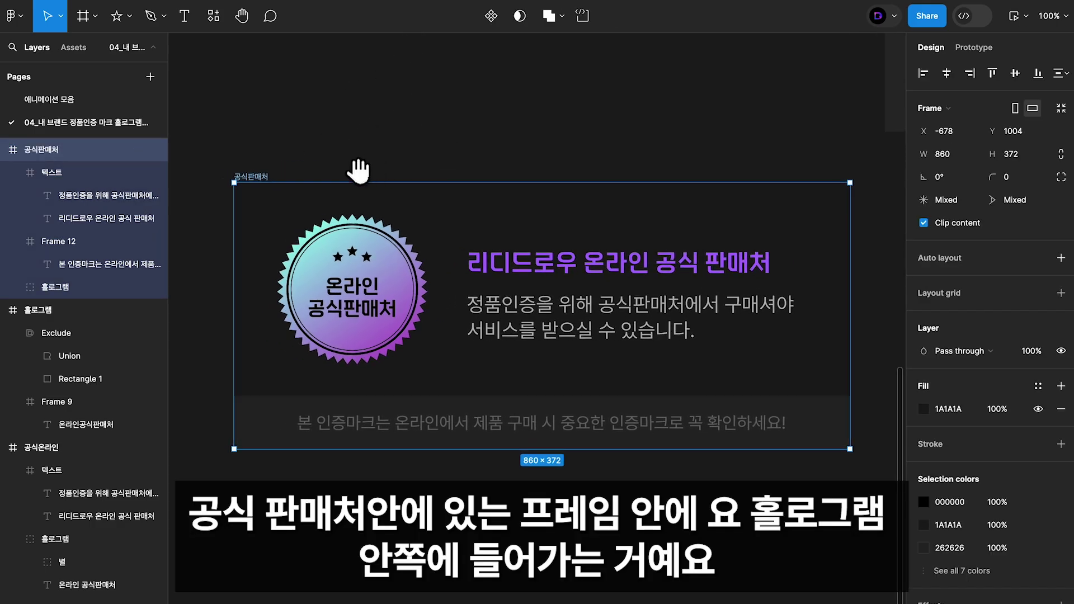
Collapse the 텍스트, 홀로그램 and Frame 12 layers inside the 공식판매처 frame.
left_click(13, 172)
left_click(37, 246)
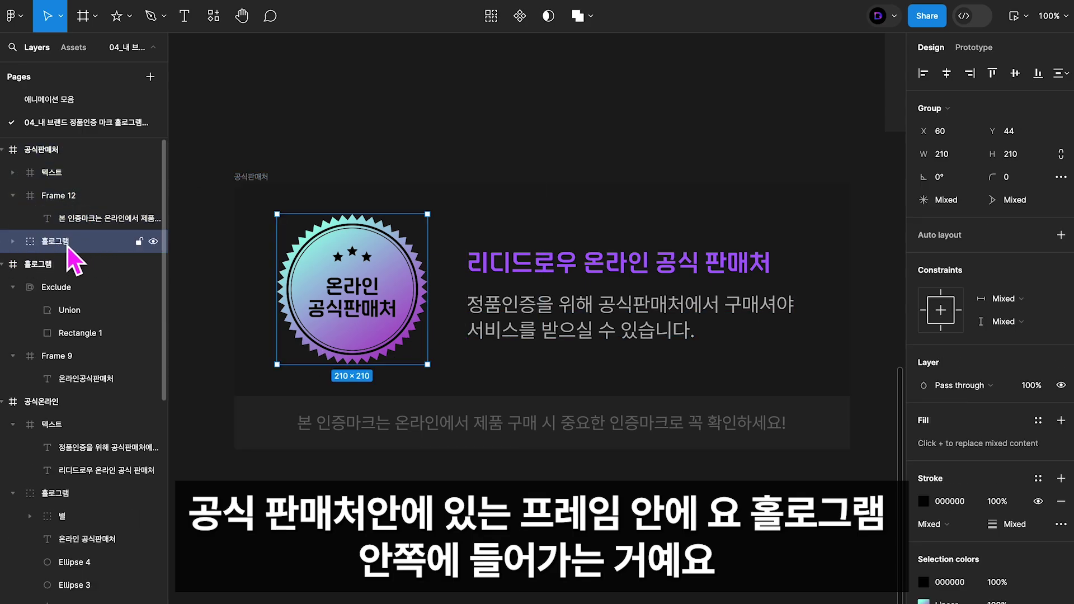
left_click(17, 197)
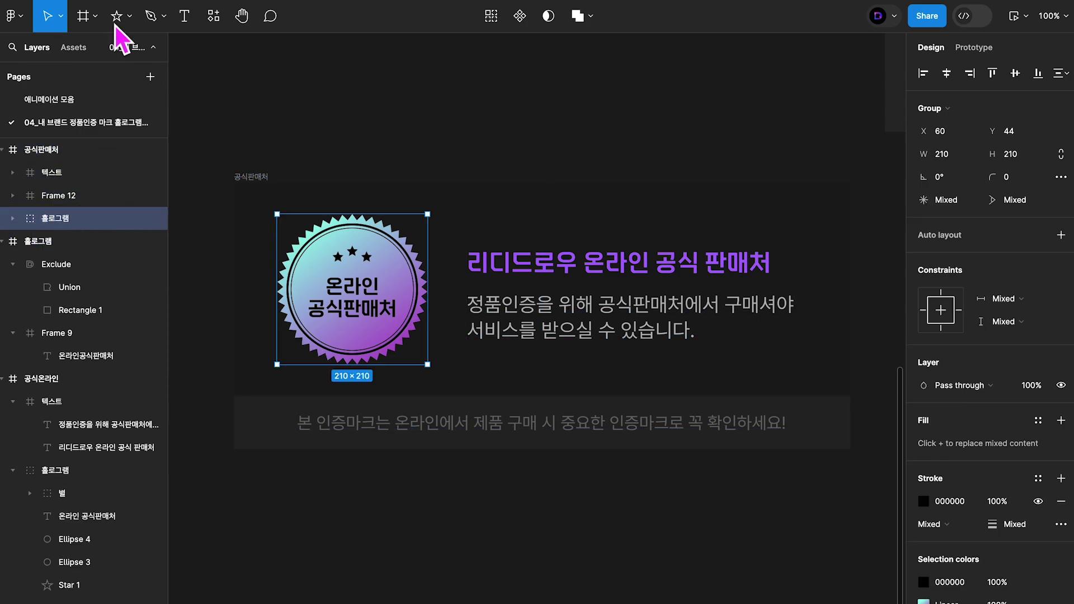
Draw a tall, narrow rectangle about 58 × 591 across the 공식판매처 box and fill it with white FFFFFF.
left_click(130, 17)
left_click(111, 47)
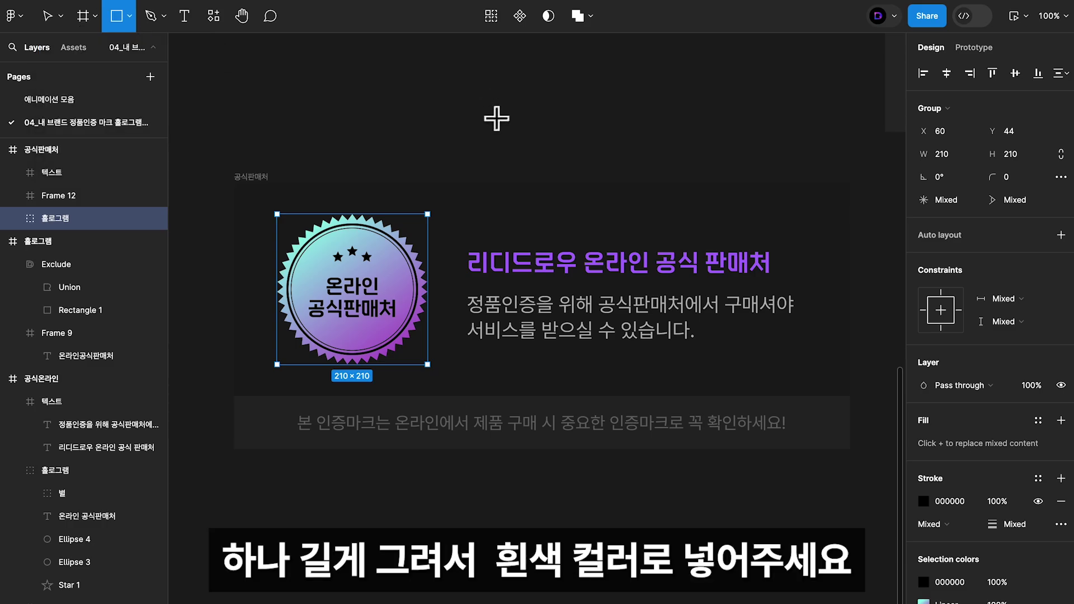
mouse_move(481, 112)
left_mouse_down()
mouse_move(522, 384)
mouse_move(522, 529)
left_mouse_up()
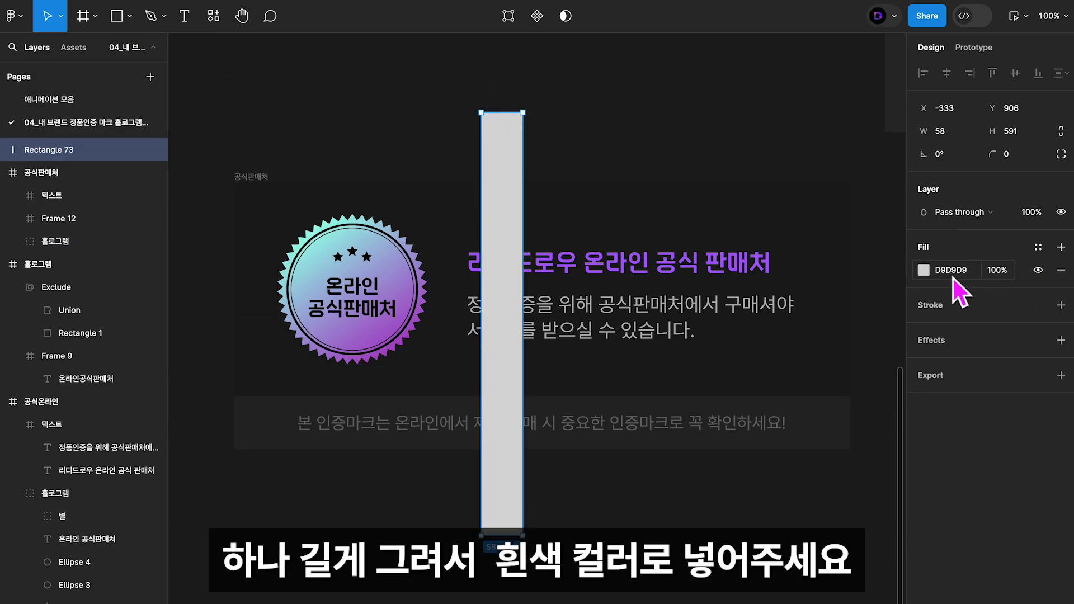
left_click(923, 270)
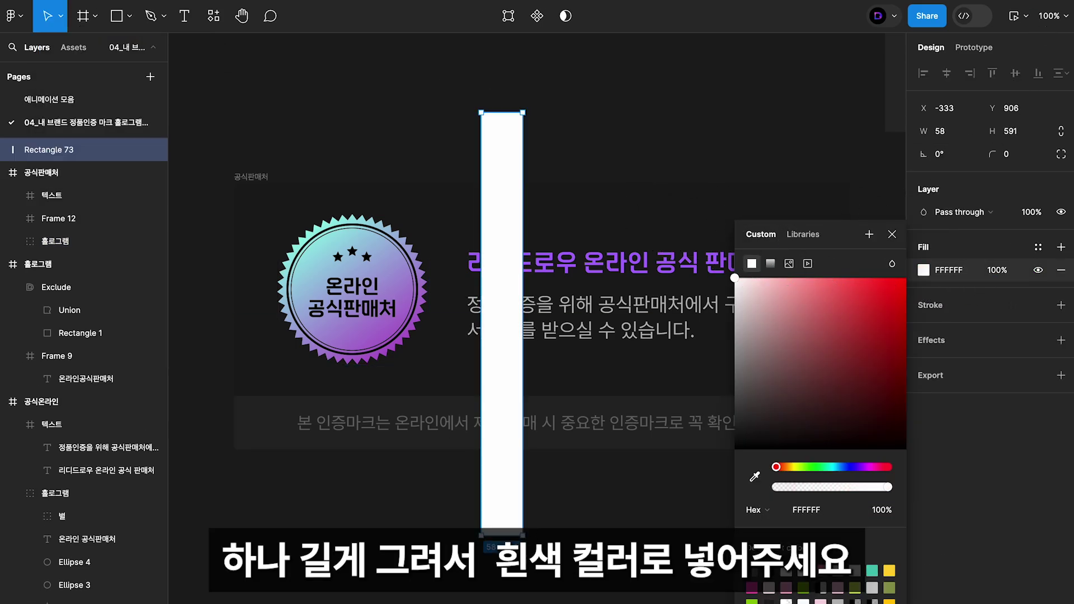
key("Escape")
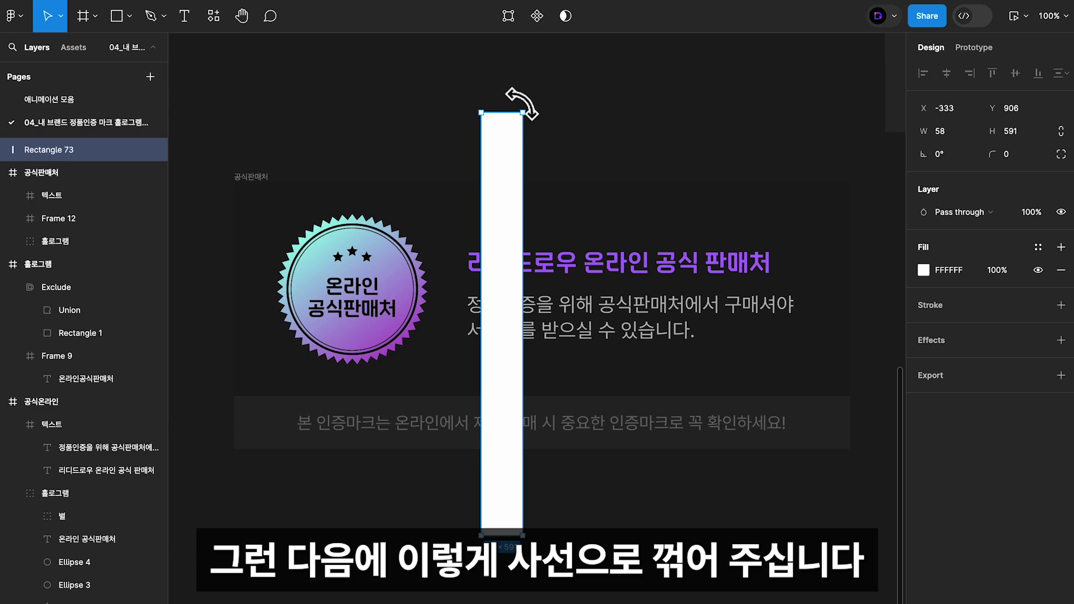
Rotate the white bar to about -41.81° and place it inside the 공식판매처 frame, diagonally before the badge at about X 257, Y -205.
left_click_drag(511, 101, 631, 206)
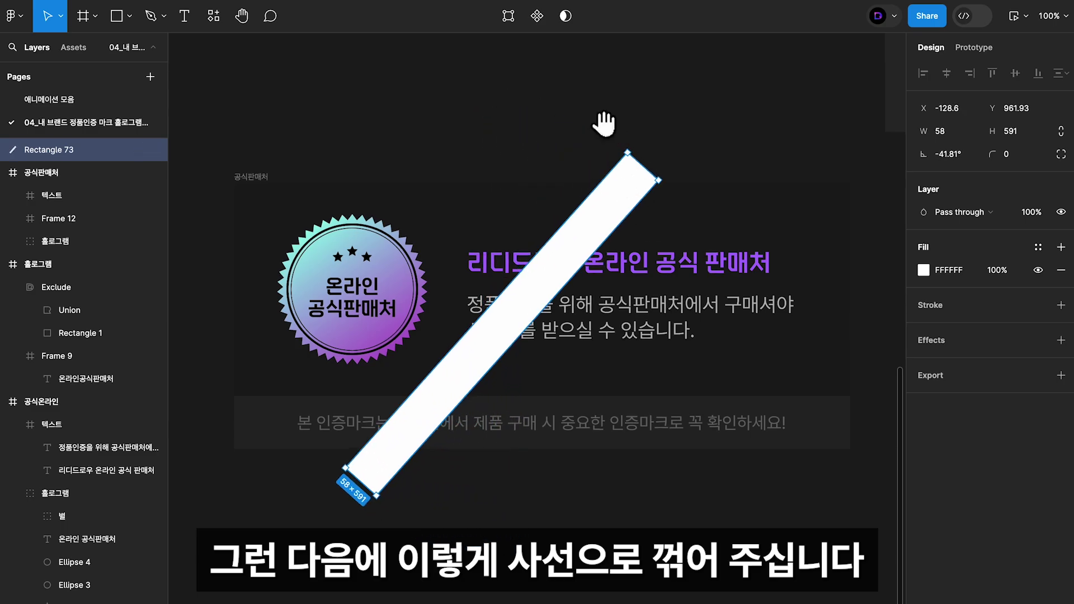
scroll(755, 263, "left", 5)
left_click_drag(755, 264, 719, 412)
scroll(376, 149, "down", 8)
left_click_drag(281, 81, 559, 263)
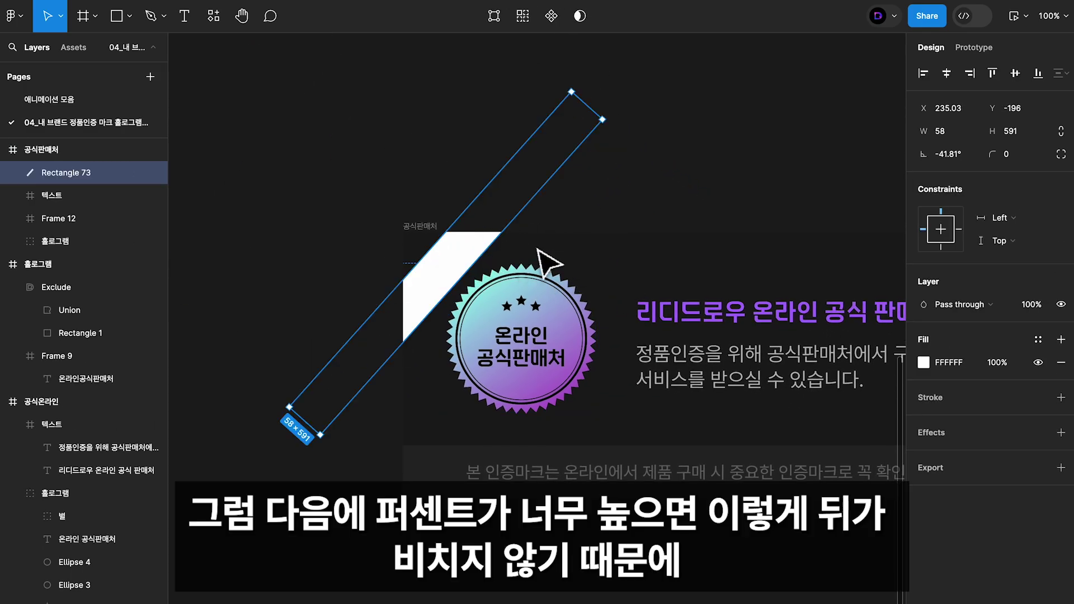
scroll(503, 251, "right", 2)
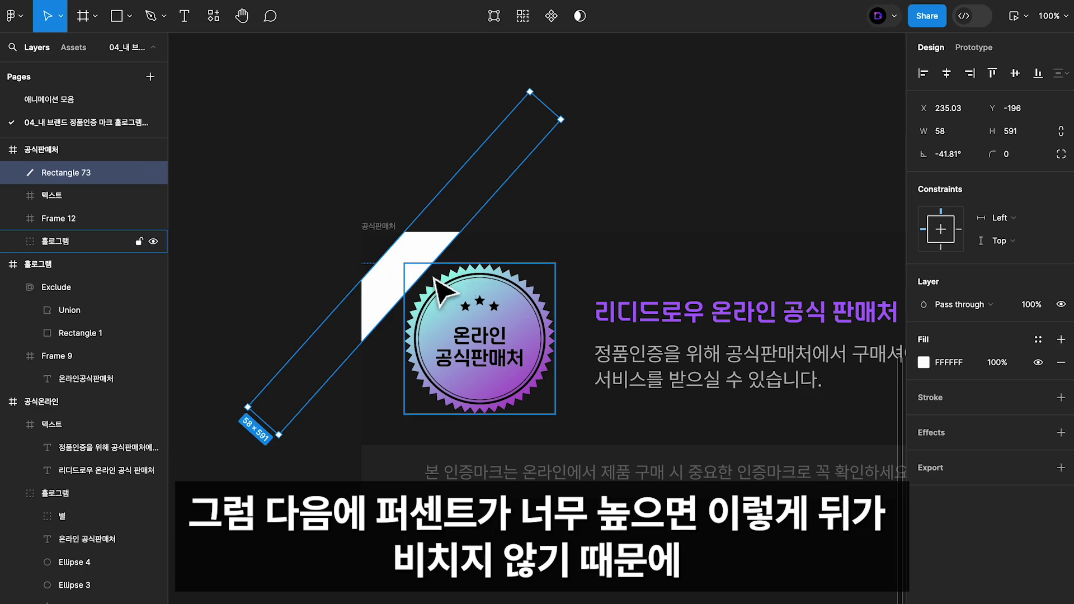
mouse_move(419, 274)
left_mouse_down()
mouse_move(530, 366)
mouse_move(405, 250)
mouse_move(414, 256)
left_mouse_up()
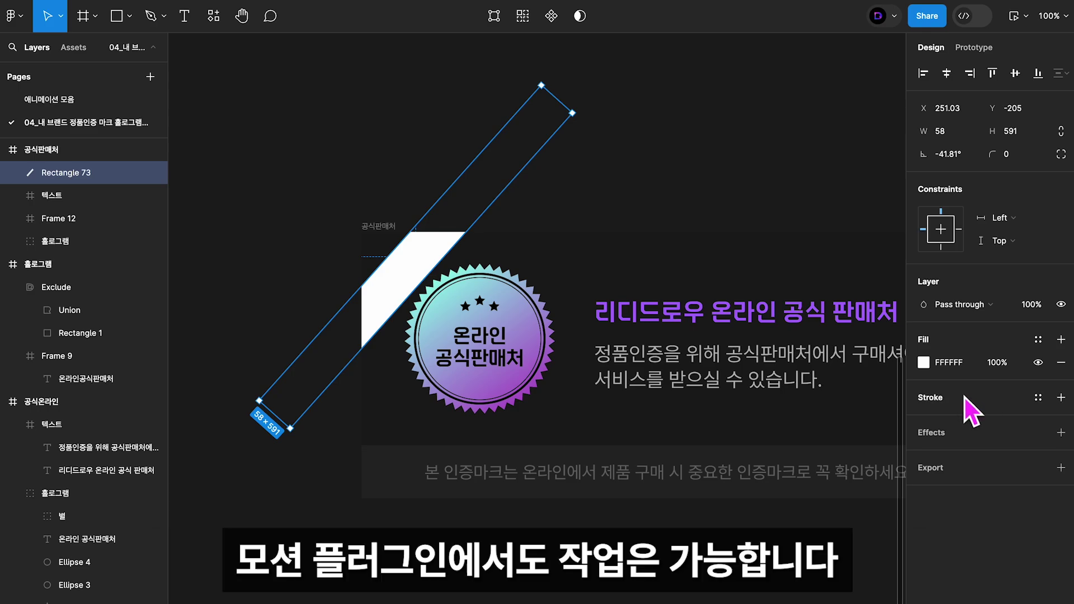
left_click_drag(402, 267, 405, 267)
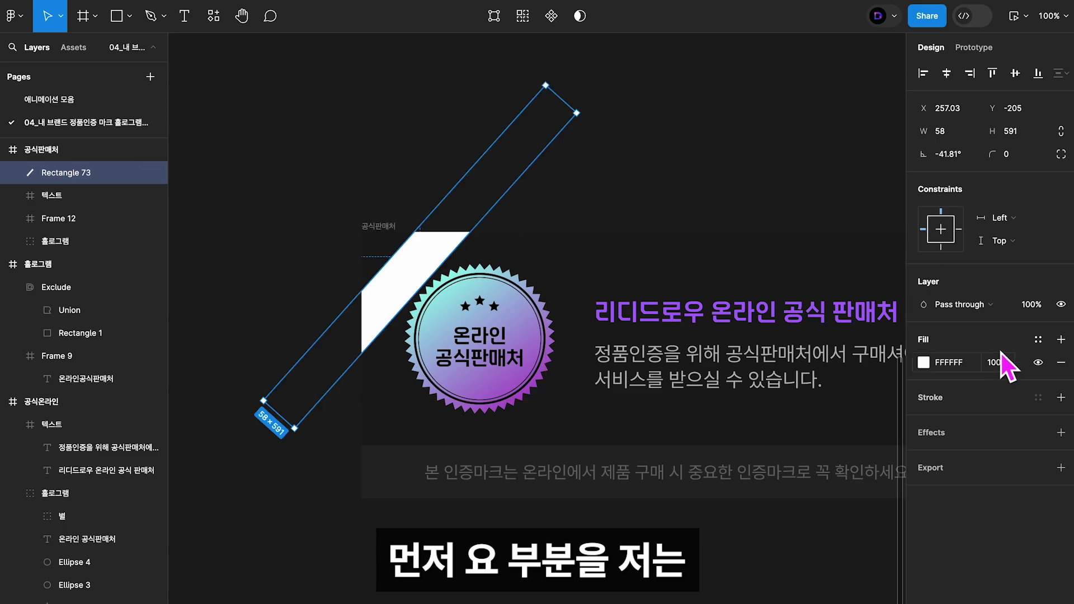
Add a Layer blur effect with a blur of 30 to the diagonal white bar.
left_click(1060, 432)
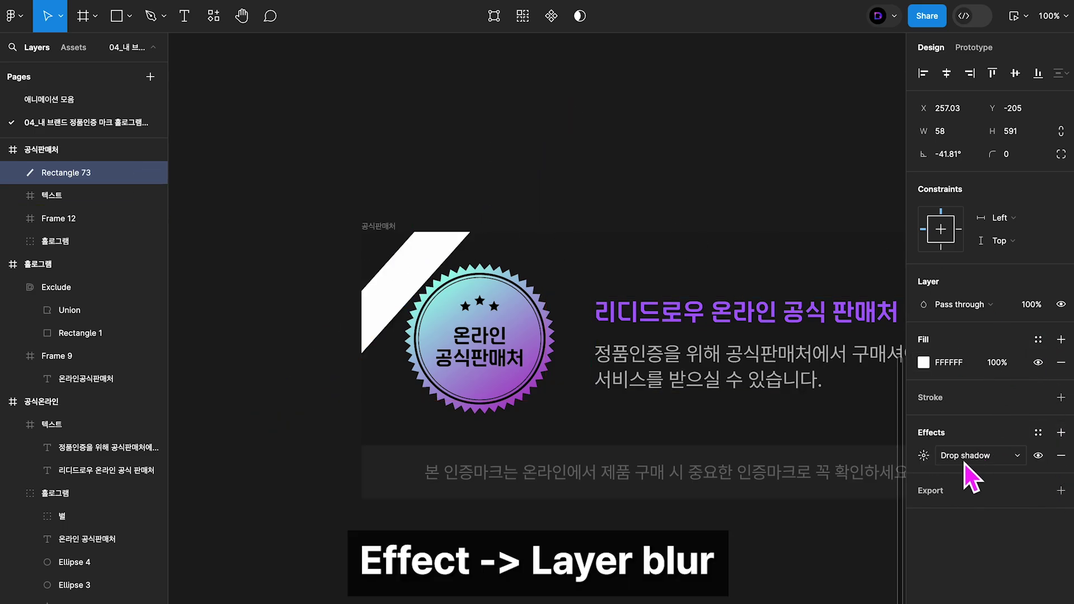
left_click(964, 457)
left_click(1007, 476)
left_click(924, 456)
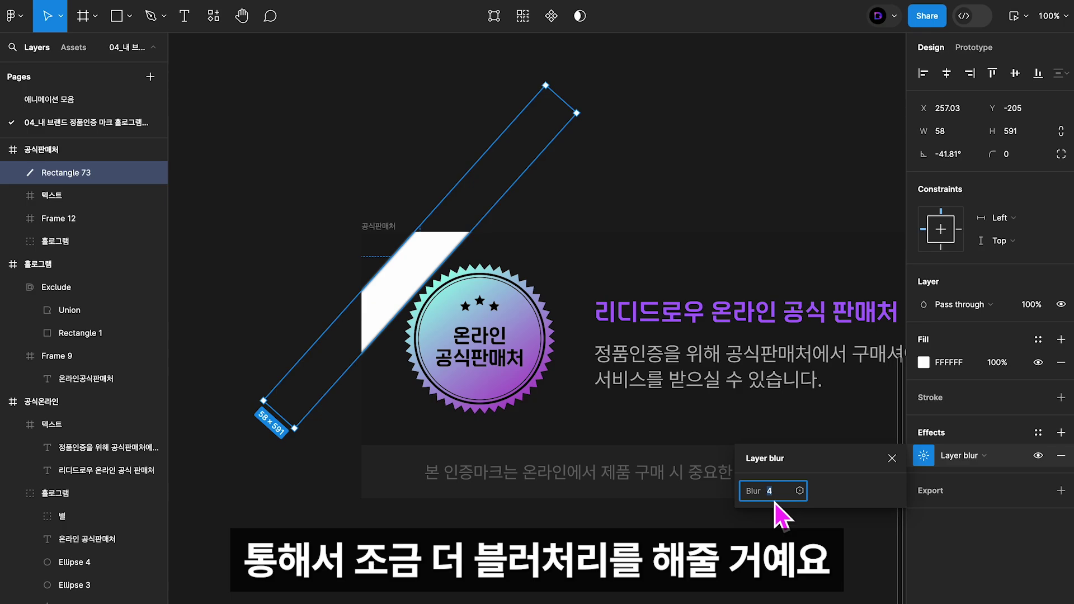
type("1")
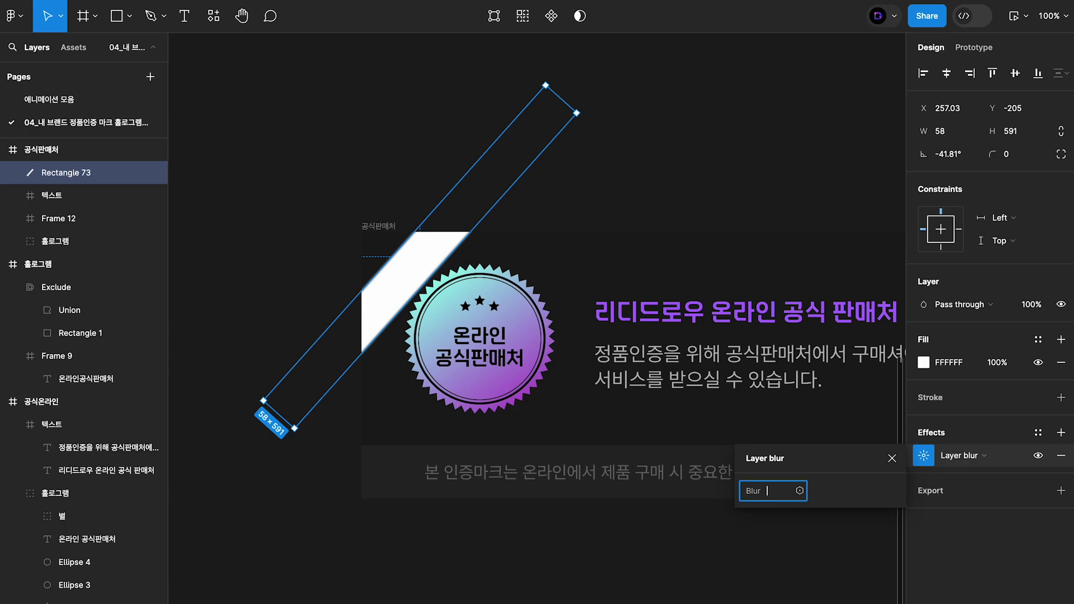
type("30")
key("Return")
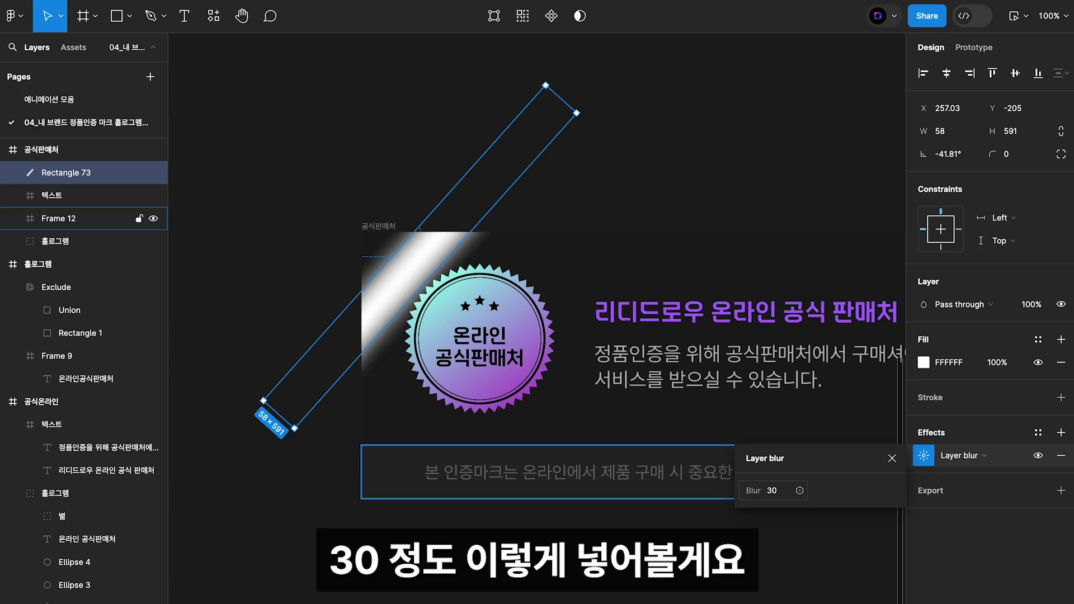
left_click(892, 459)
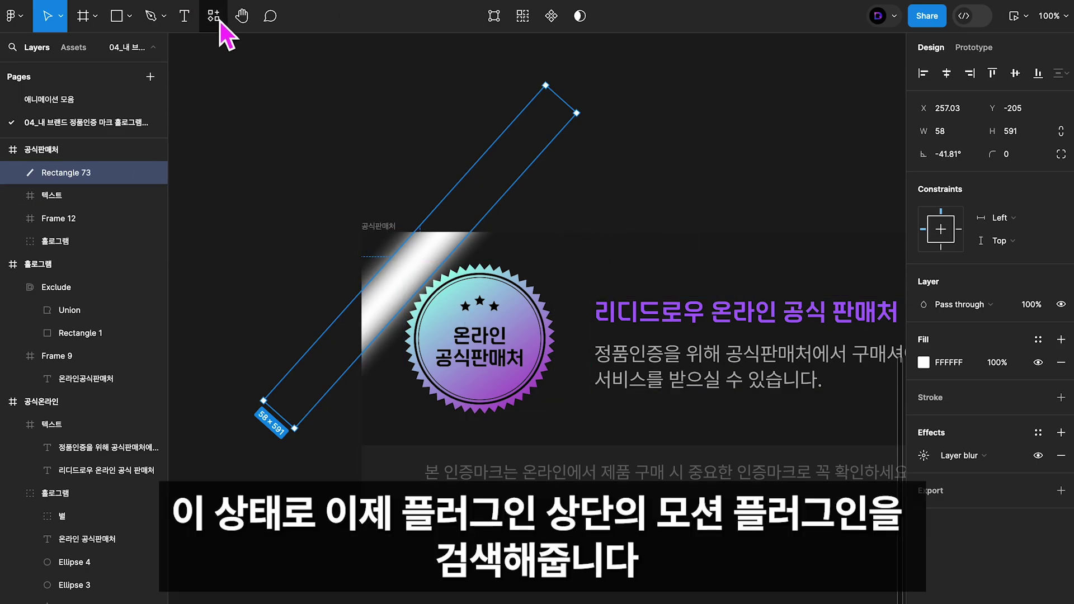
Open the Motion - UI and Games animation plugin for the white bar and move its window clear of the badge.
left_click(220, 21)
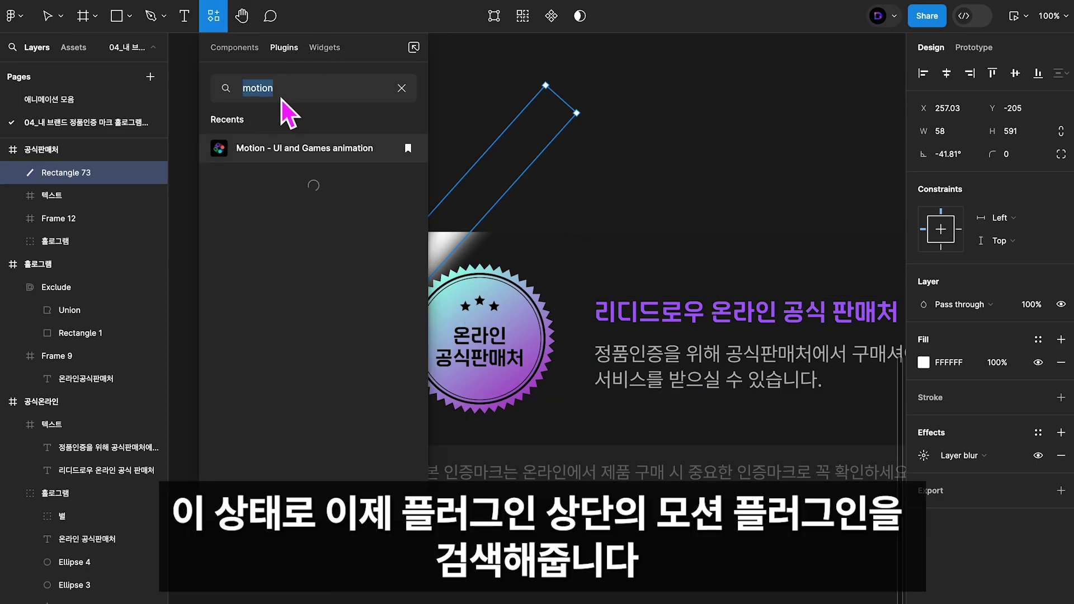
left_click(247, 148)
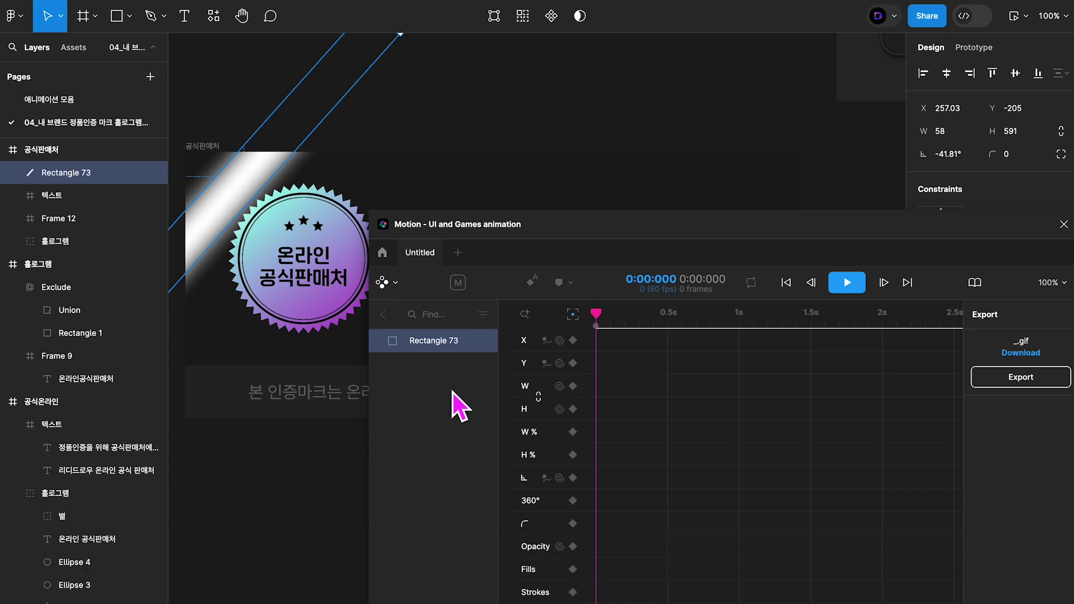
left_click_drag(566, 231, 575, 204)
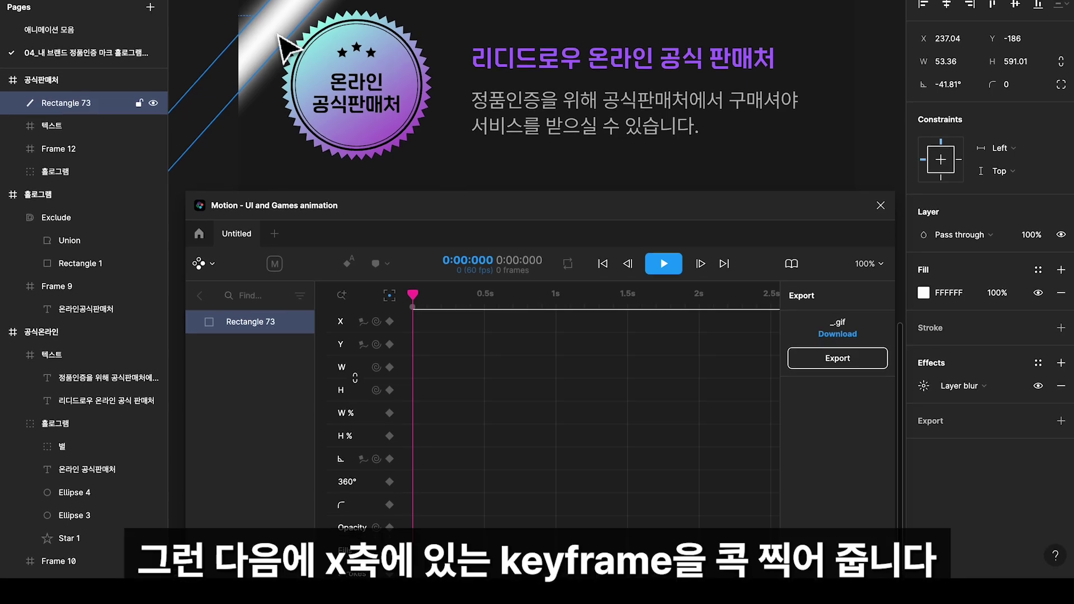
Add X, W and Opacity keyframes for the bar at 0s and set the opacity keyframe to 50%.
left_click(390, 321)
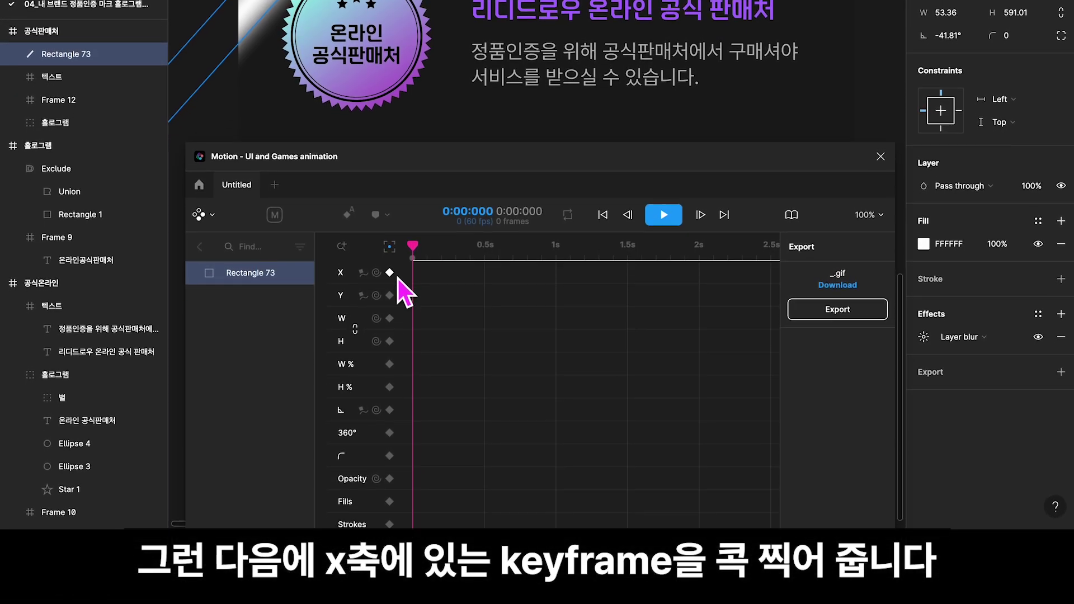
left_click(394, 275)
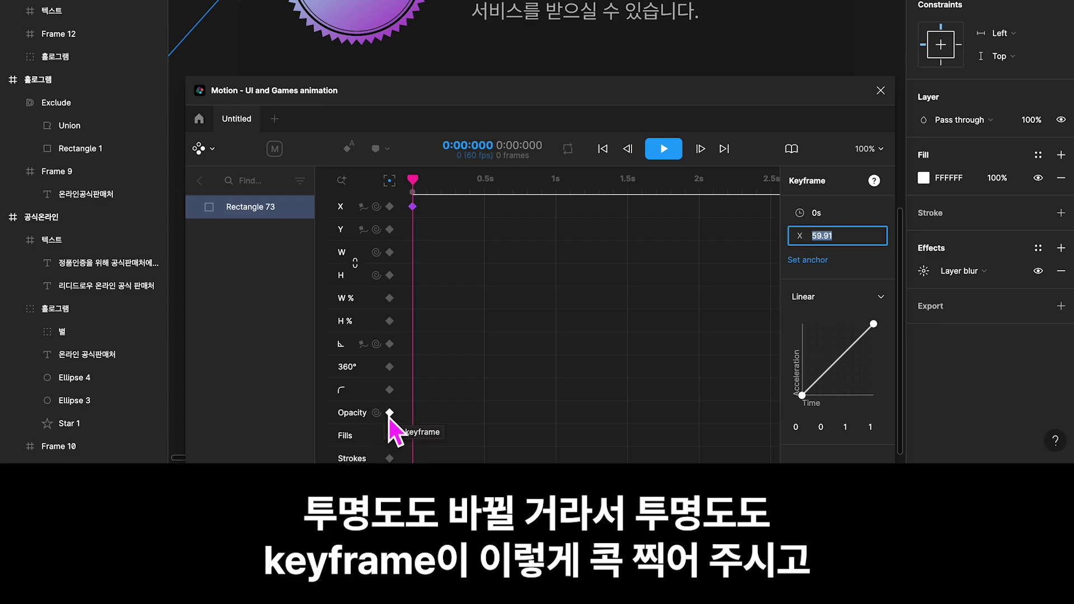
left_click(389, 416)
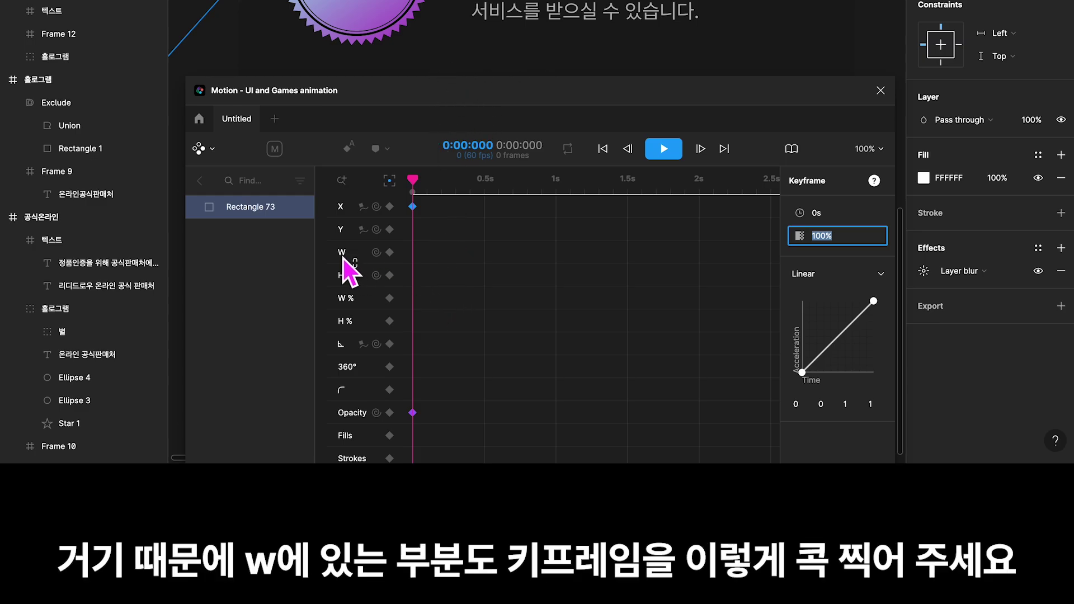
left_click(396, 260)
left_click(413, 413)
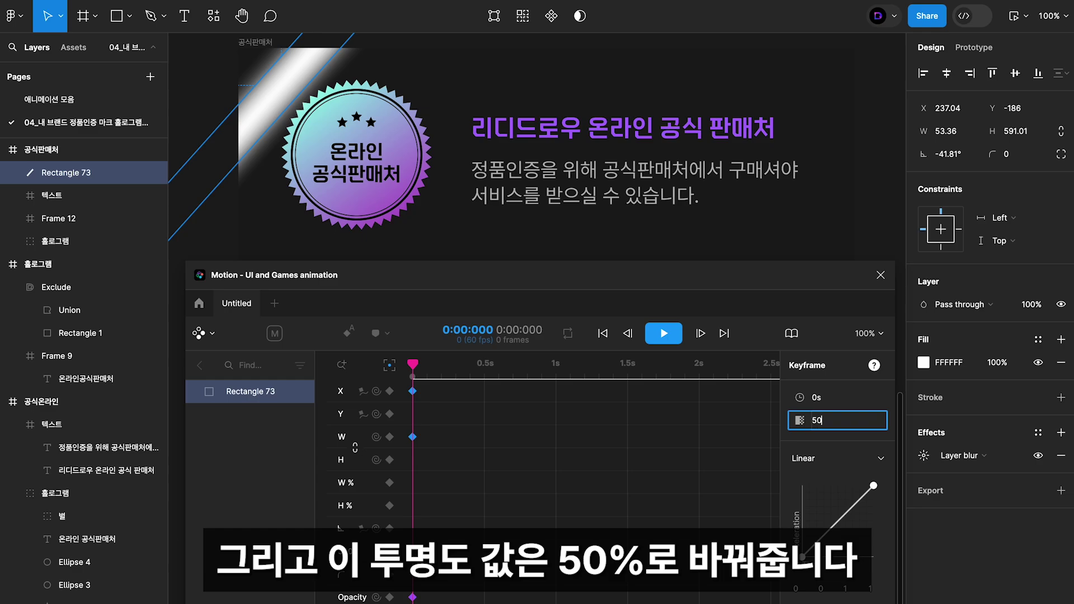
key("Return")
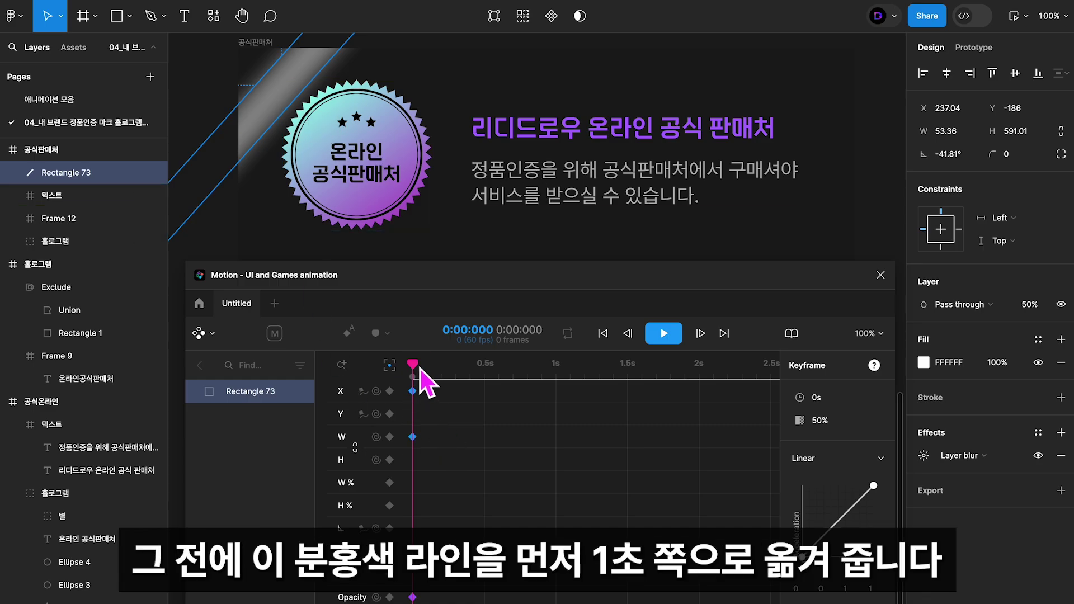
Set the playhead to 1s, move the bar horizontally past the badge to about X 582 and widen it to about 91.
left_click_drag(420, 368, 565, 403)
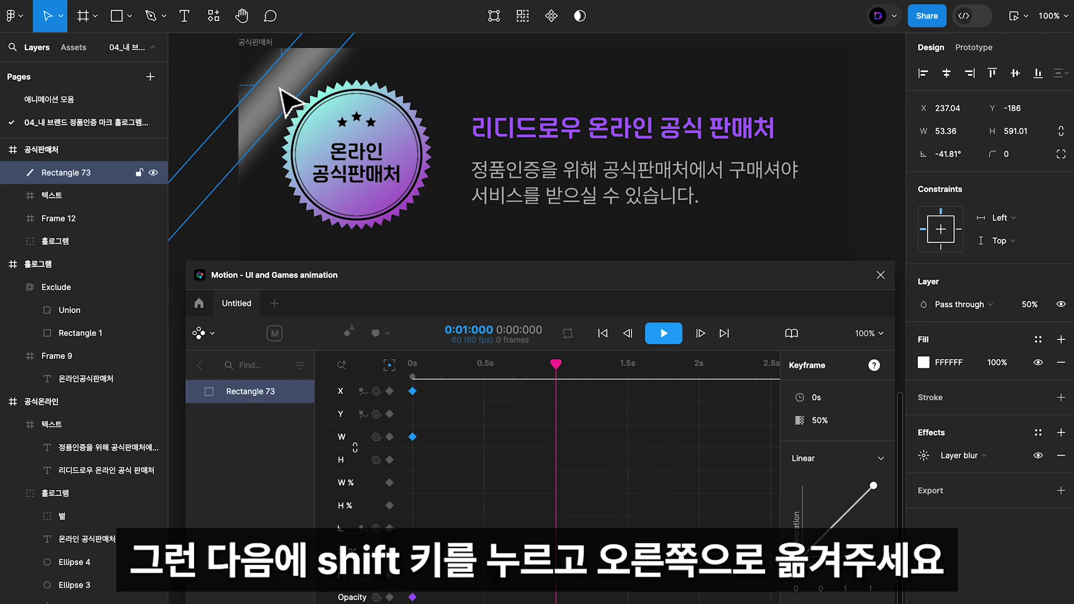
mouse_move(277, 83)
left_mouse_down()
mouse_move(345, 146)
mouse_move(420, 192)
mouse_move(522, 219)
left_mouse_up()
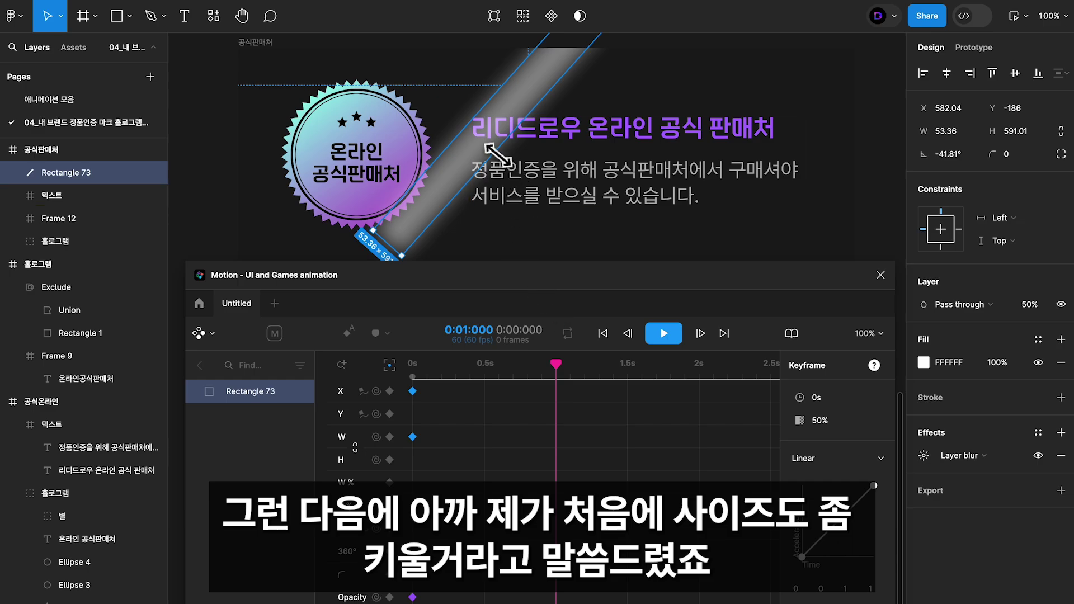
left_click_drag(494, 150, 517, 167)
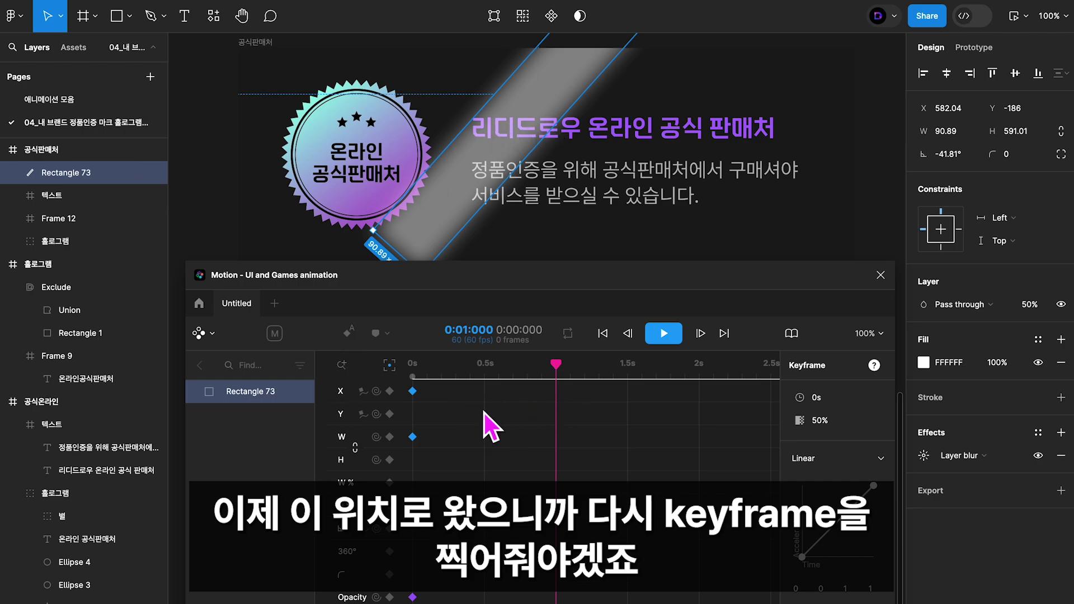
Add X, W and Opacity keyframes for the bar at 1s and set the opacity keyframe to 0%.
left_click(389, 391)
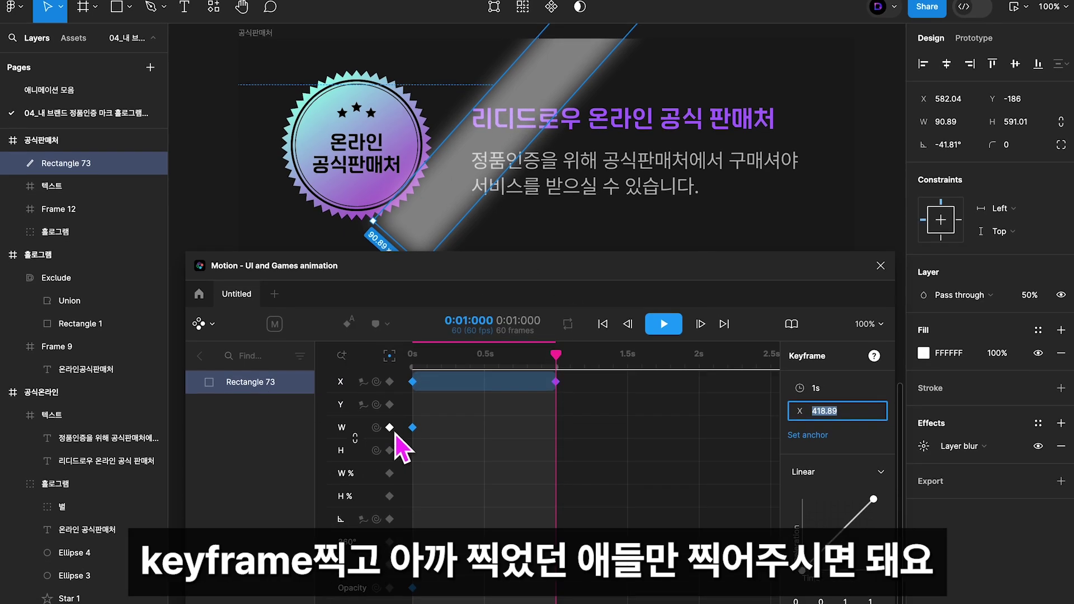
left_click(390, 427)
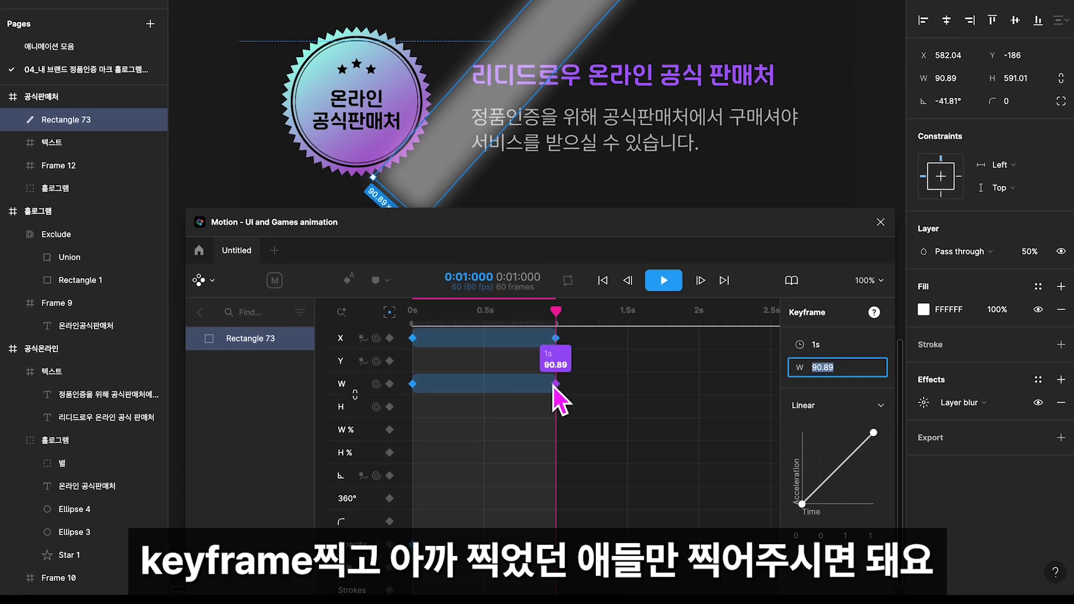
left_click(389, 543)
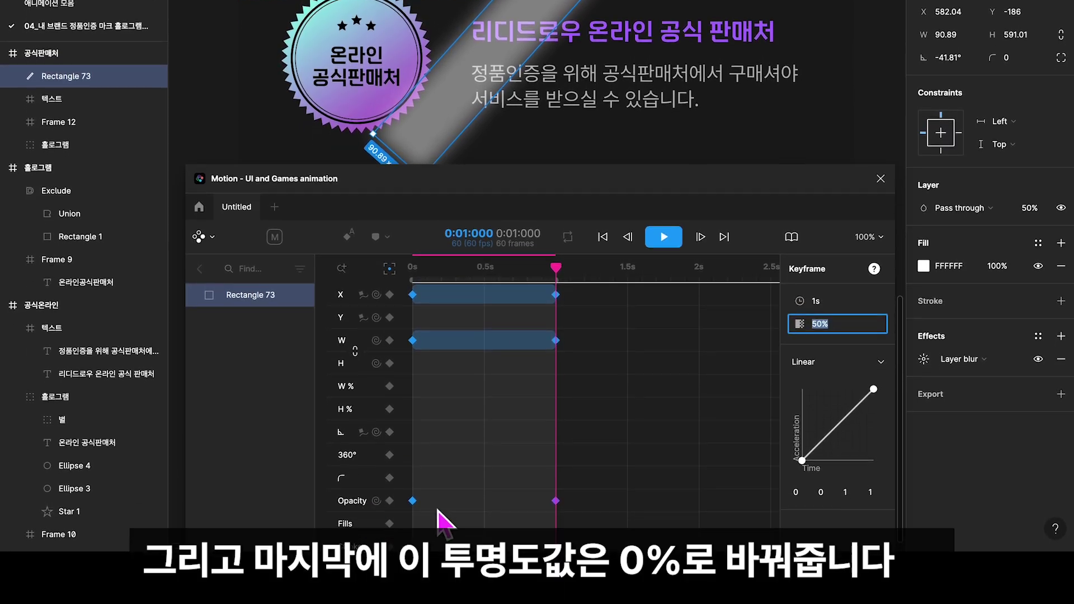
mouse_move(556, 501)
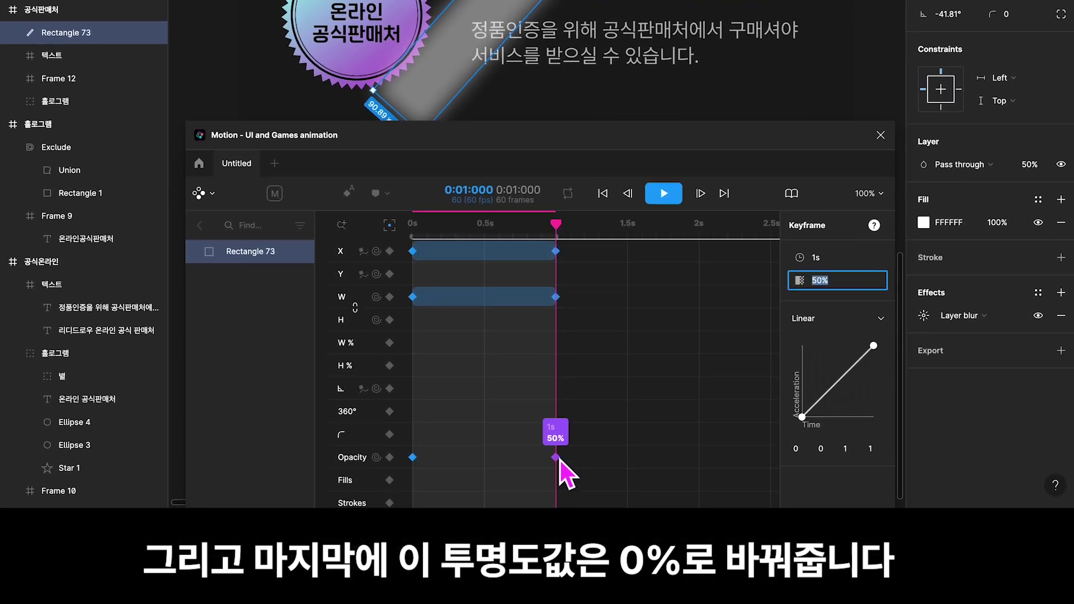
type("0")
key("Return")
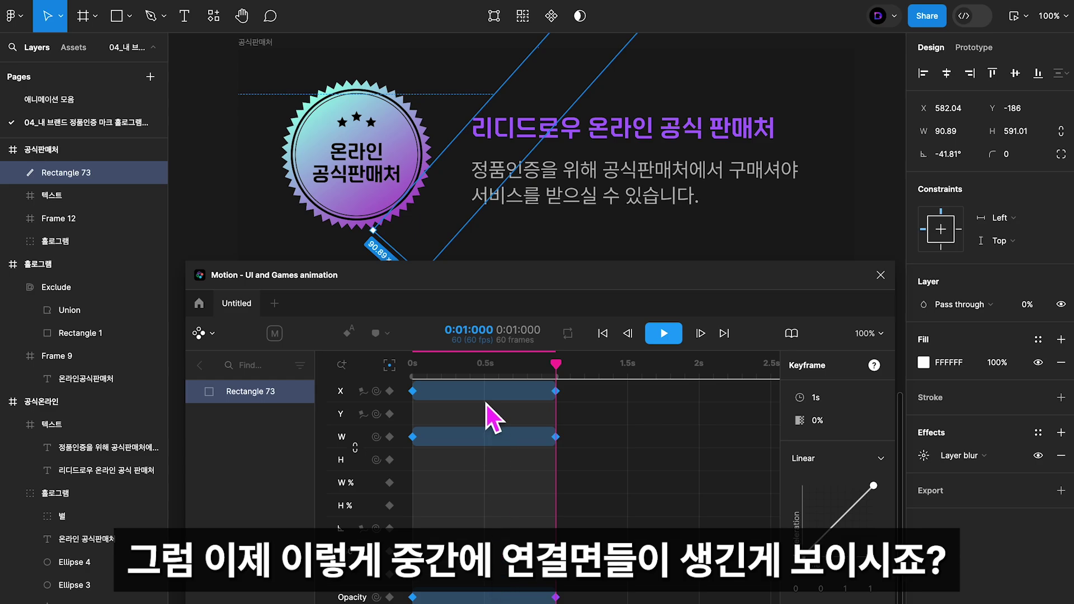
Play the animation to check how the light bar sweeps across the badge.
left_click(672, 336)
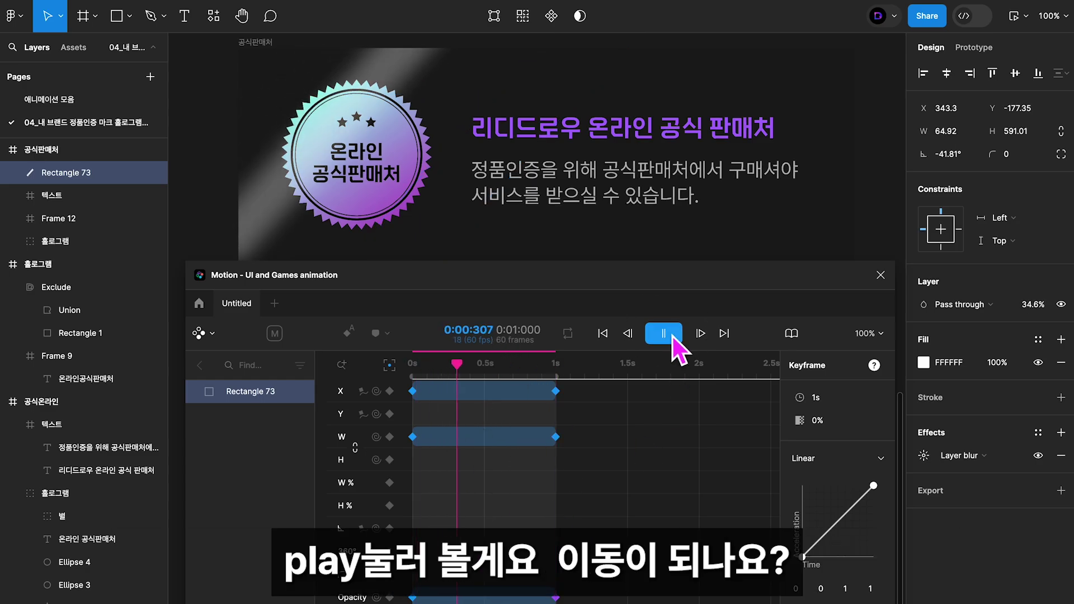
left_click(672, 336)
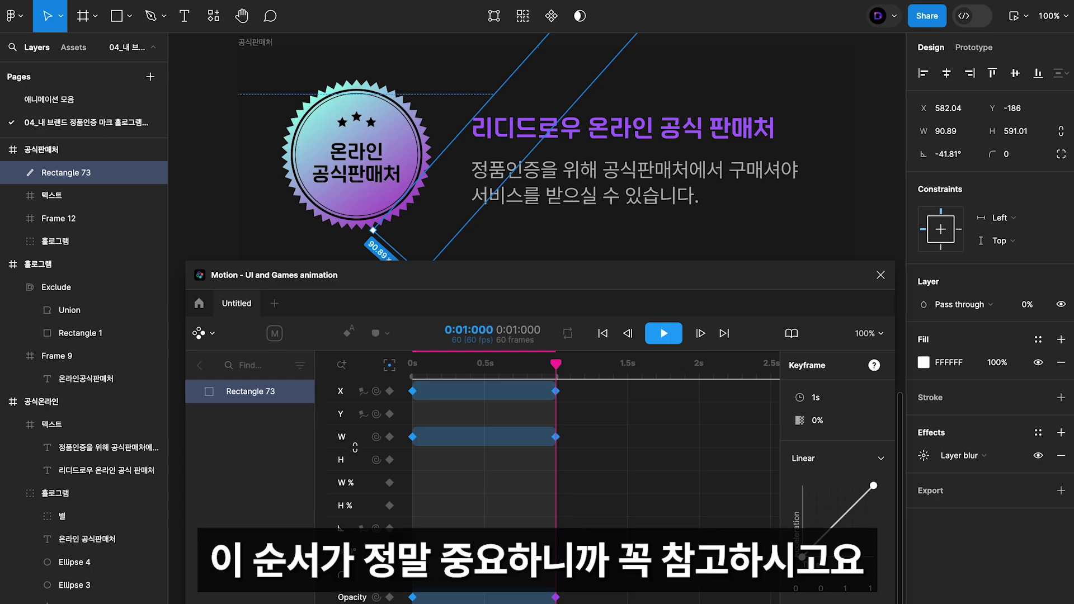
left_click(666, 336)
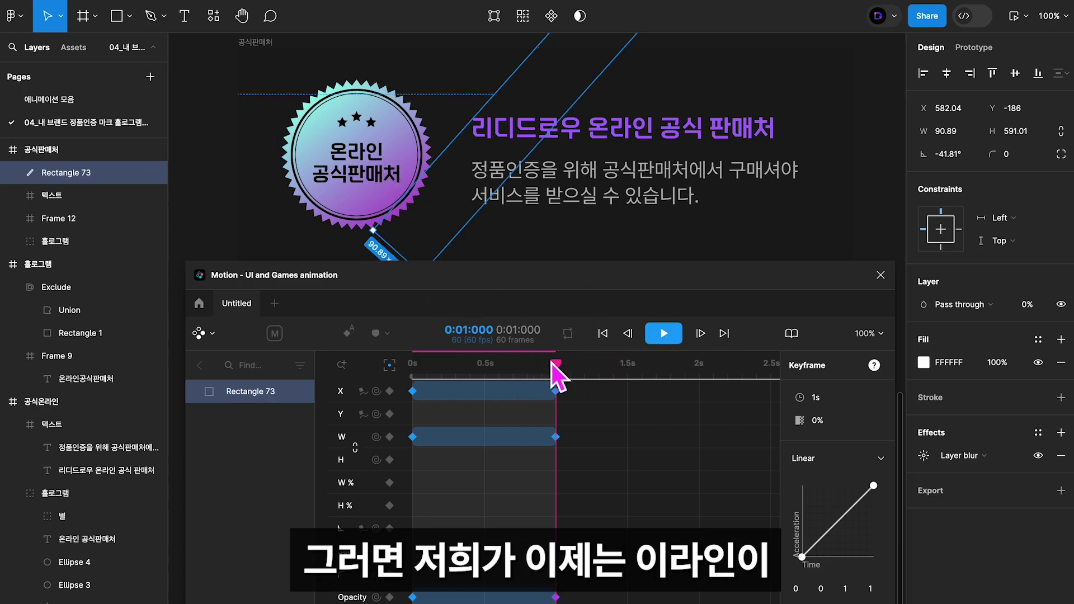
Return the animation playhead to 0s and close the Motion plugin.
left_click_drag(554, 367, 412, 365)
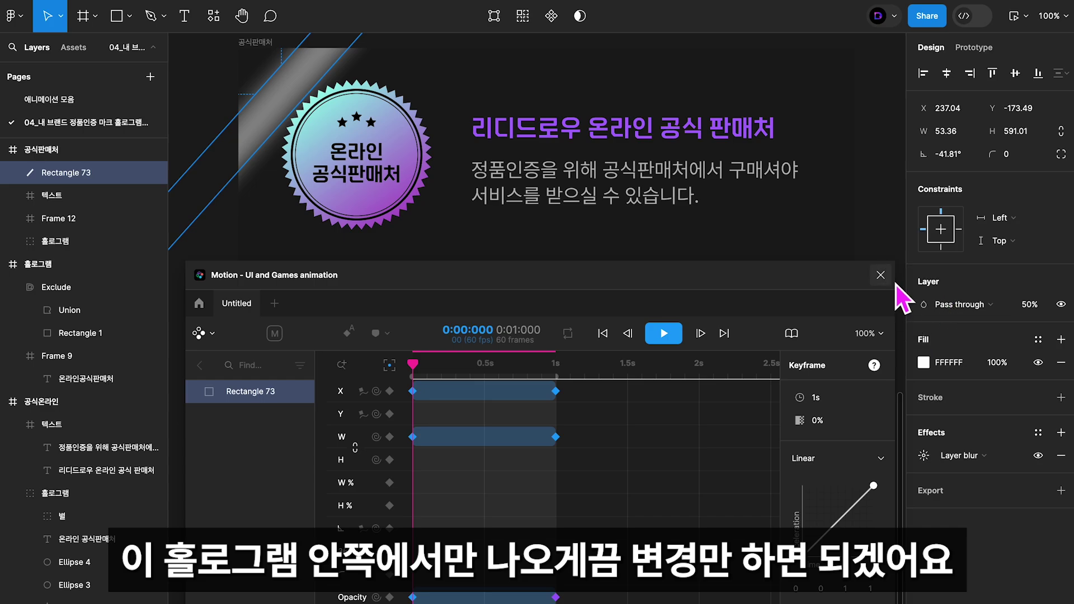
left_click(880, 274)
scroll(448, 230, "up", 1)
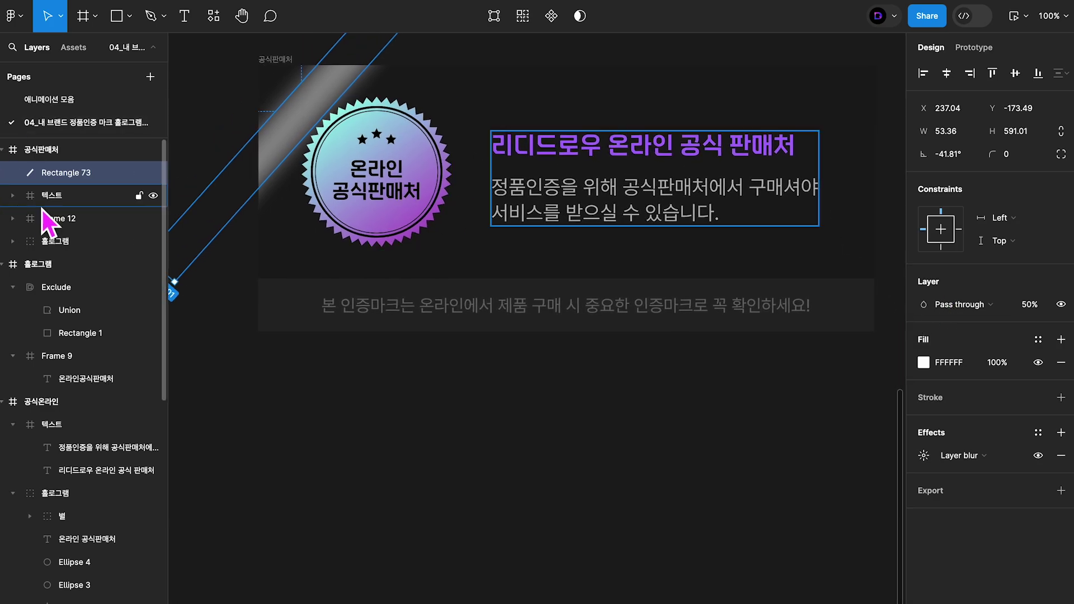
Duplicate the badge's Star 5 shape and place the copy outside the 홀로그램 group, directly beneath Rectangle 73 in the layer order.
left_click(13, 241)
left_click(64, 249)
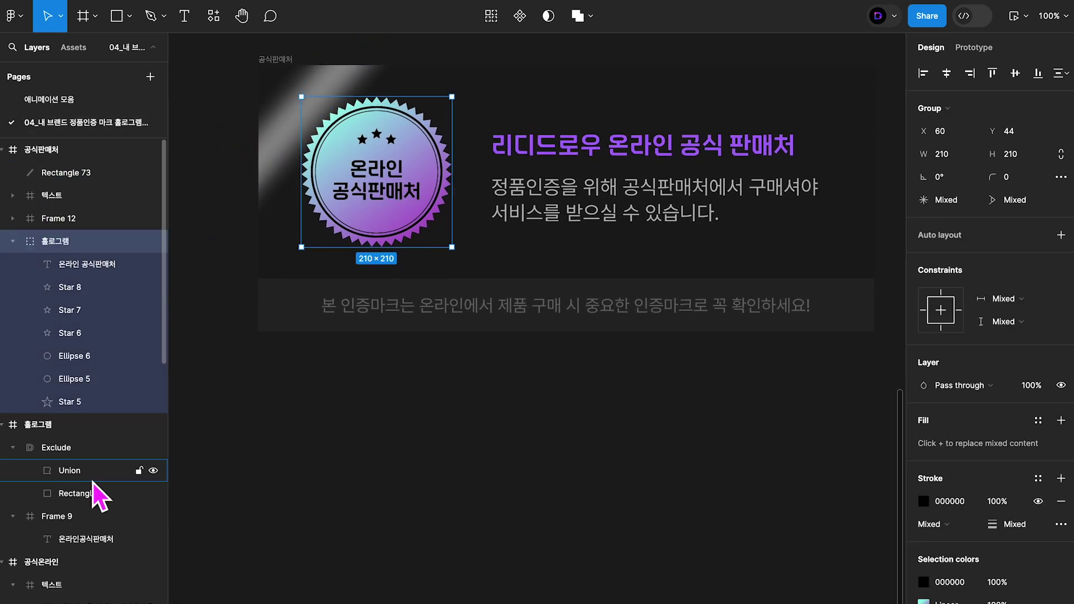
left_click(79, 378)
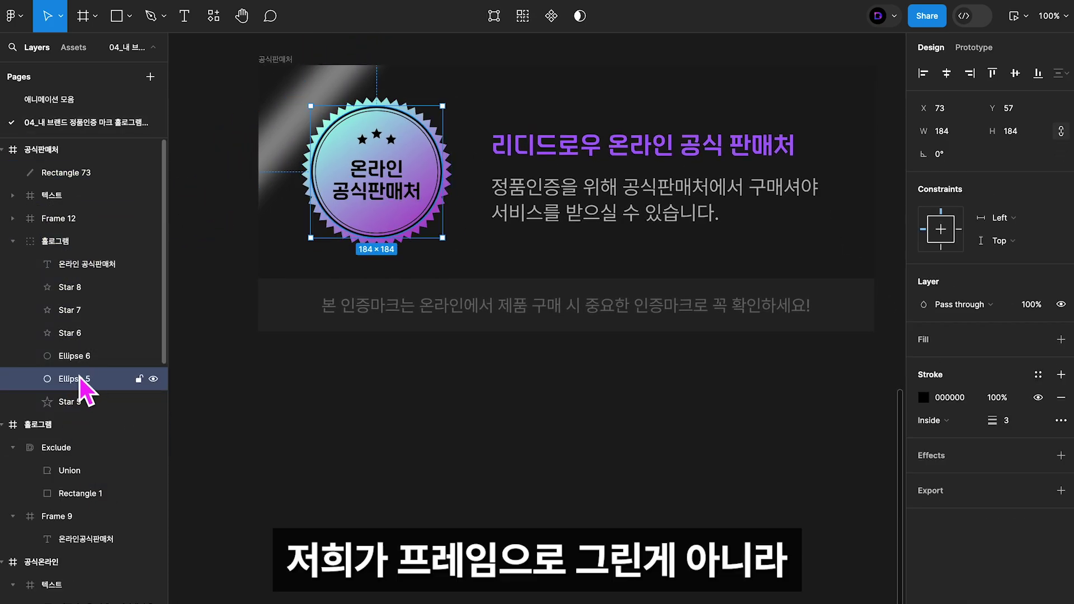
left_click(66, 403)
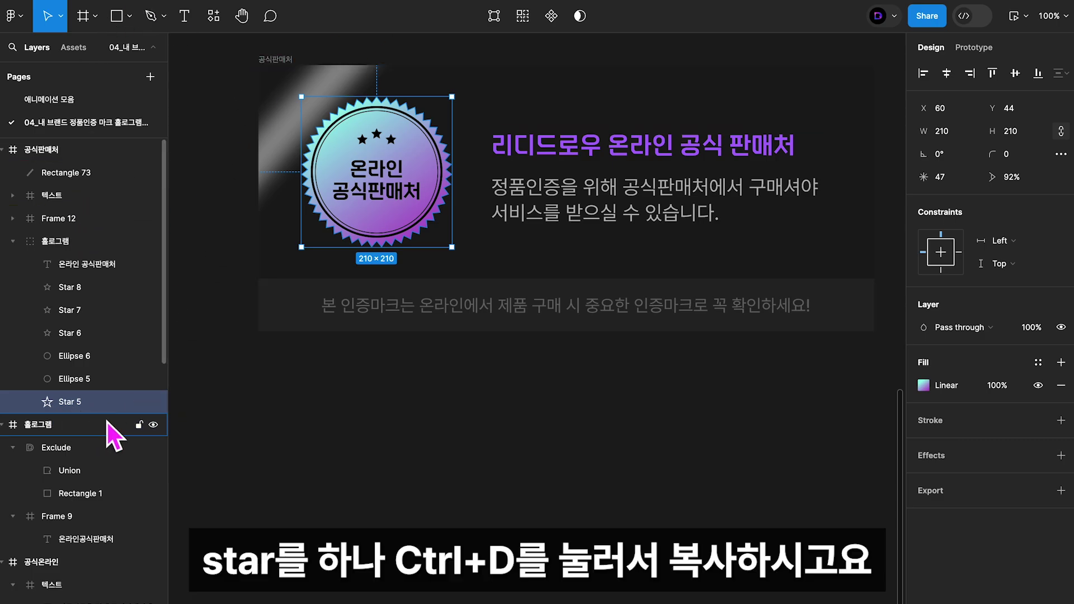
key("ctrl+d")
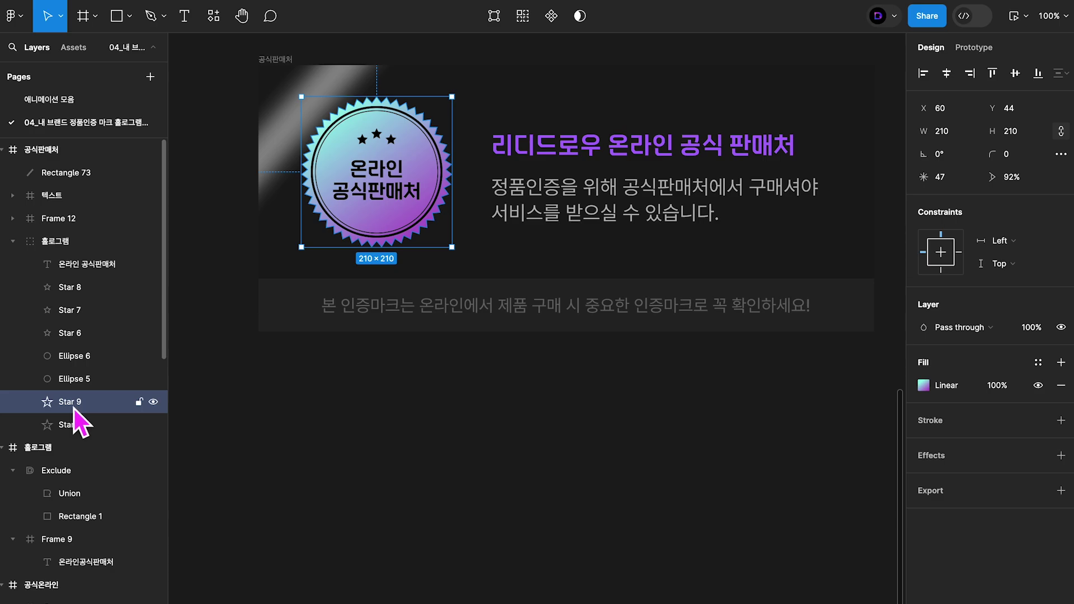
left_click_drag(75, 410, 81, 193)
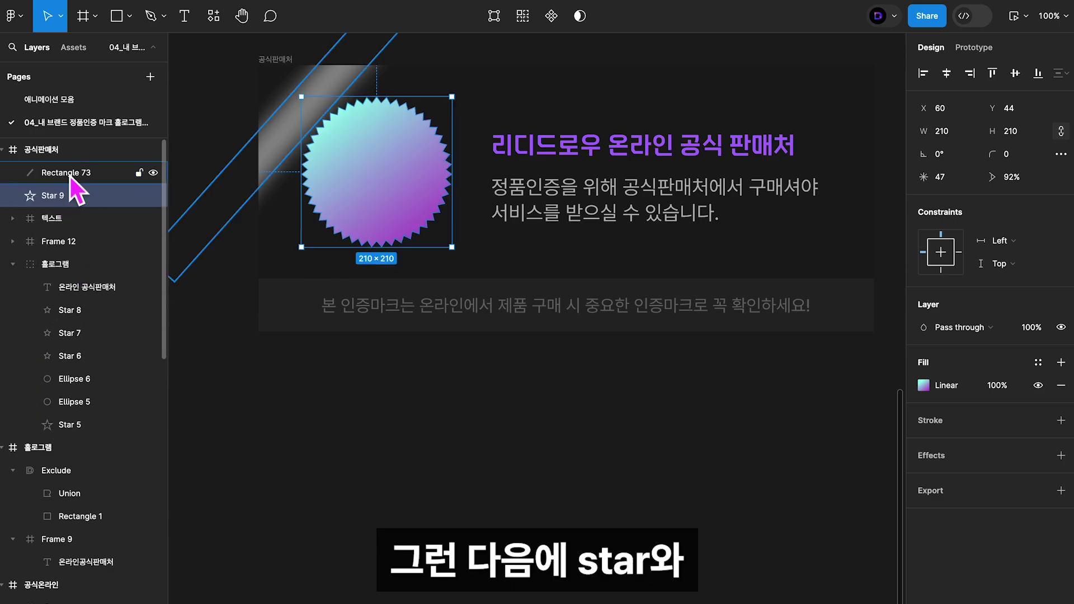
Use the duplicated star as a mask for Rectangle 73 so the light bar shows only inside the badge.
left_click(68, 173, "shift")
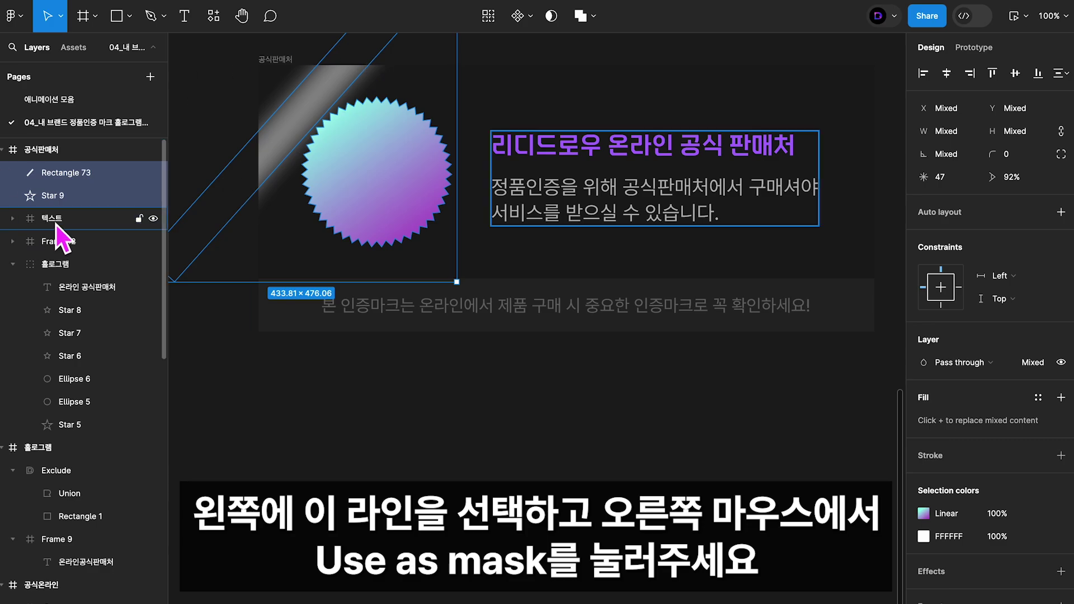
right_click(68, 174)
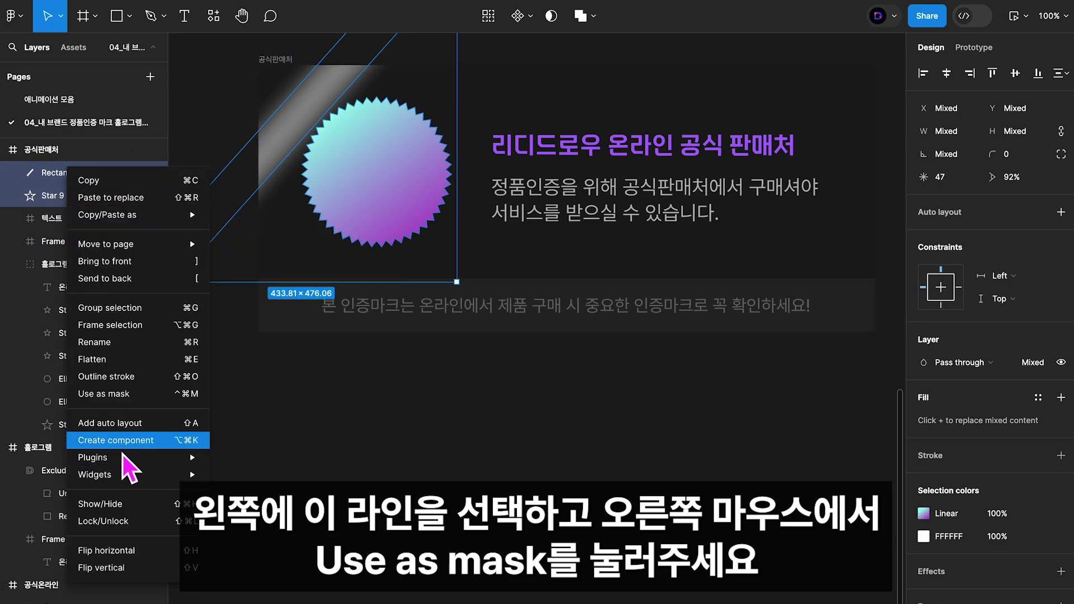
left_click(111, 394)
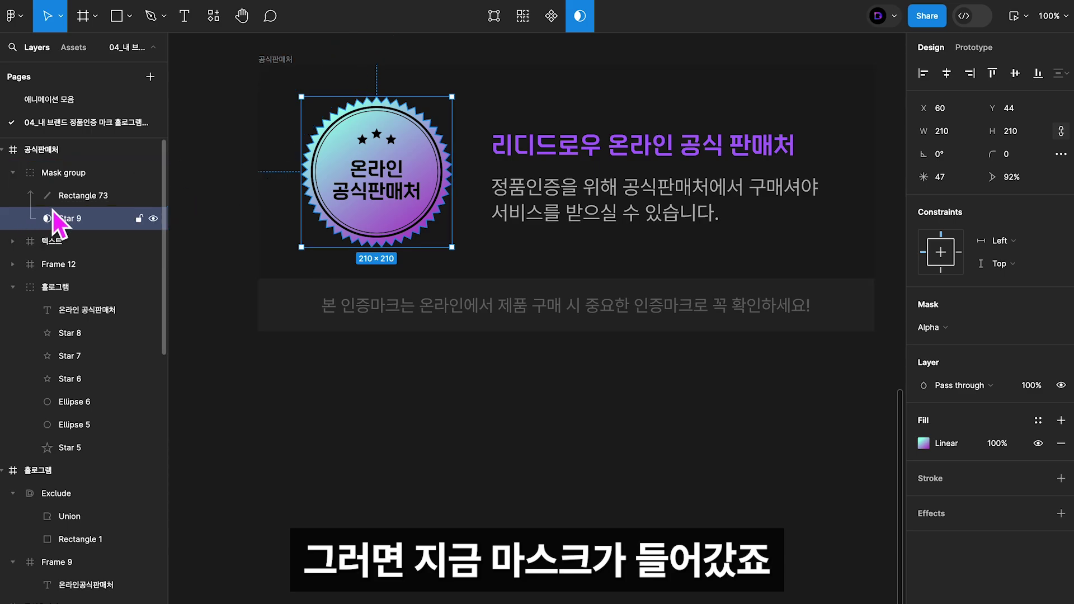
left_click(62, 173)
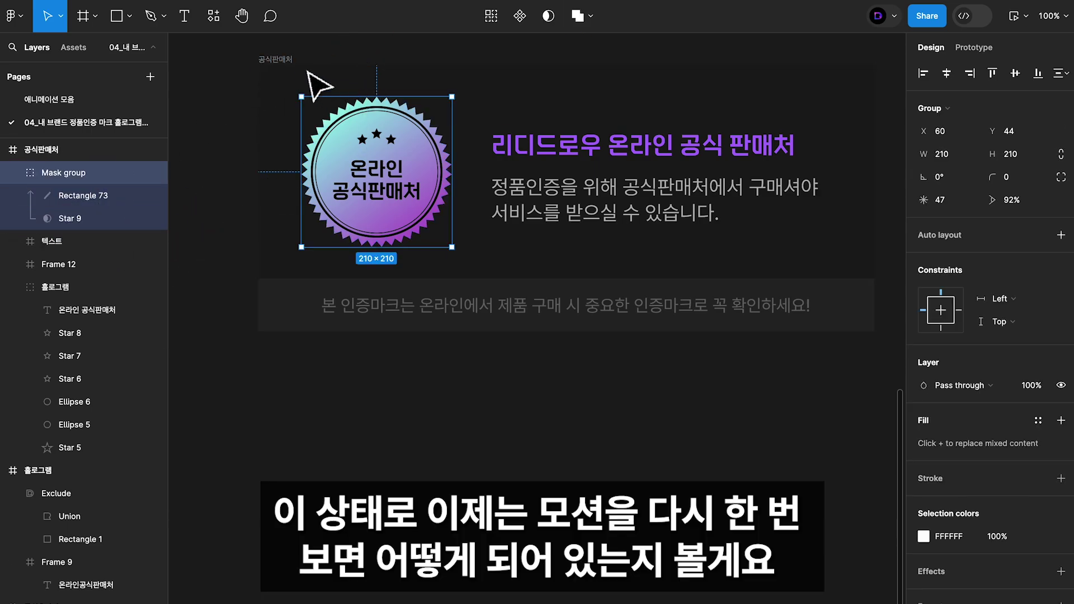
Reopen the Motion plugin for Rectangle 73 and play the animation to check the masked light bar over the badge.
left_click(84, 193)
key("ctrl+alt+p")
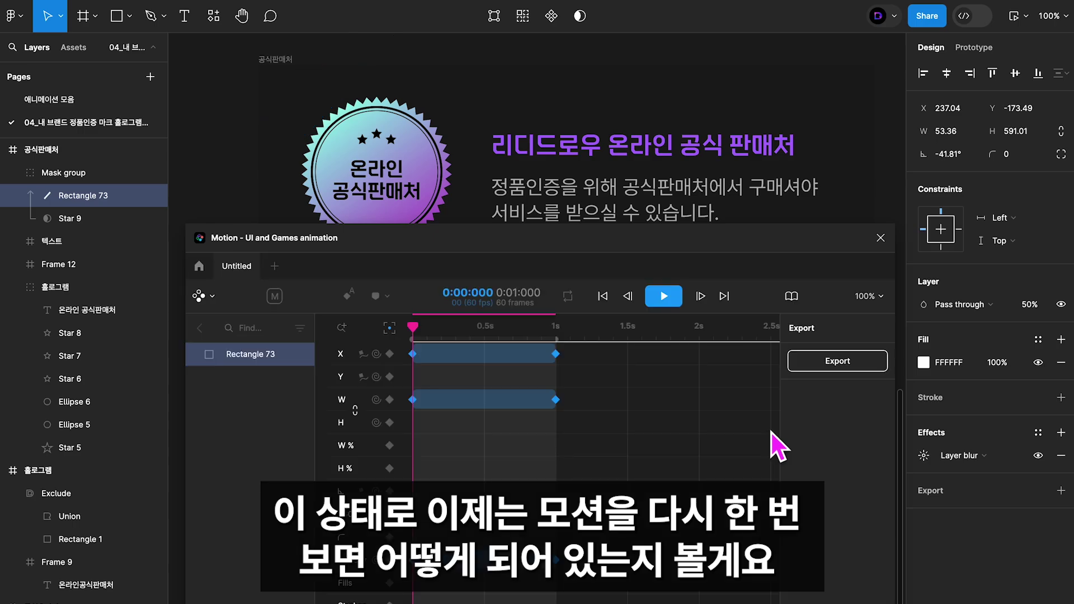
left_click(673, 300)
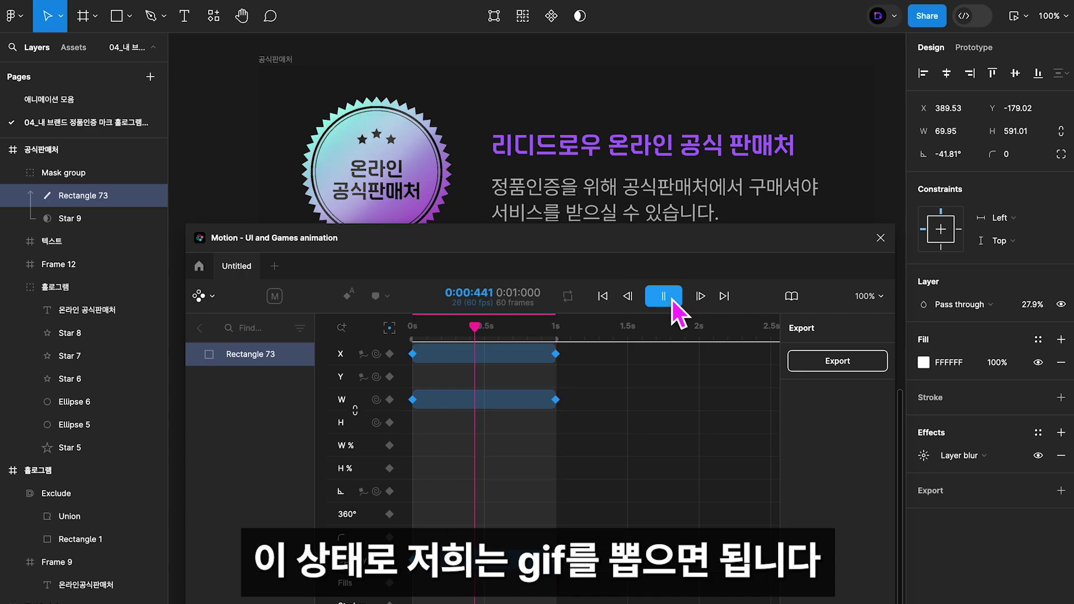
left_click(664, 295)
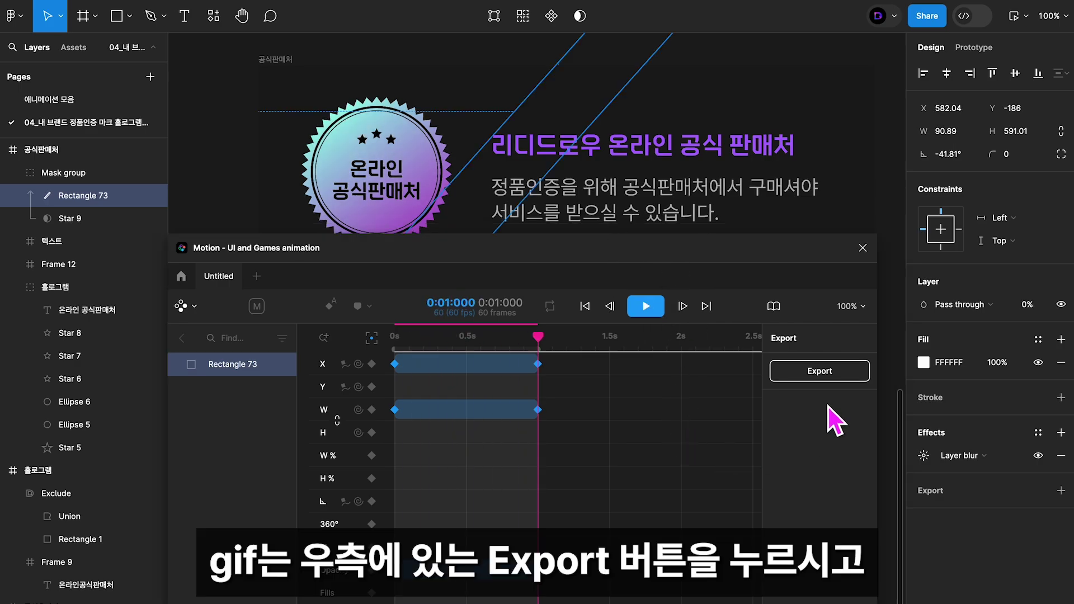
Set up a GIF export of the animation in Motion with looping set to Repeat.
left_click(839, 372)
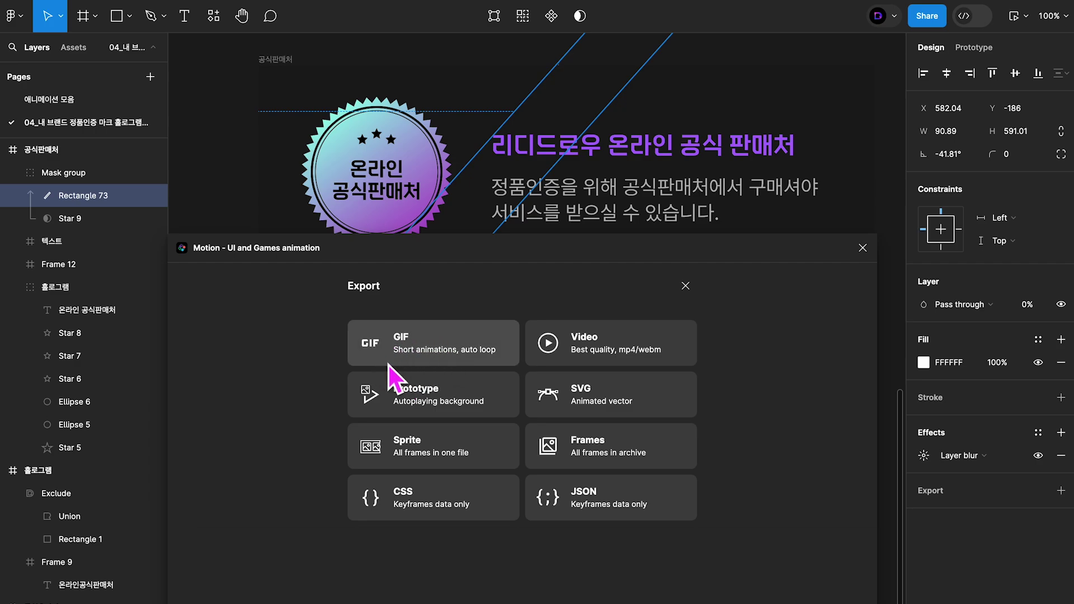
left_click(412, 355)
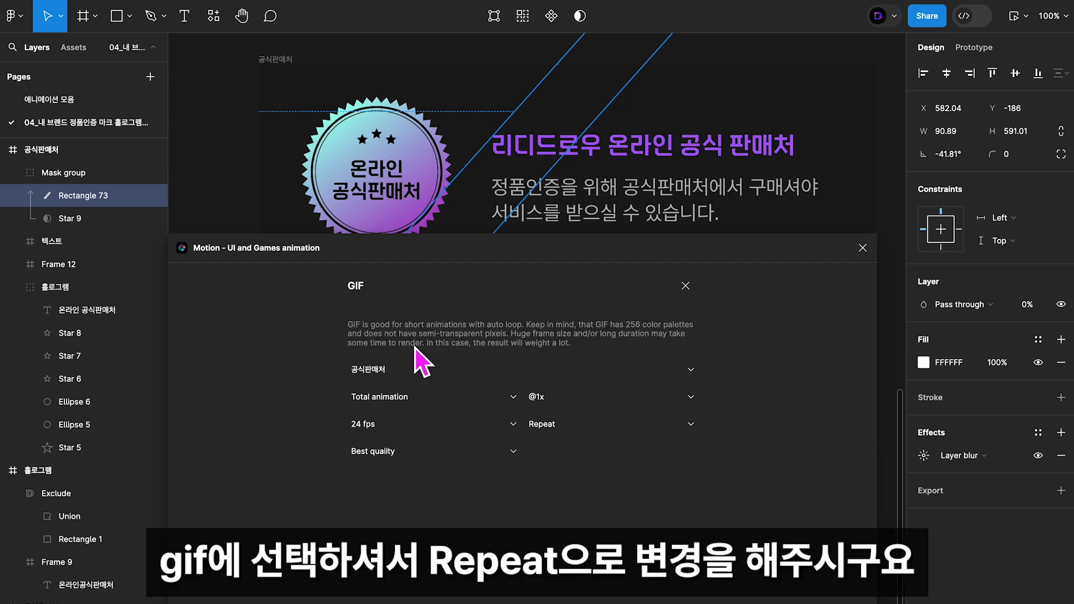
left_click(554, 428)
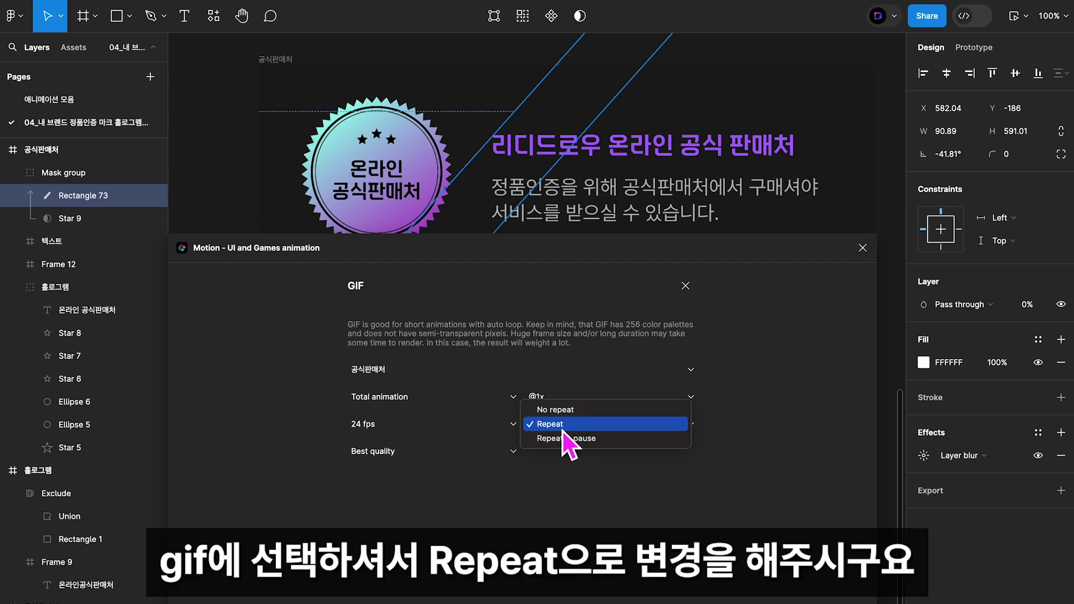
left_click(488, 480)
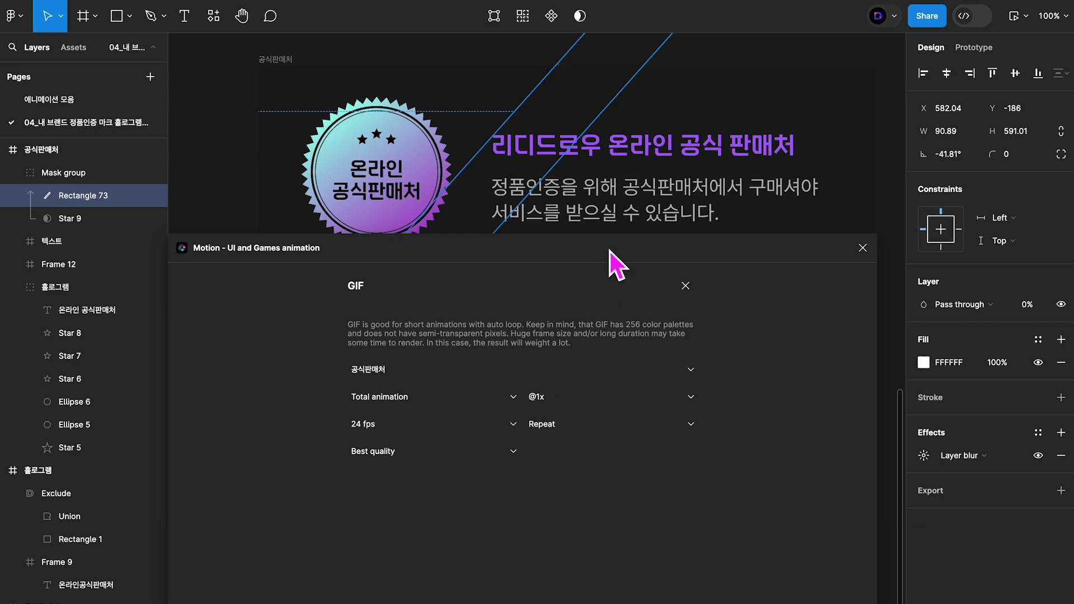
left_click_drag(609, 252, 619, 143)
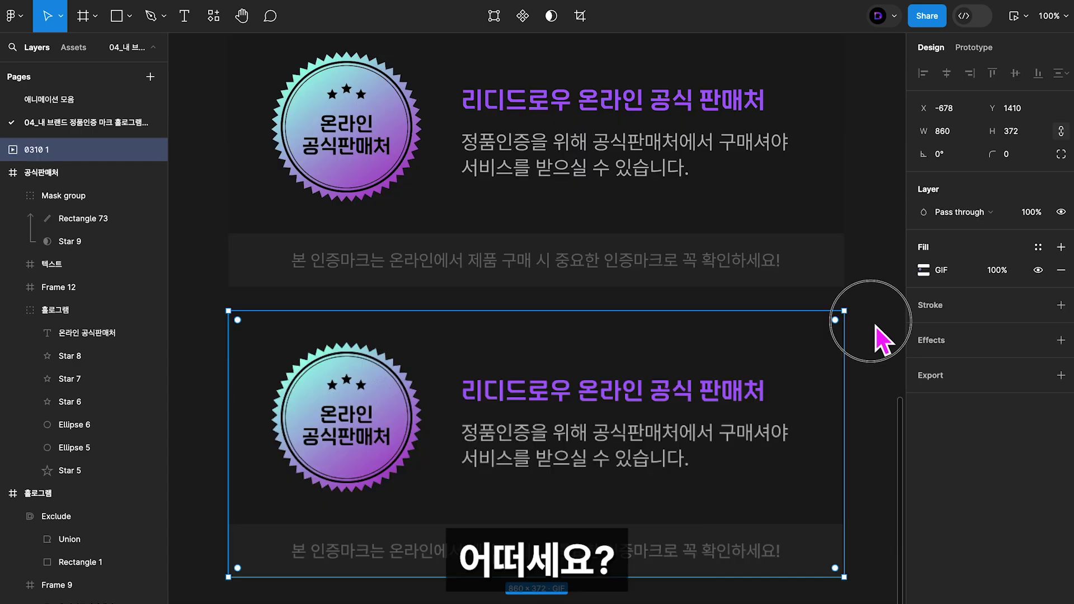
Wrap the imported badge GIF in a frame, watch it in the prototype preview, and close the preview.
right_click(546, 479)
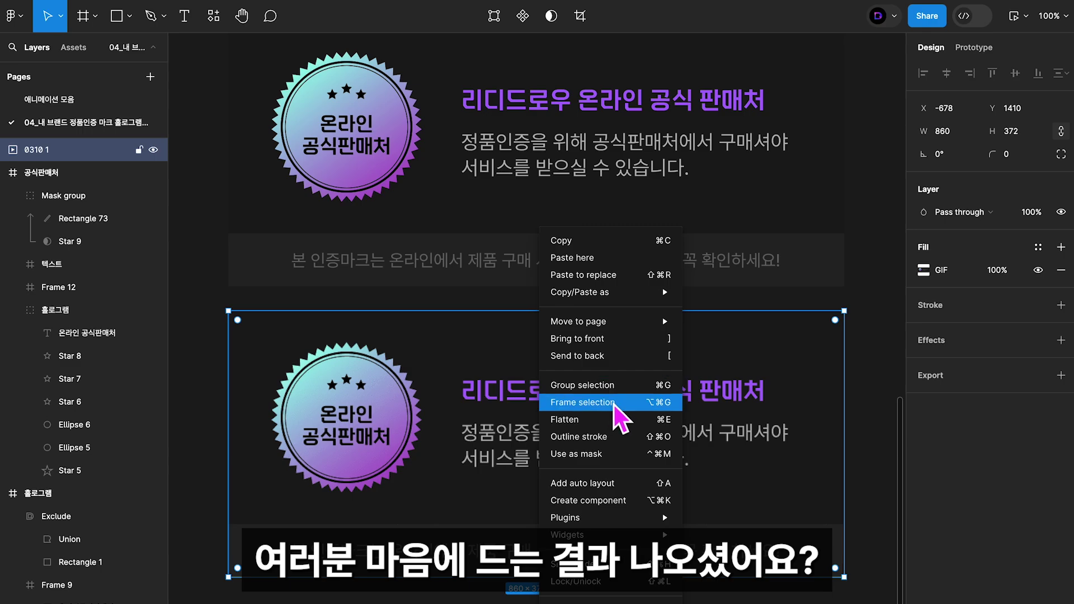
left_click(613, 405)
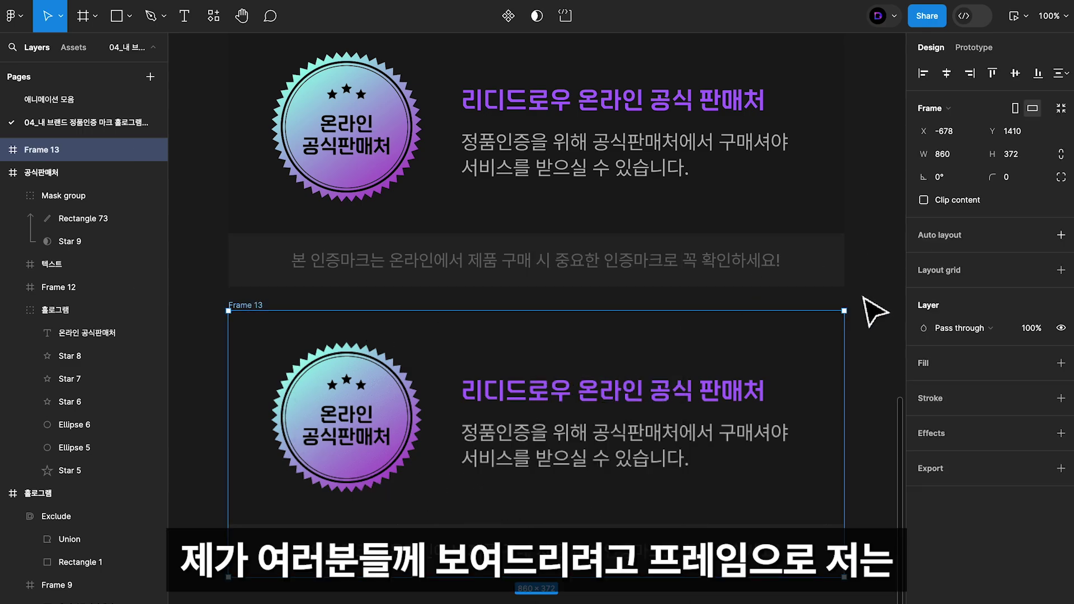
left_click(1023, 18)
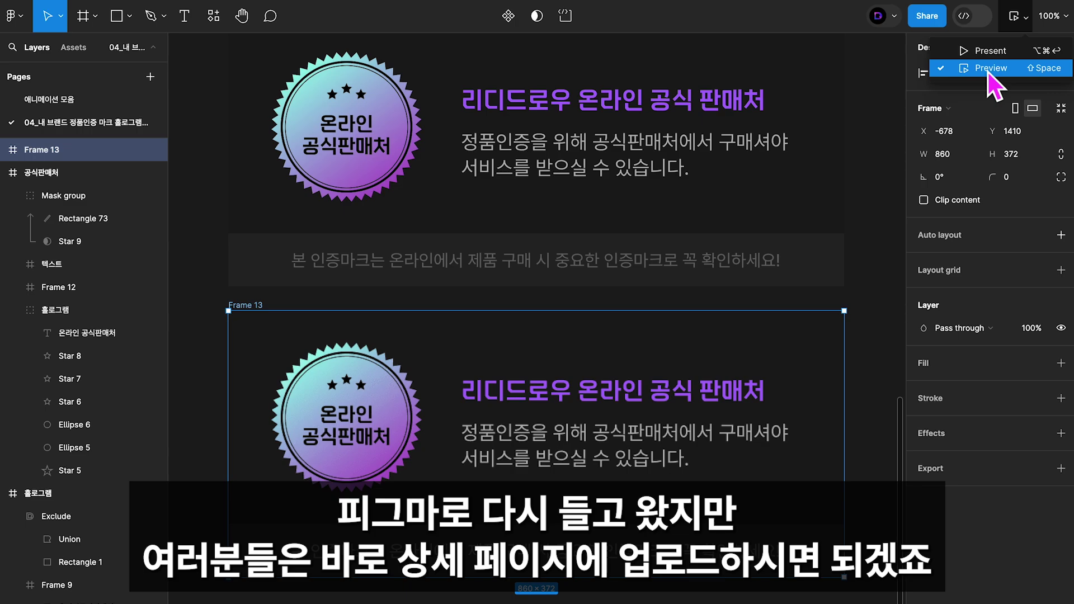
left_click(988, 68)
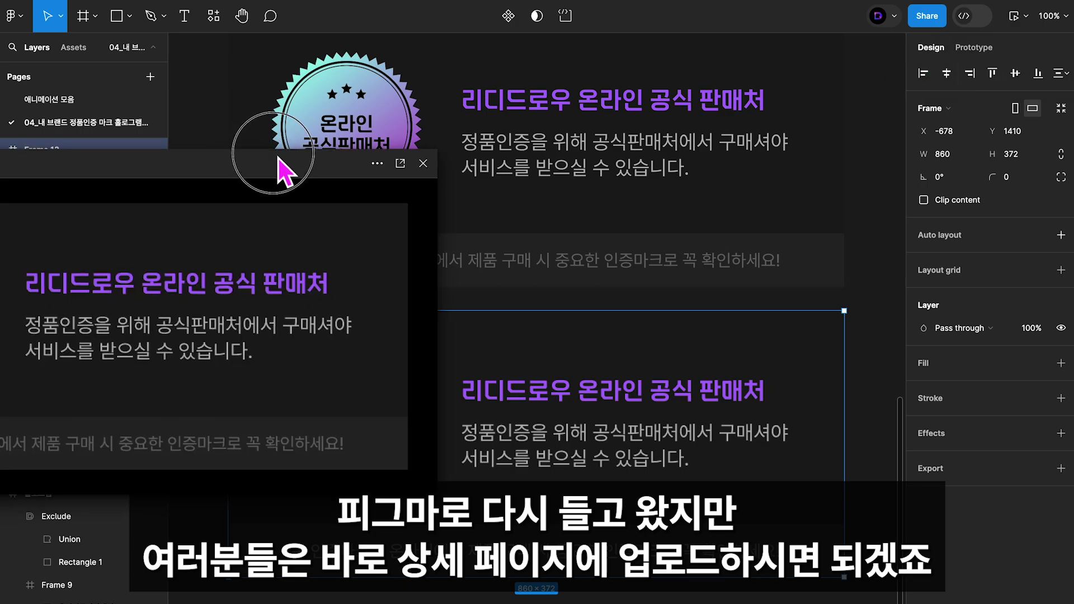
left_click_drag(283, 168, 669, 113)
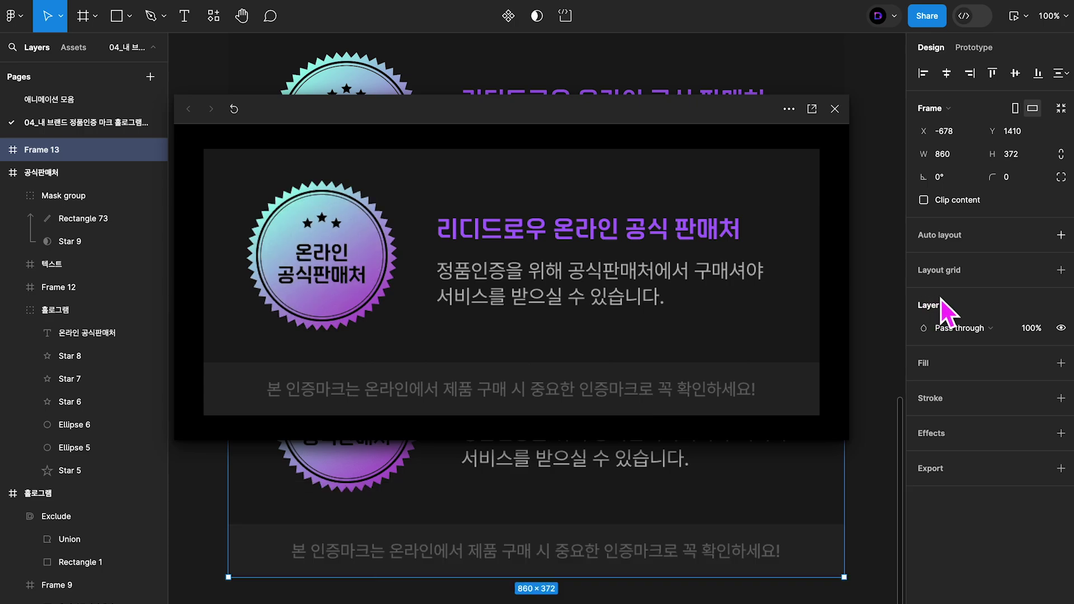
left_click_drag(442, 118, 461, 183)
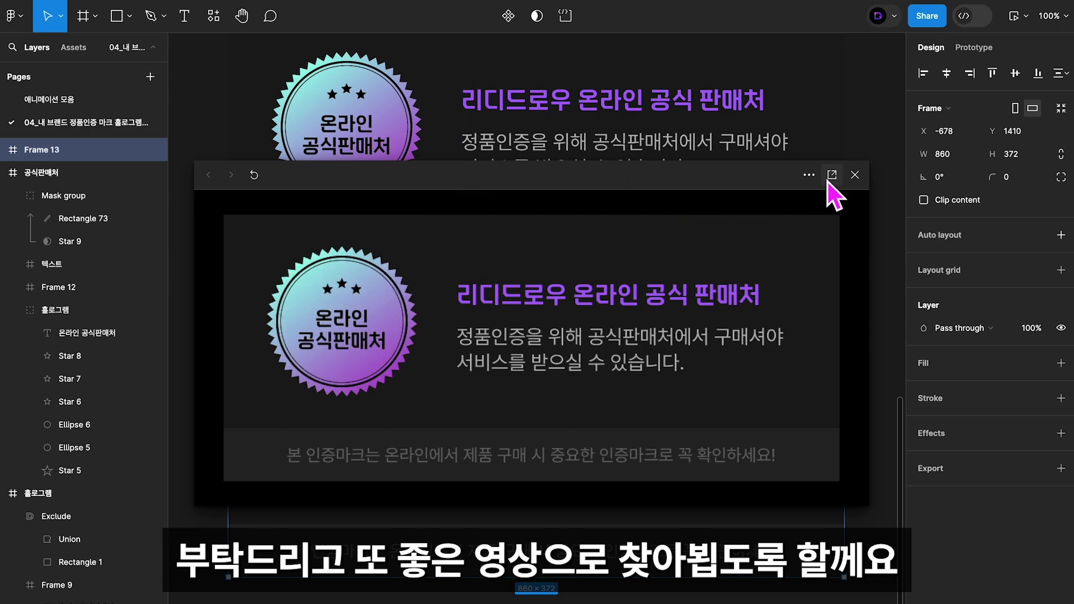
left_click(854, 174)
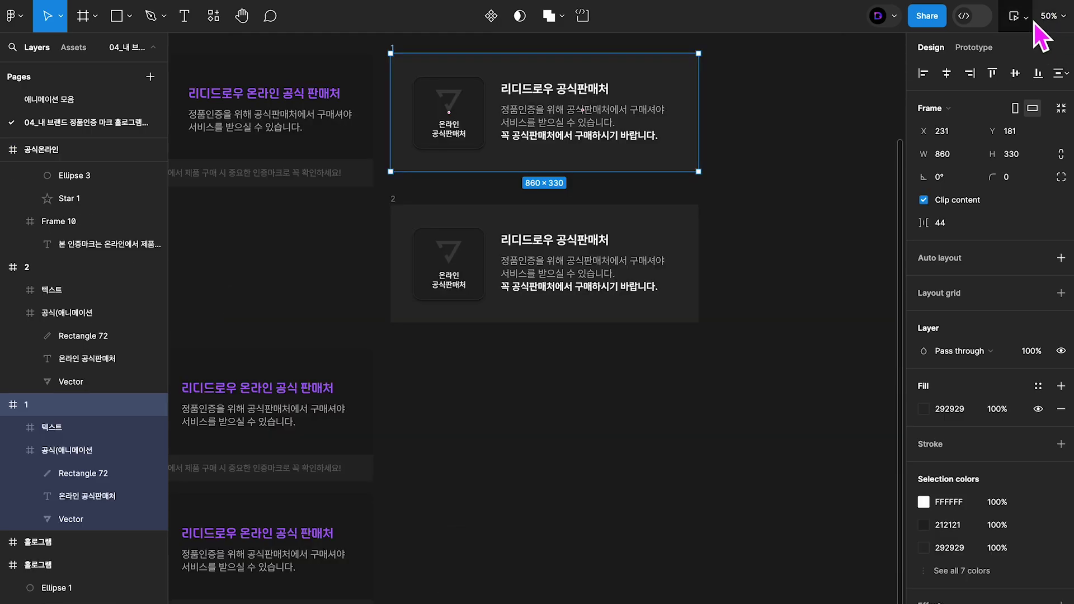
Preview frame 1 with the dark 온라인 공식판매처 card to view its animation.
left_click(1019, 16)
left_click(1002, 67)
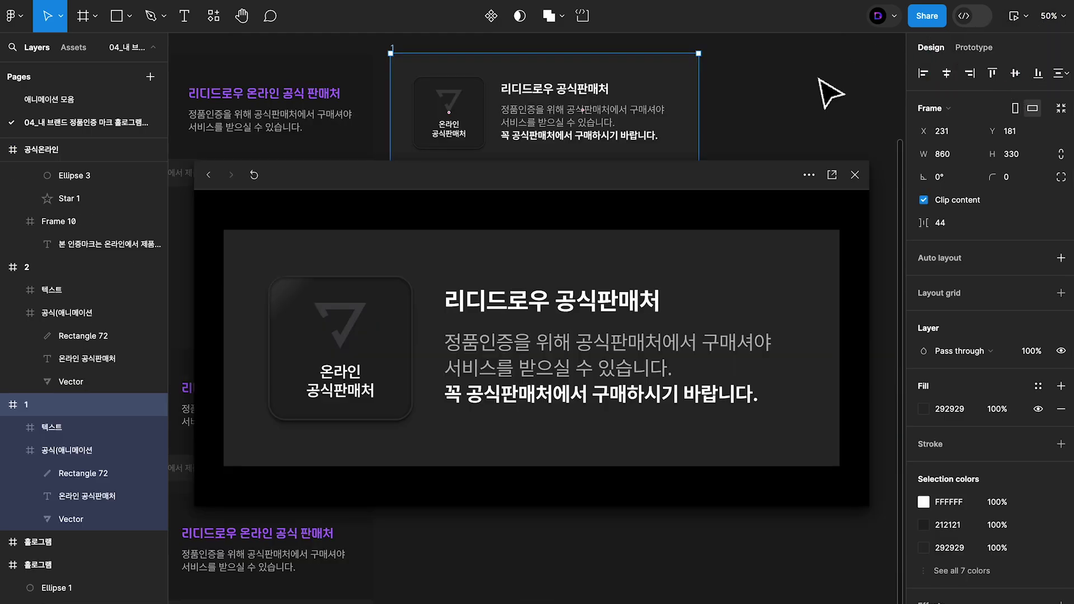